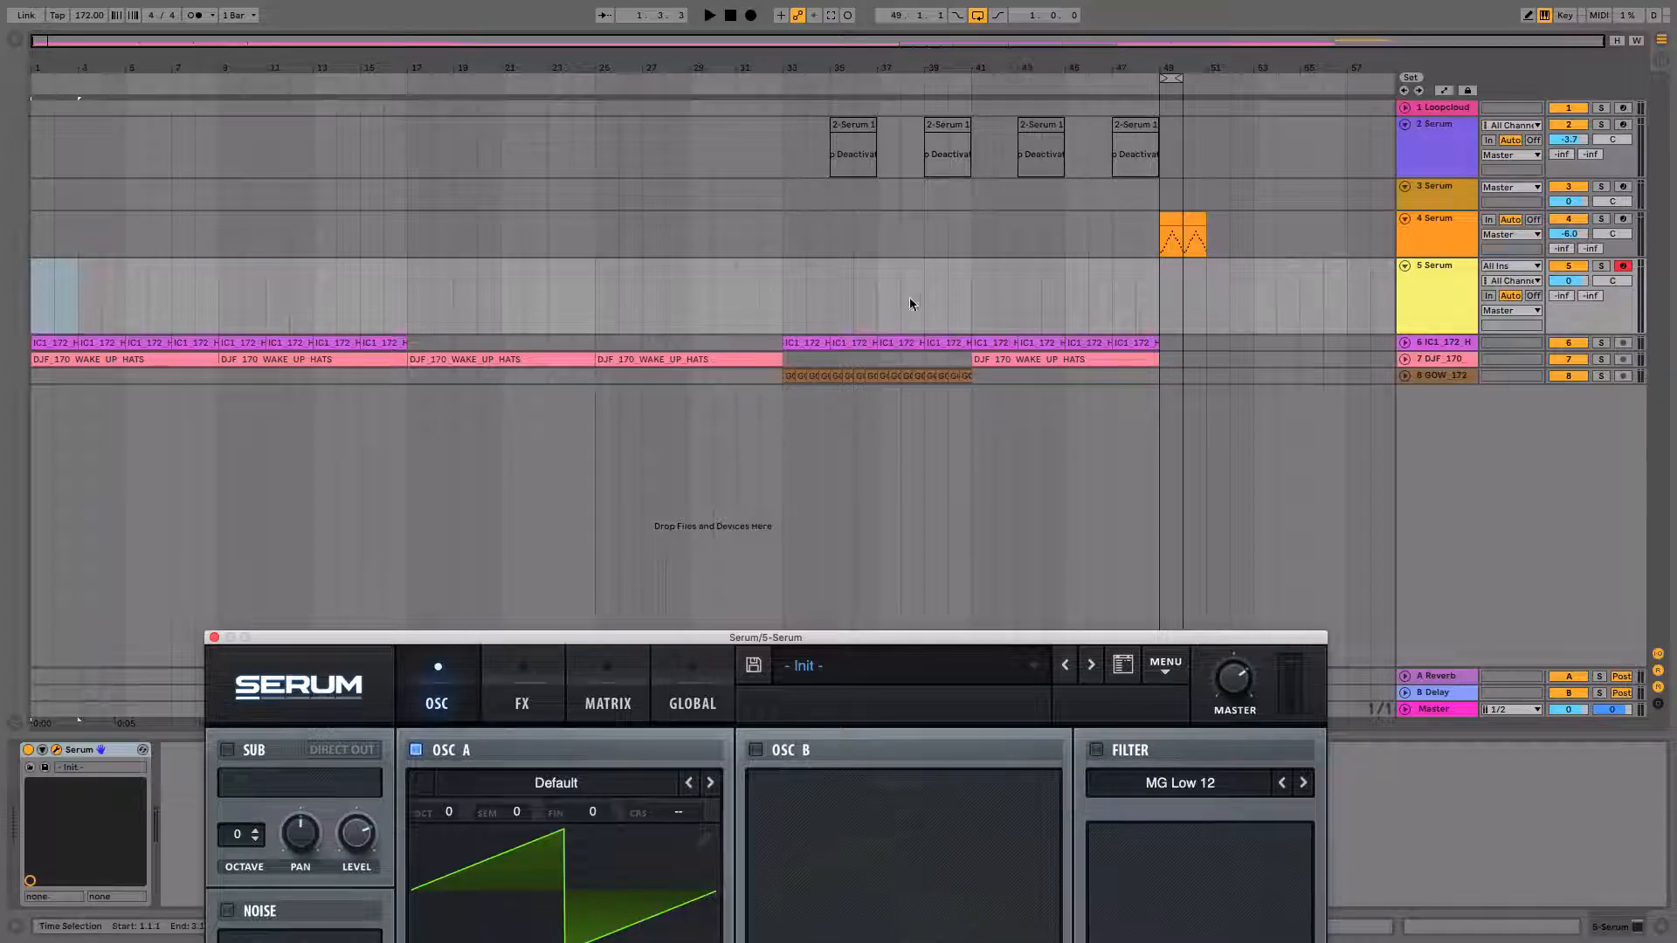
Play the arrangement briefly from the start to audition it.
click(49, 344)
key(space)
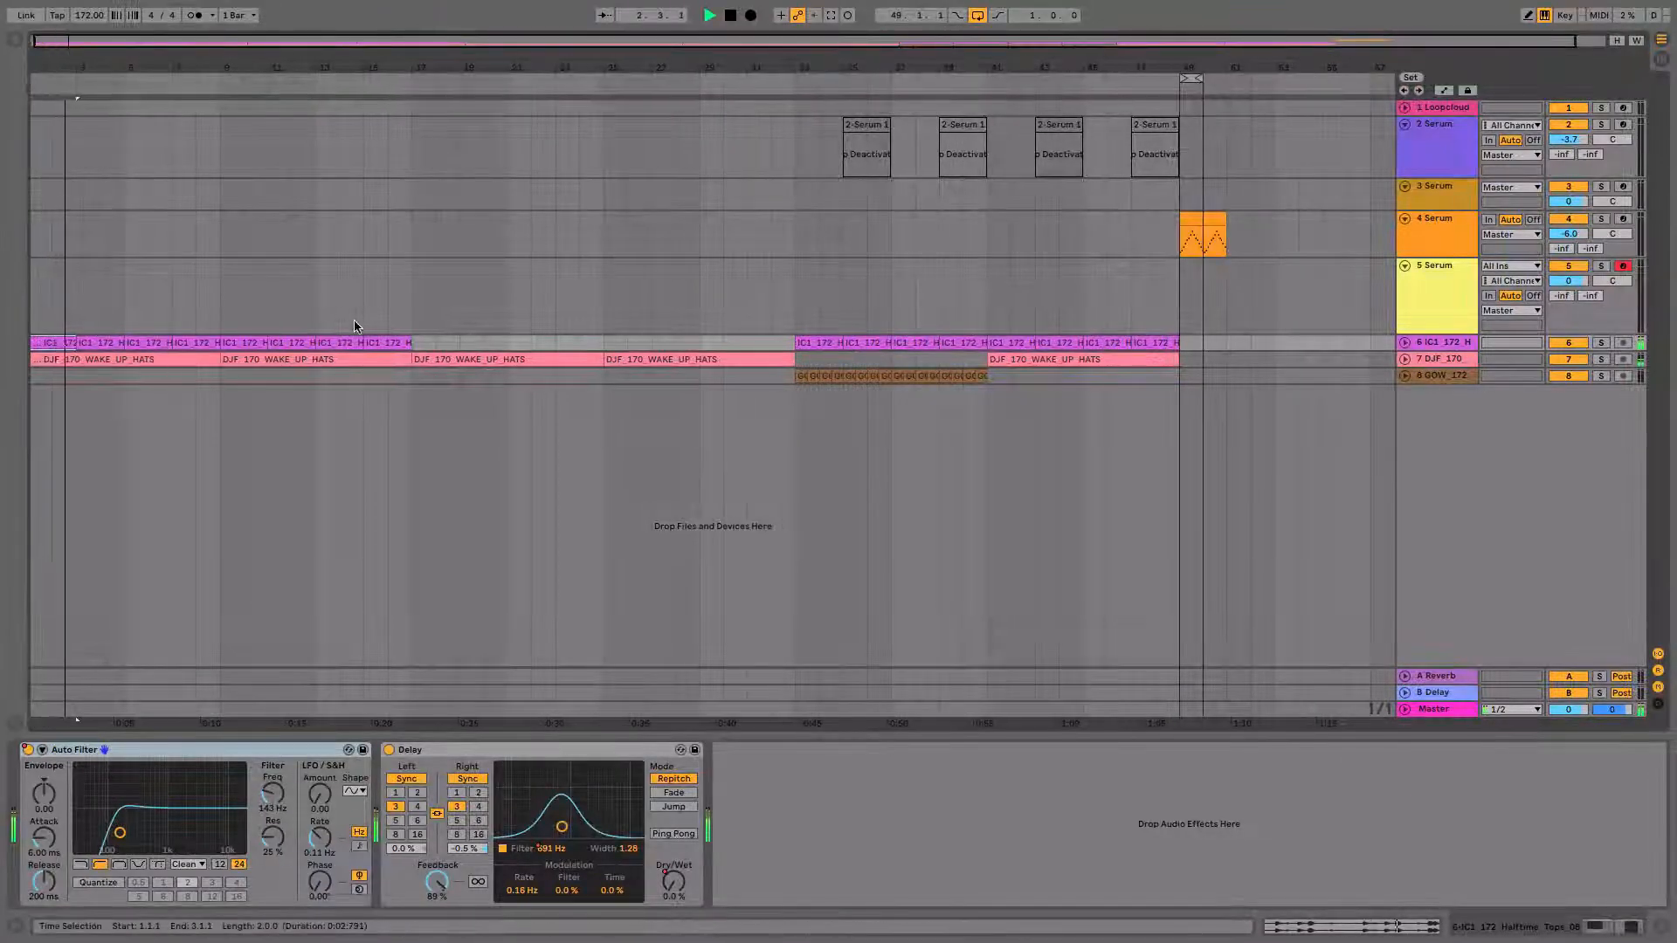
key(space)
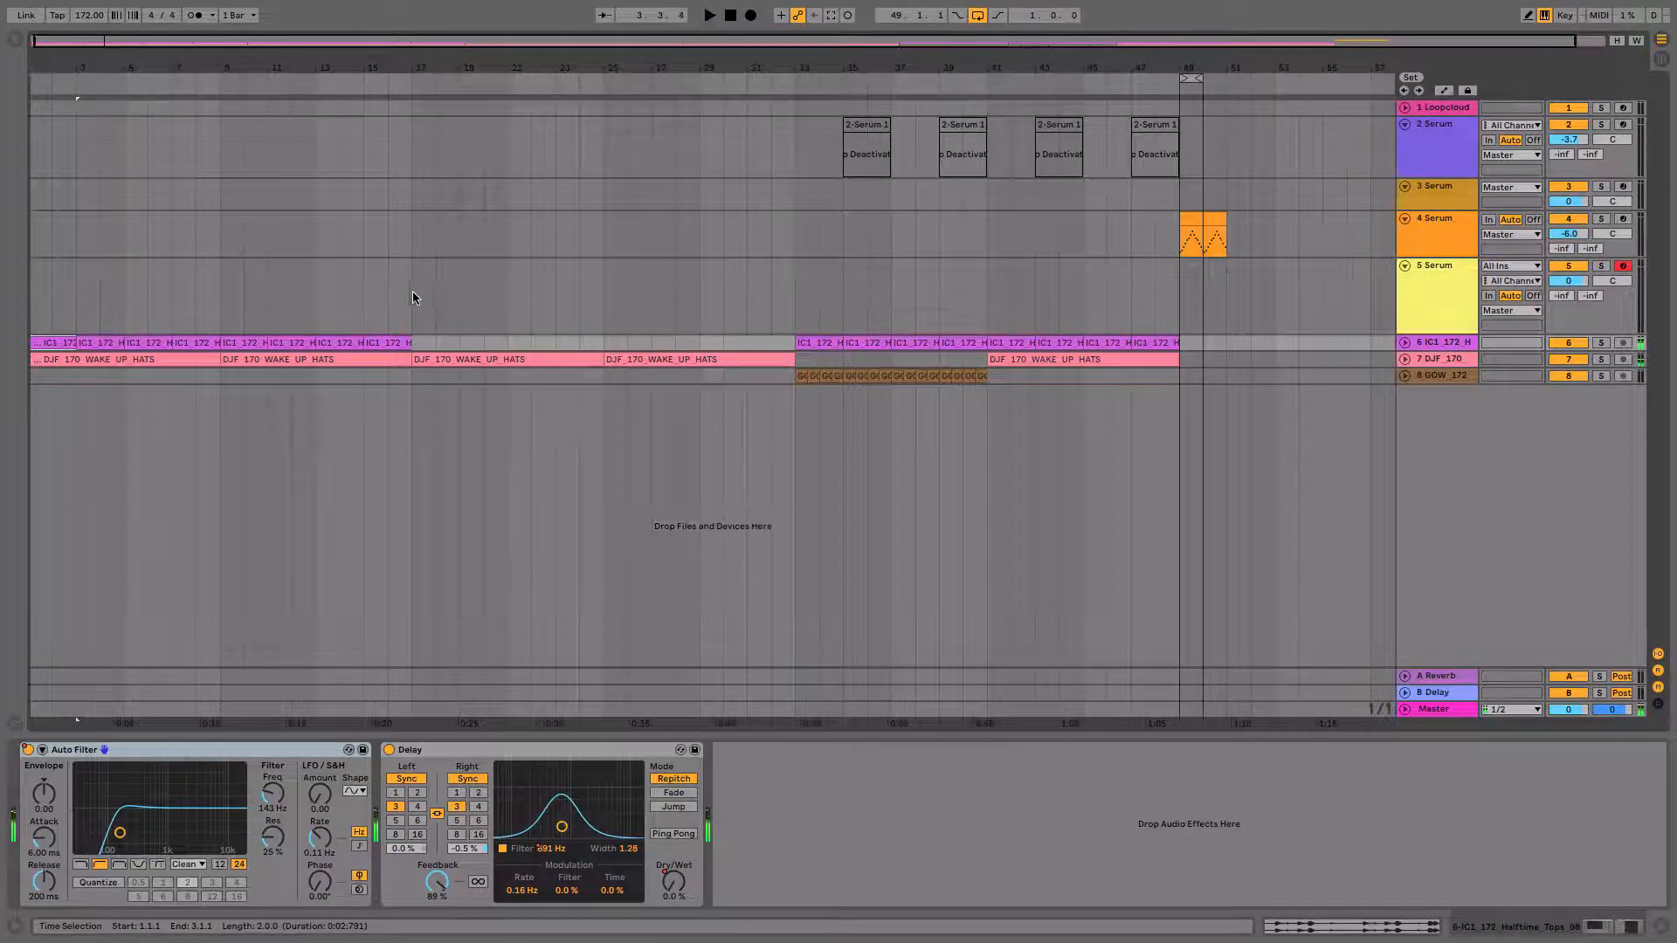
Audition the arrangement from several positions around bar 17 and bar 33.
click(411, 292)
drag(284, 33, 507, 514)
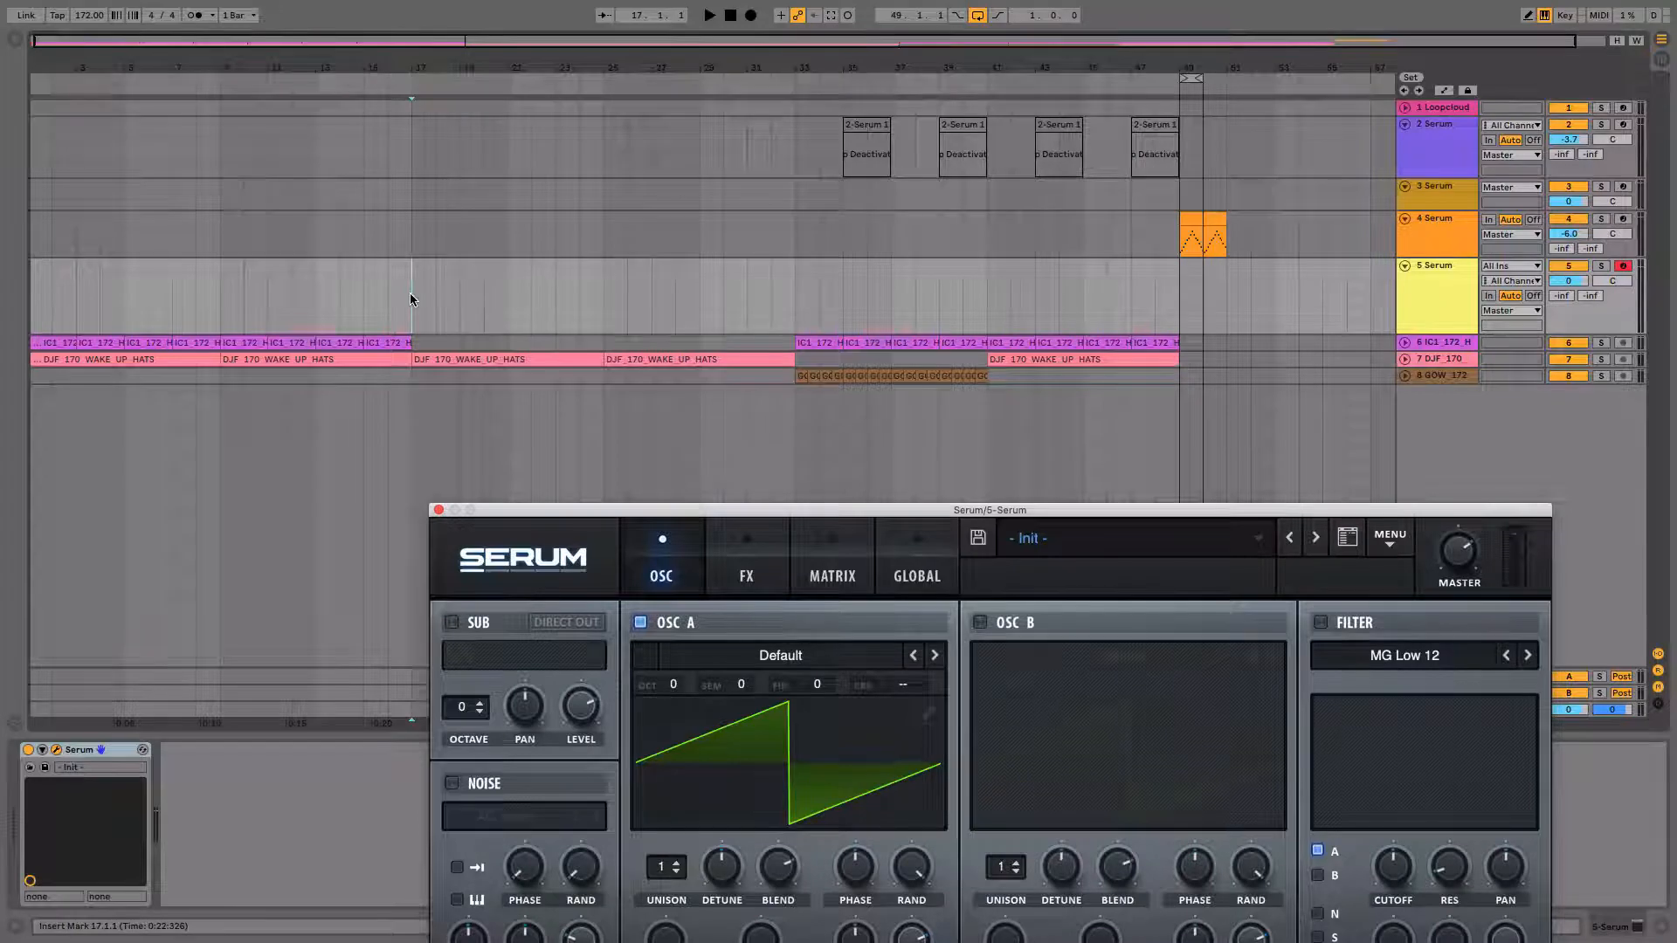
key(space)
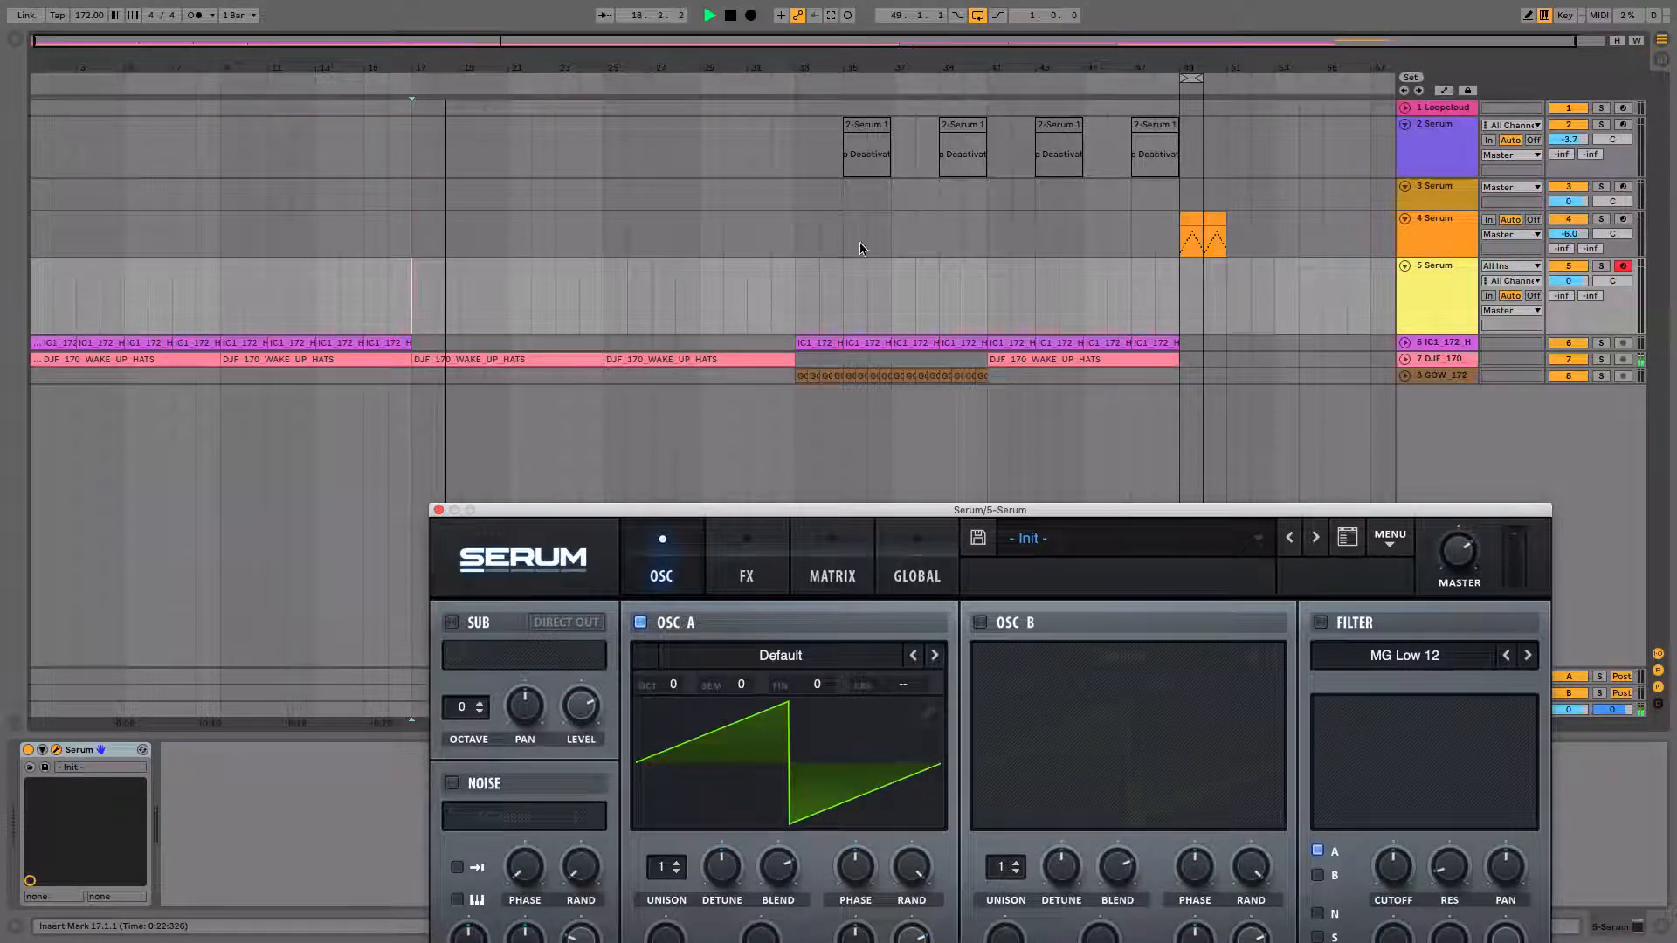
click(785, 295)
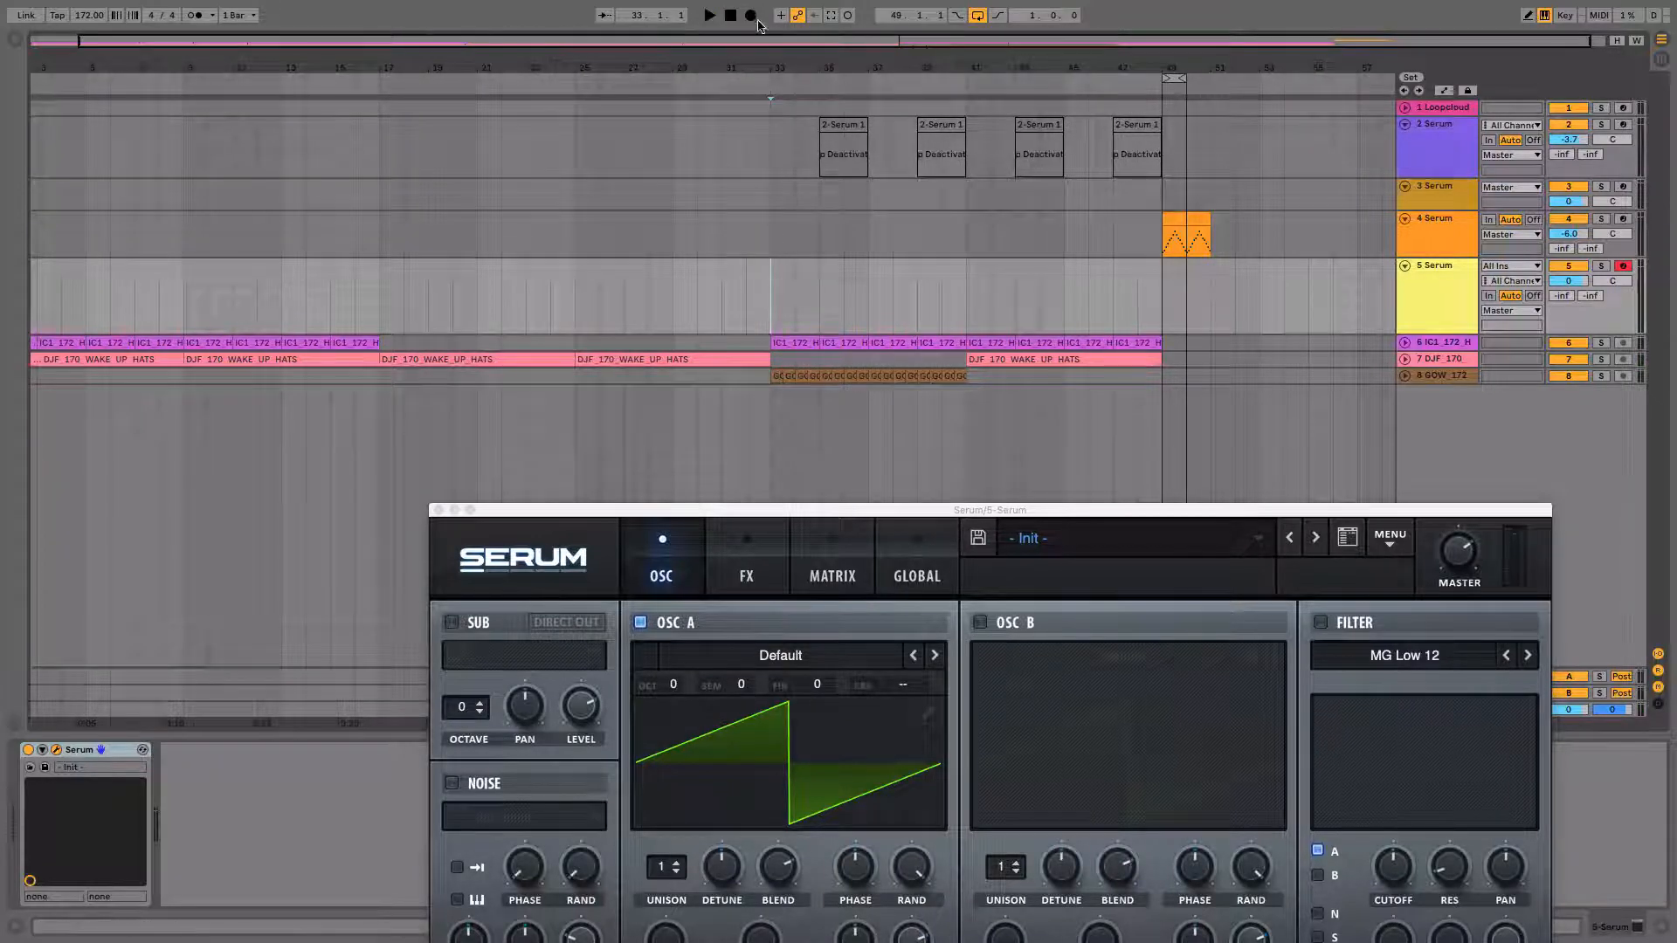
drag(772, 47, 772, 26)
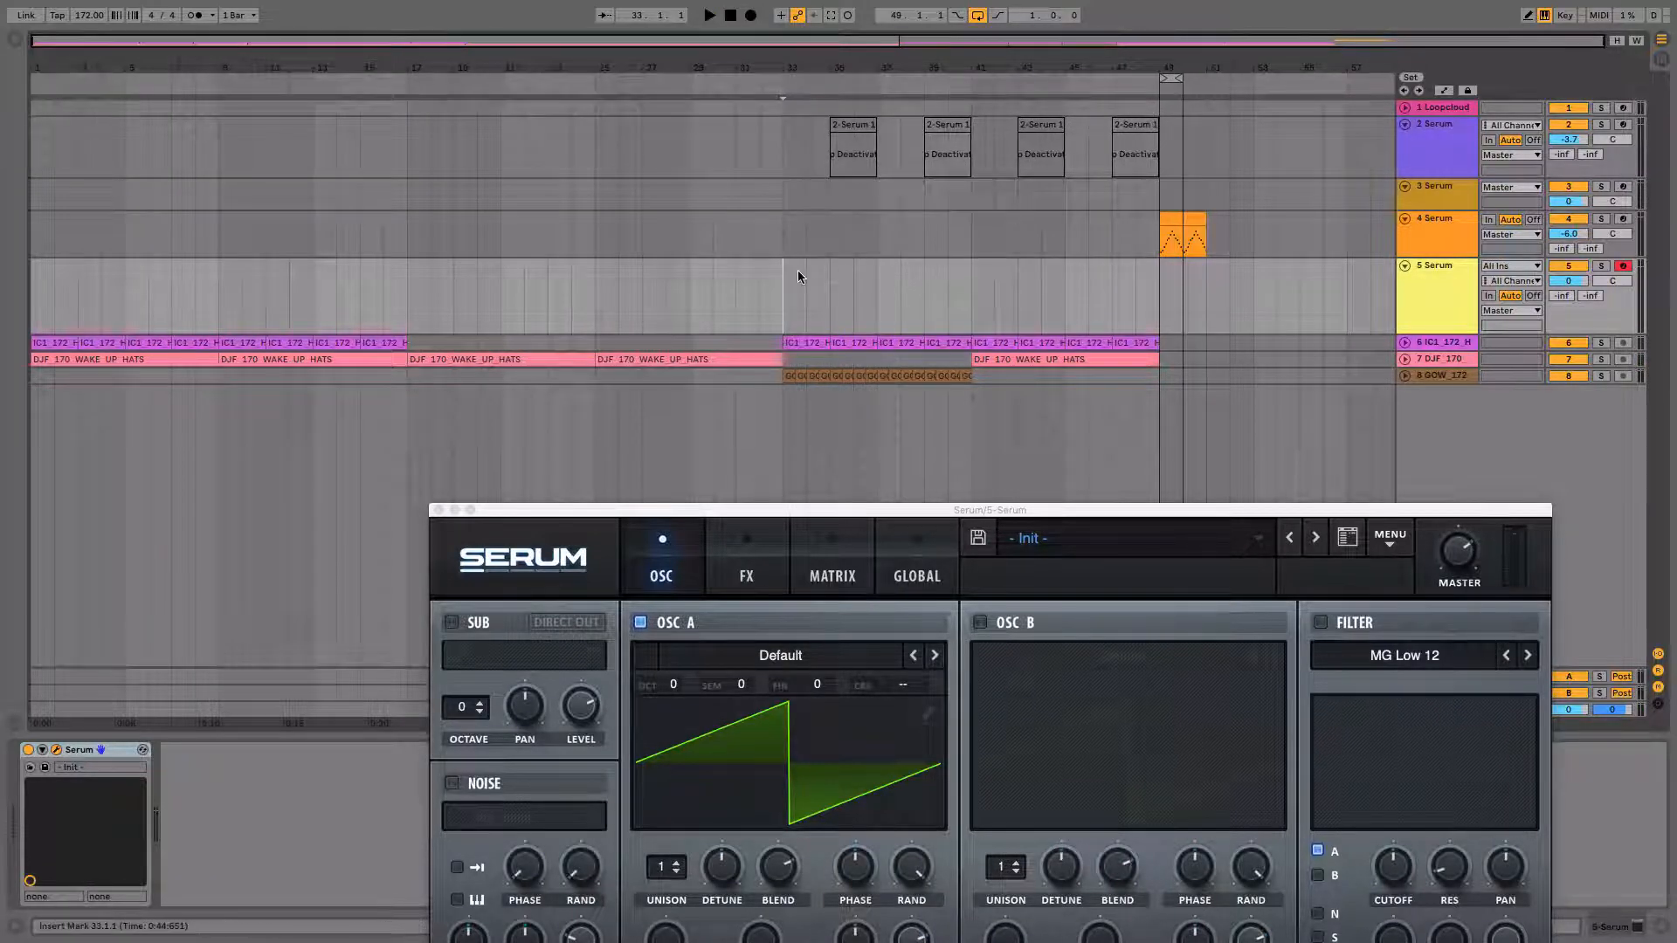
key(space)
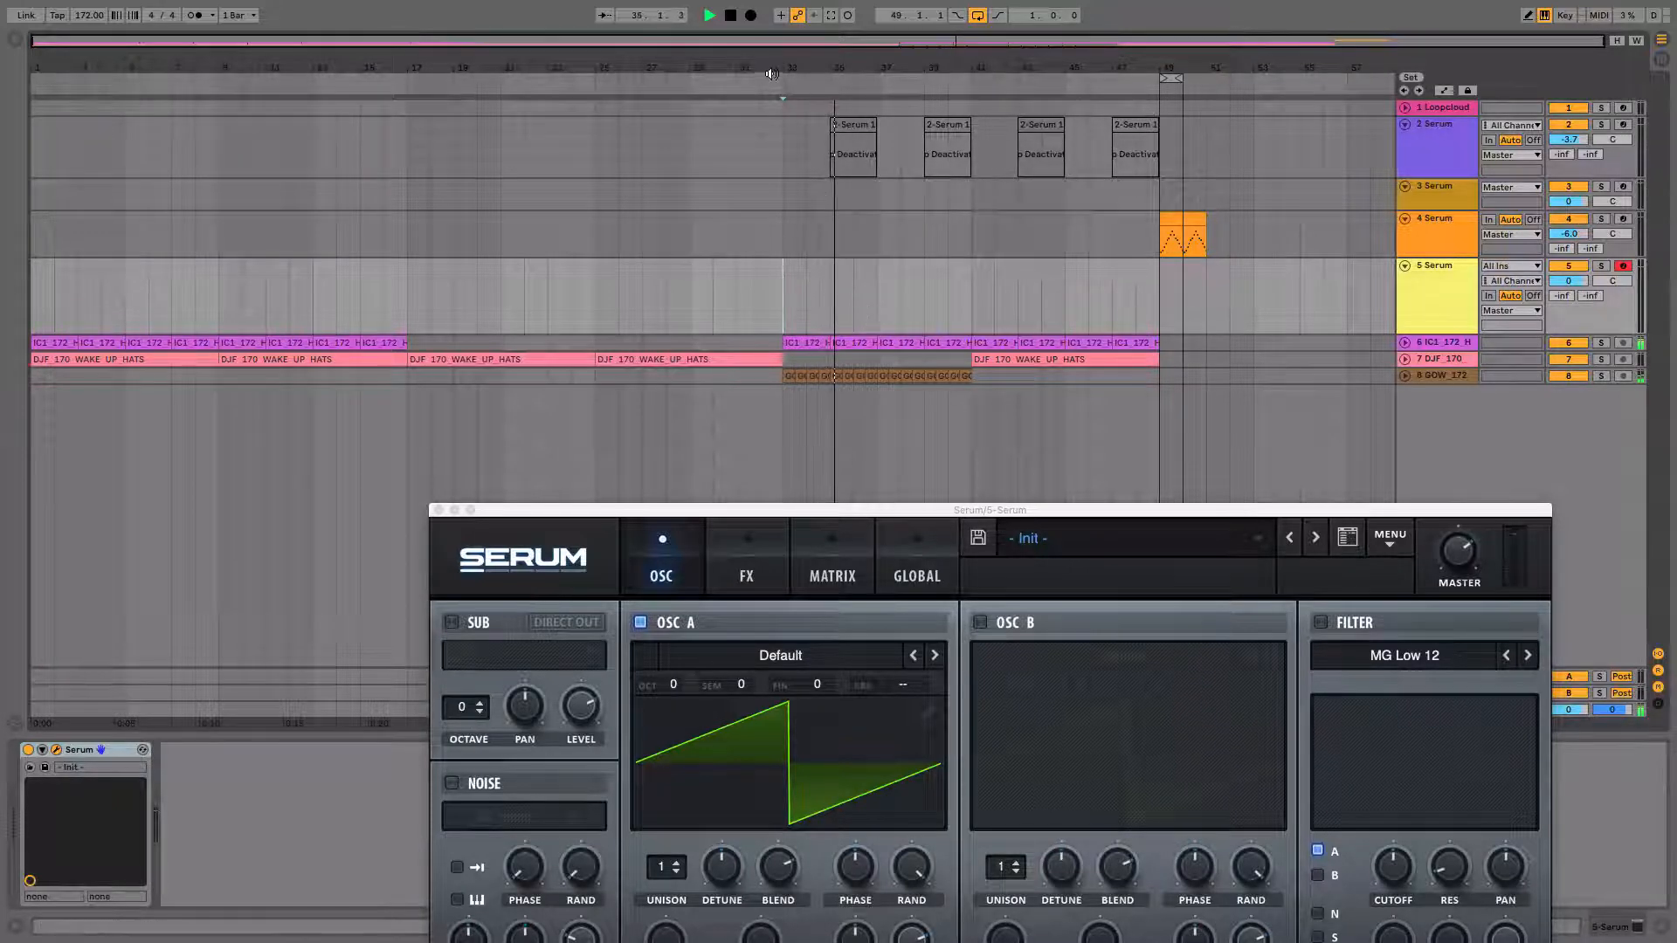
key(space)
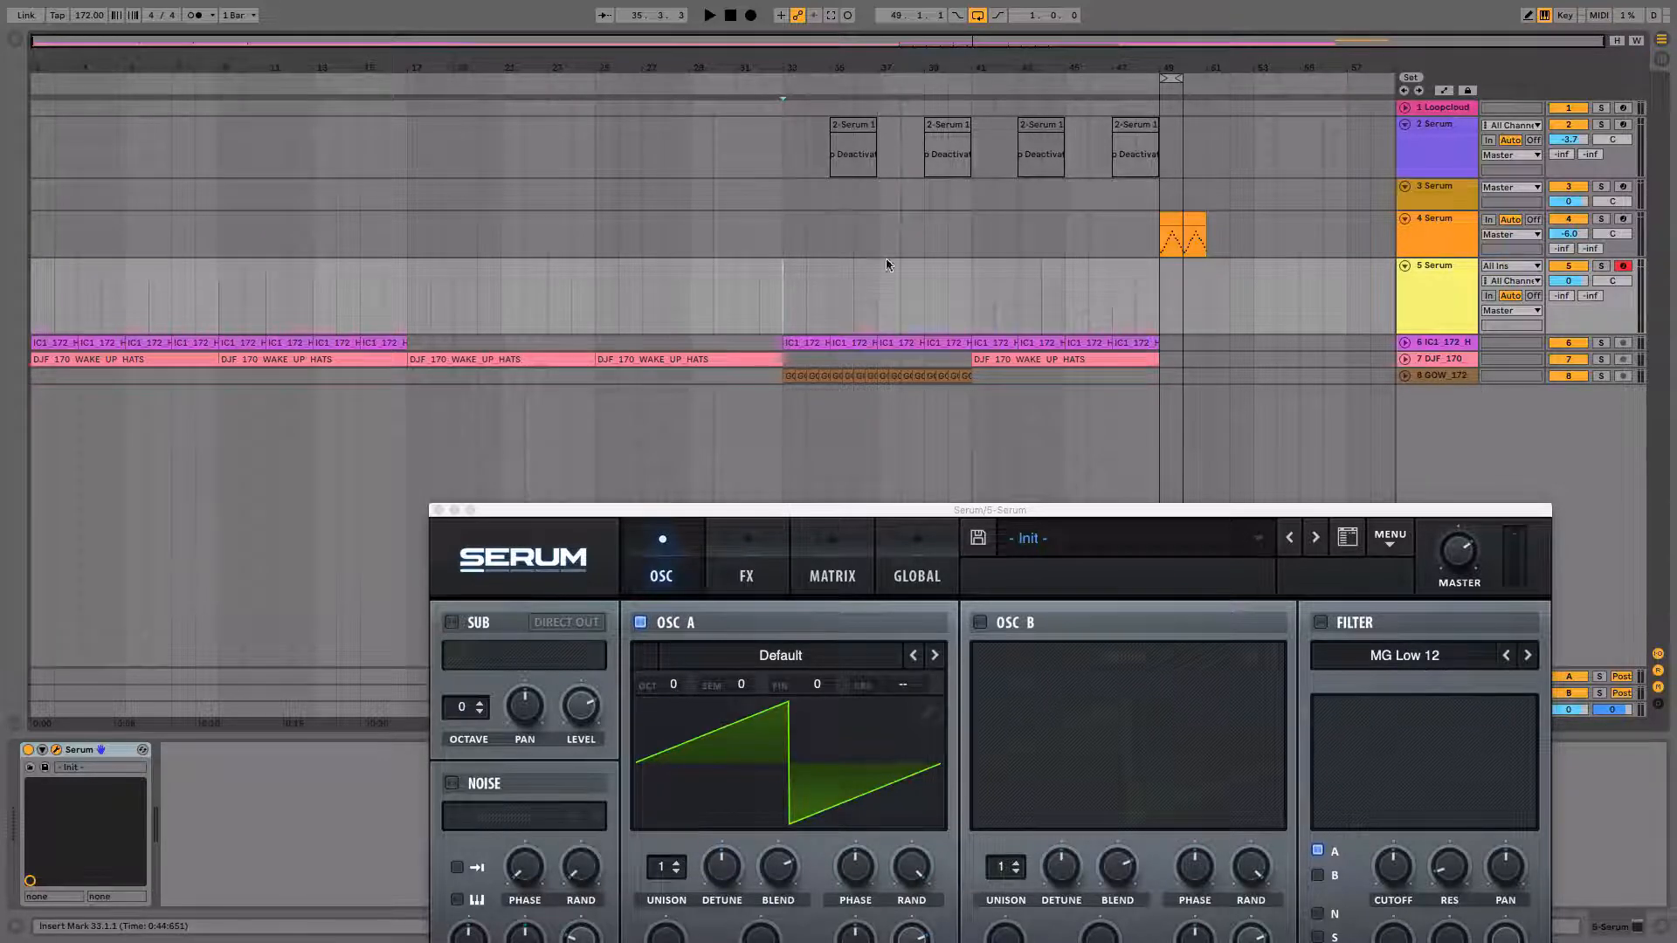
click(770, 64)
click(791, 331)
click(844, 124)
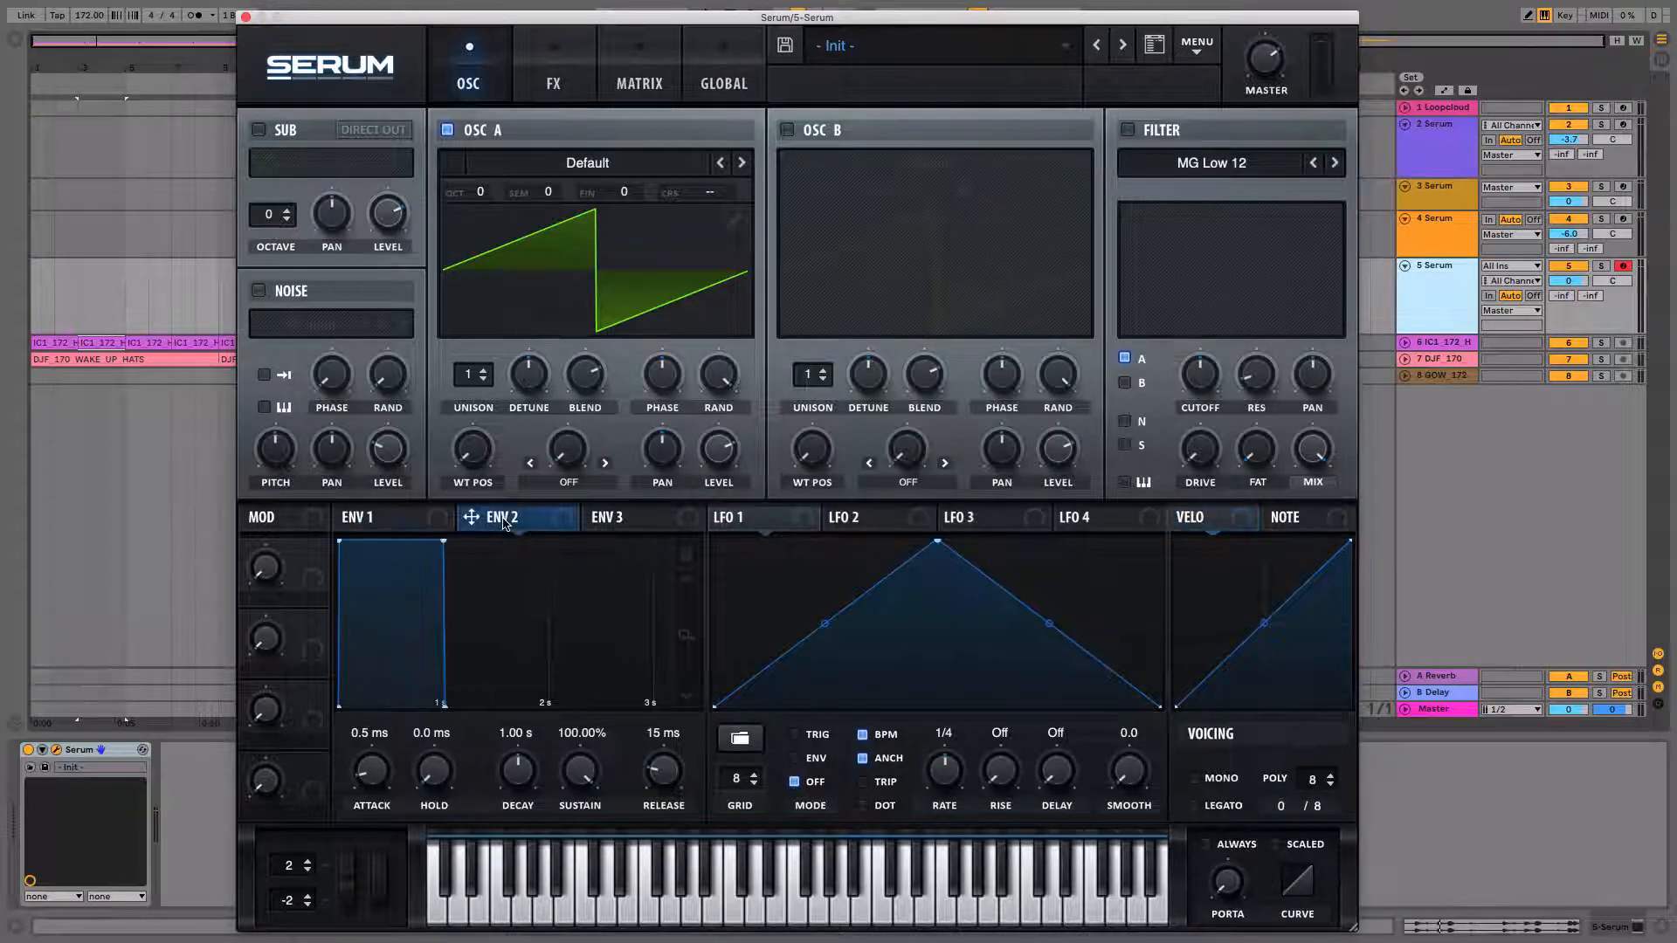
Assign Env 2 to OSC A's wavetable position and shape Env 2 with about 784 ms decay and 0% sustain.
drag(471, 522, 477, 455)
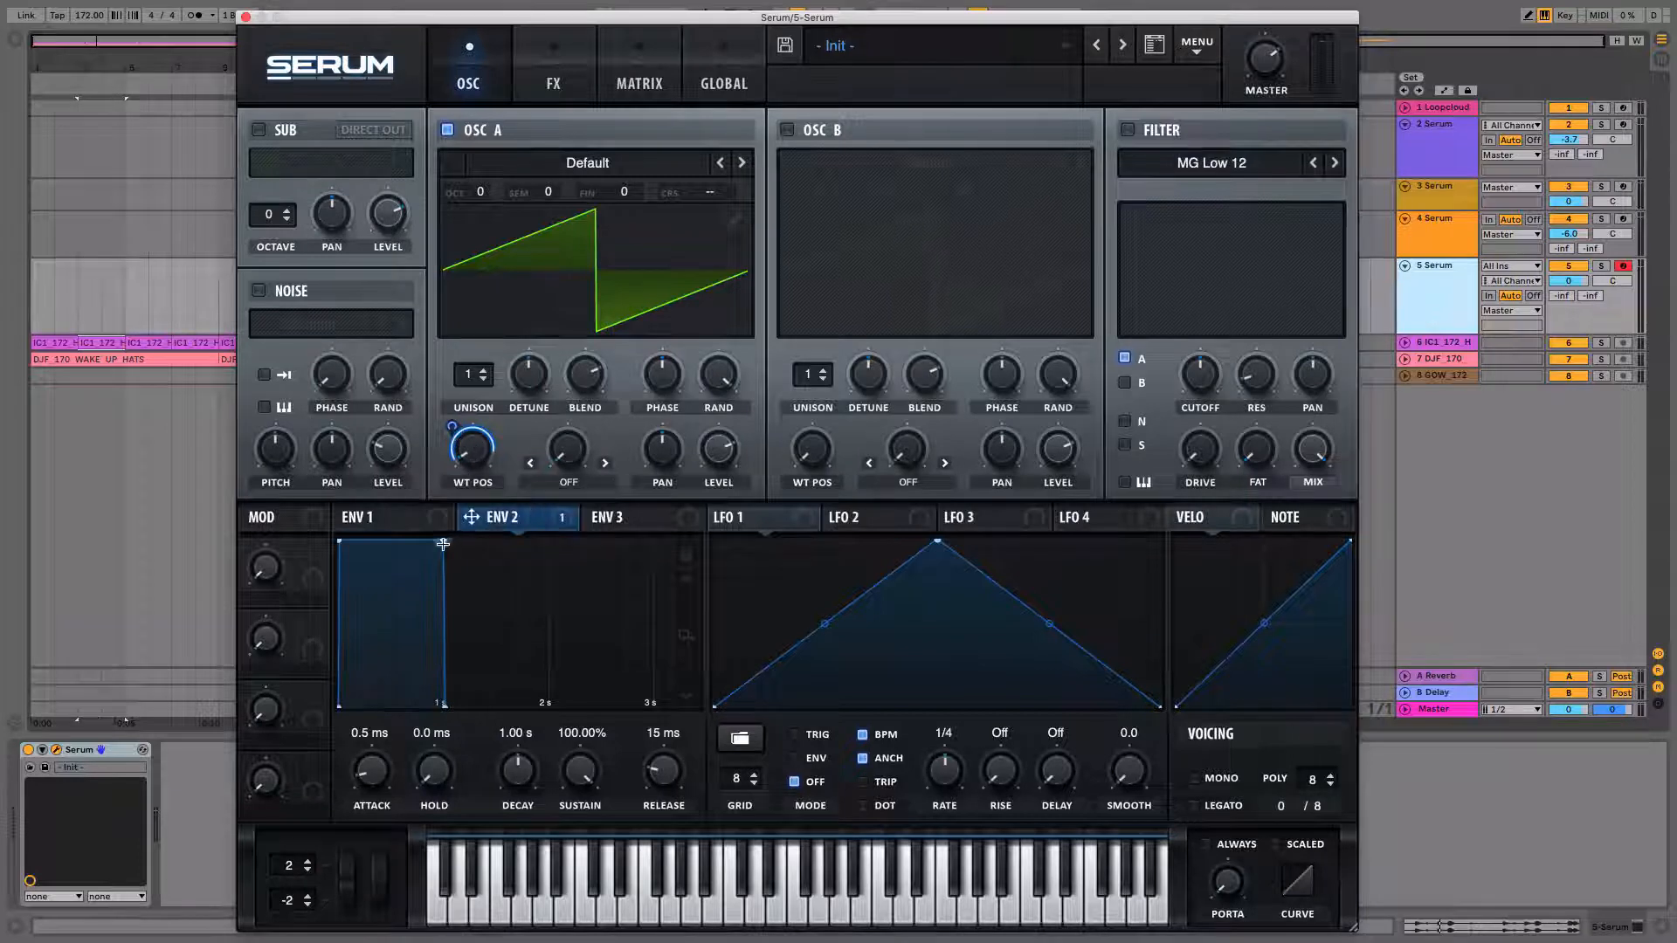
drag(444, 543, 395, 647)
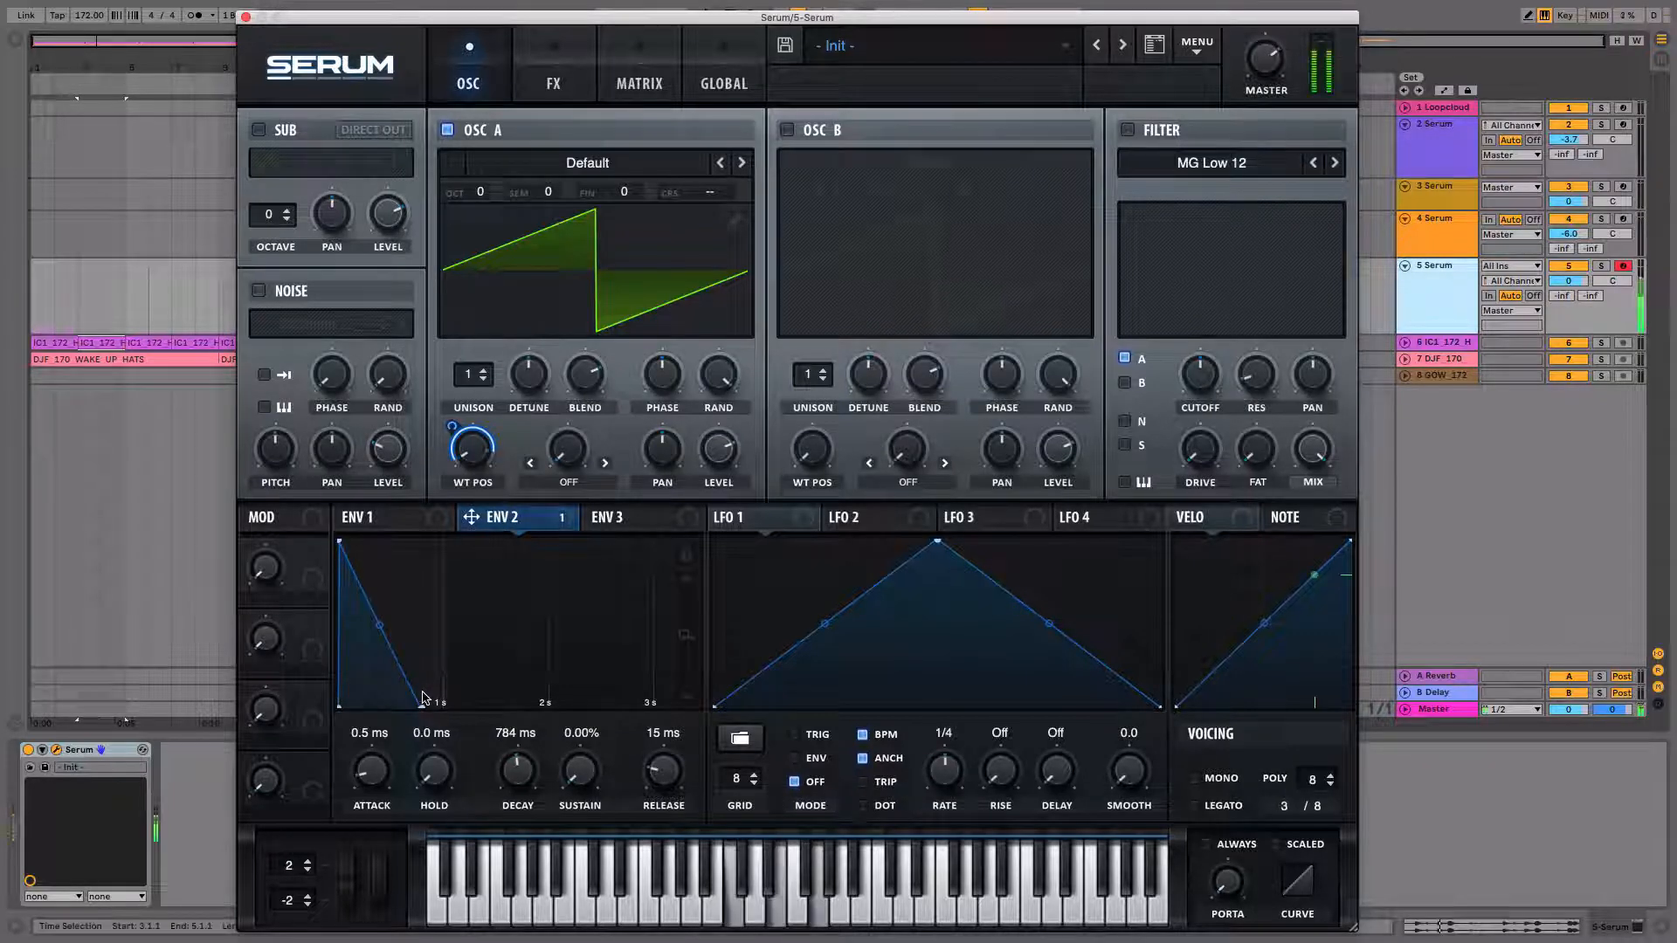
Load the MB Saw wavetable from the Analog category into OSC A.
click(593, 172)
mouse_move(603, 182)
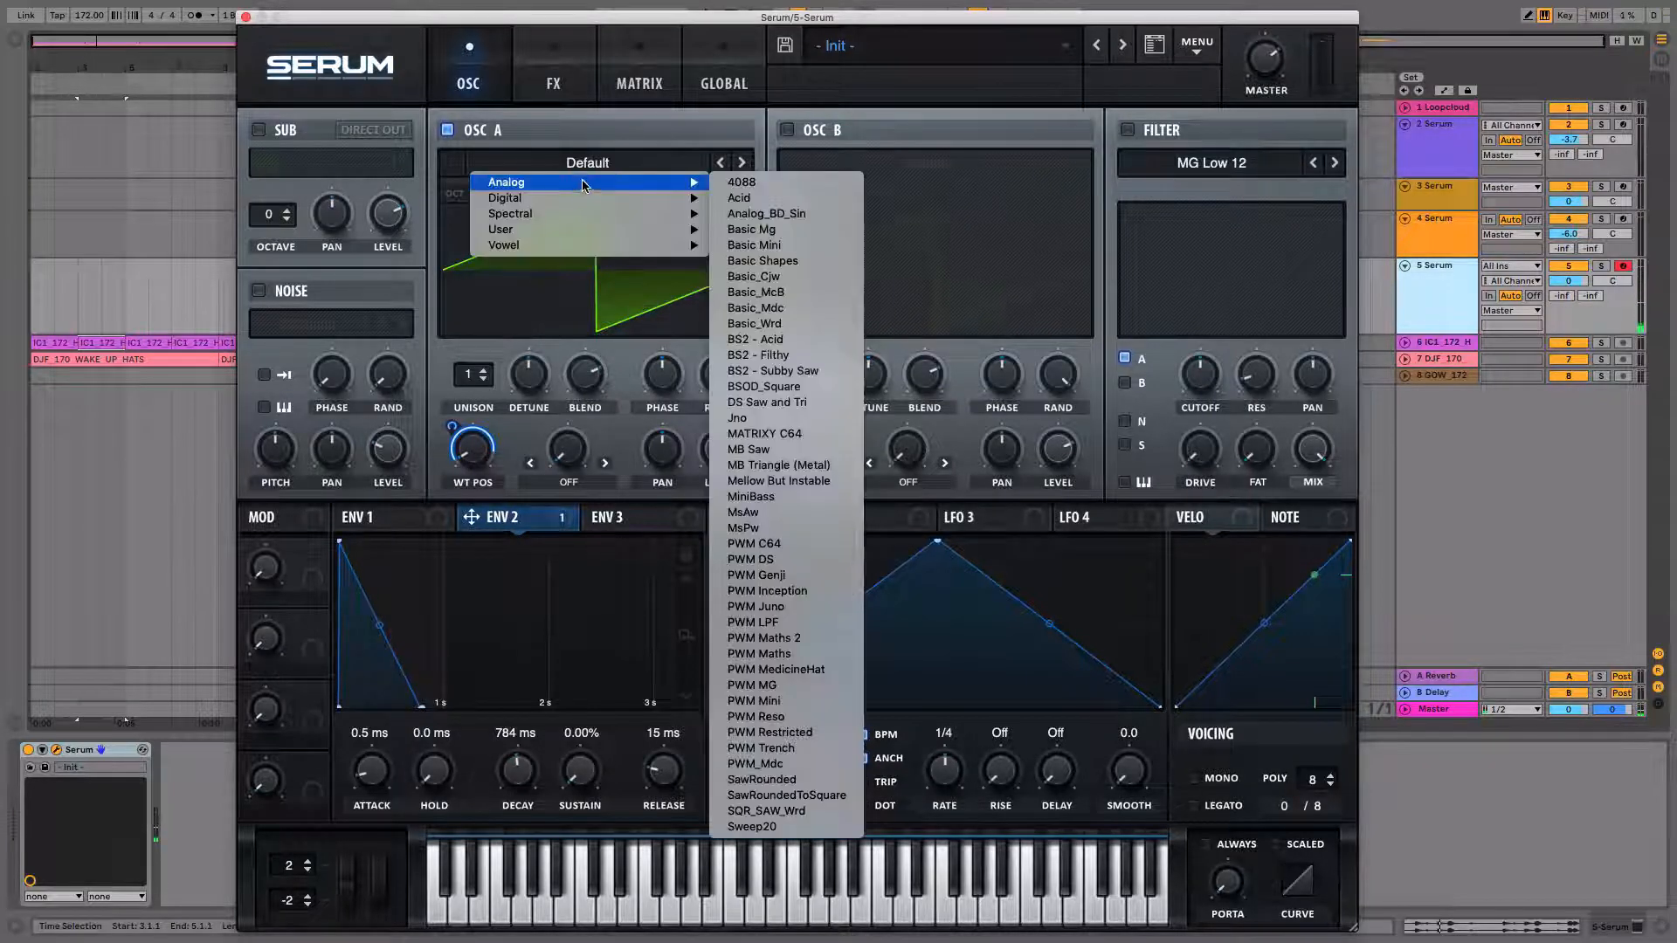
click(751, 442)
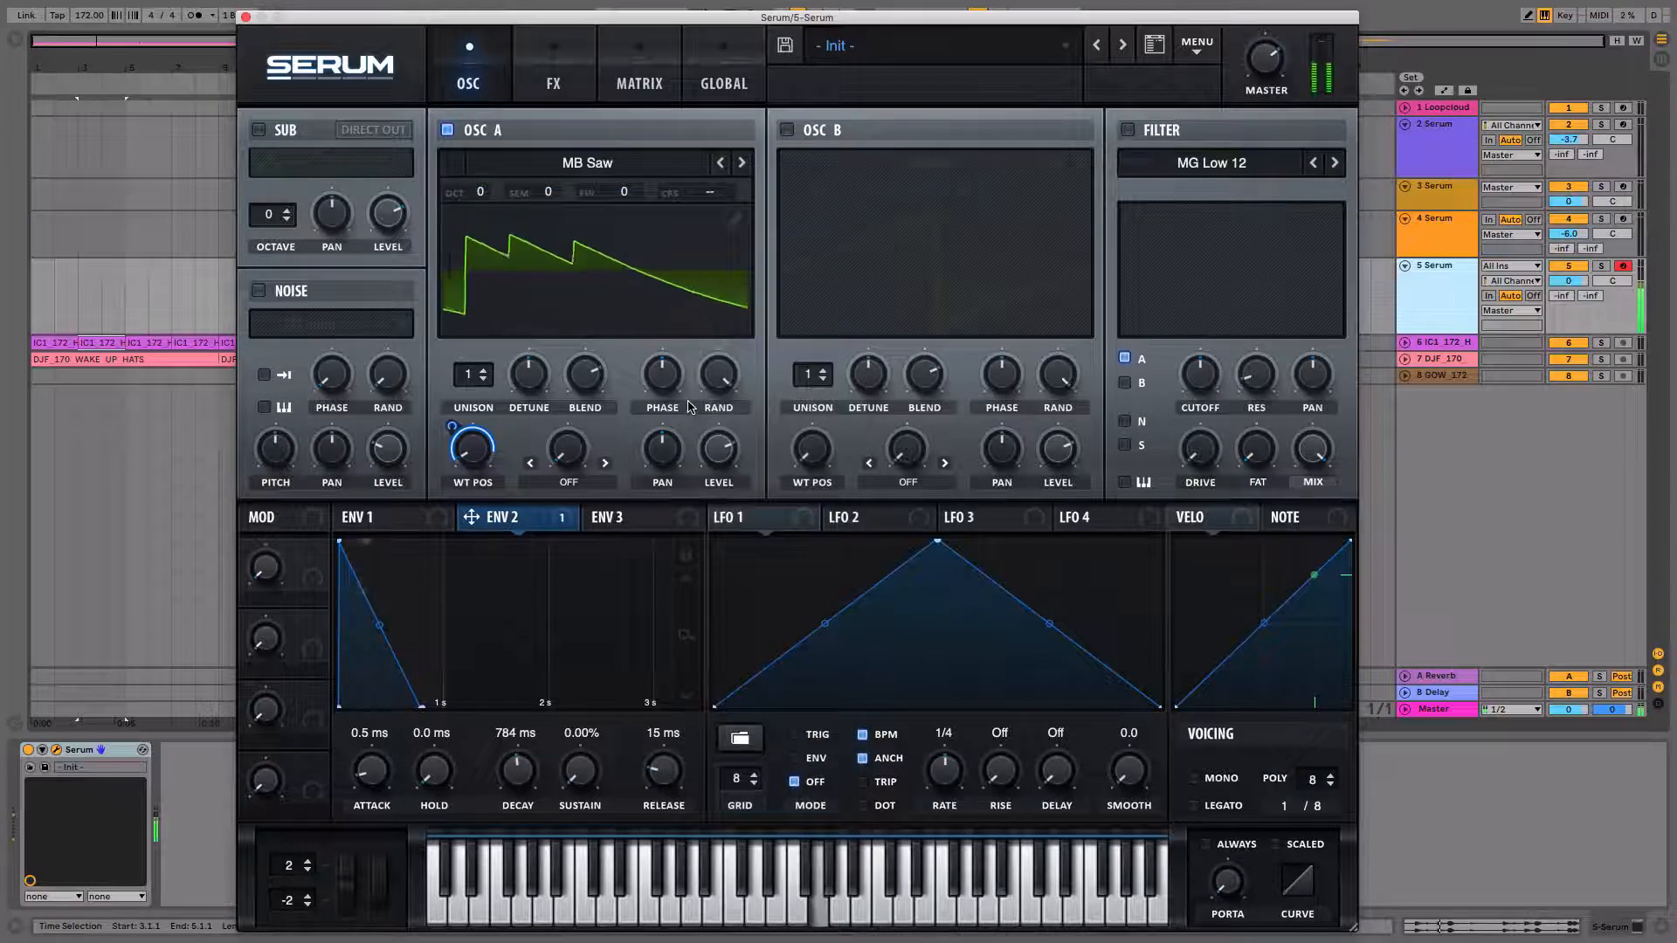
Play test notes while increasing the Env 2 wavetable-position modulation amount and curving Env 2's decay slope.
click(600, 300)
key(a)
key(d)
key(g)
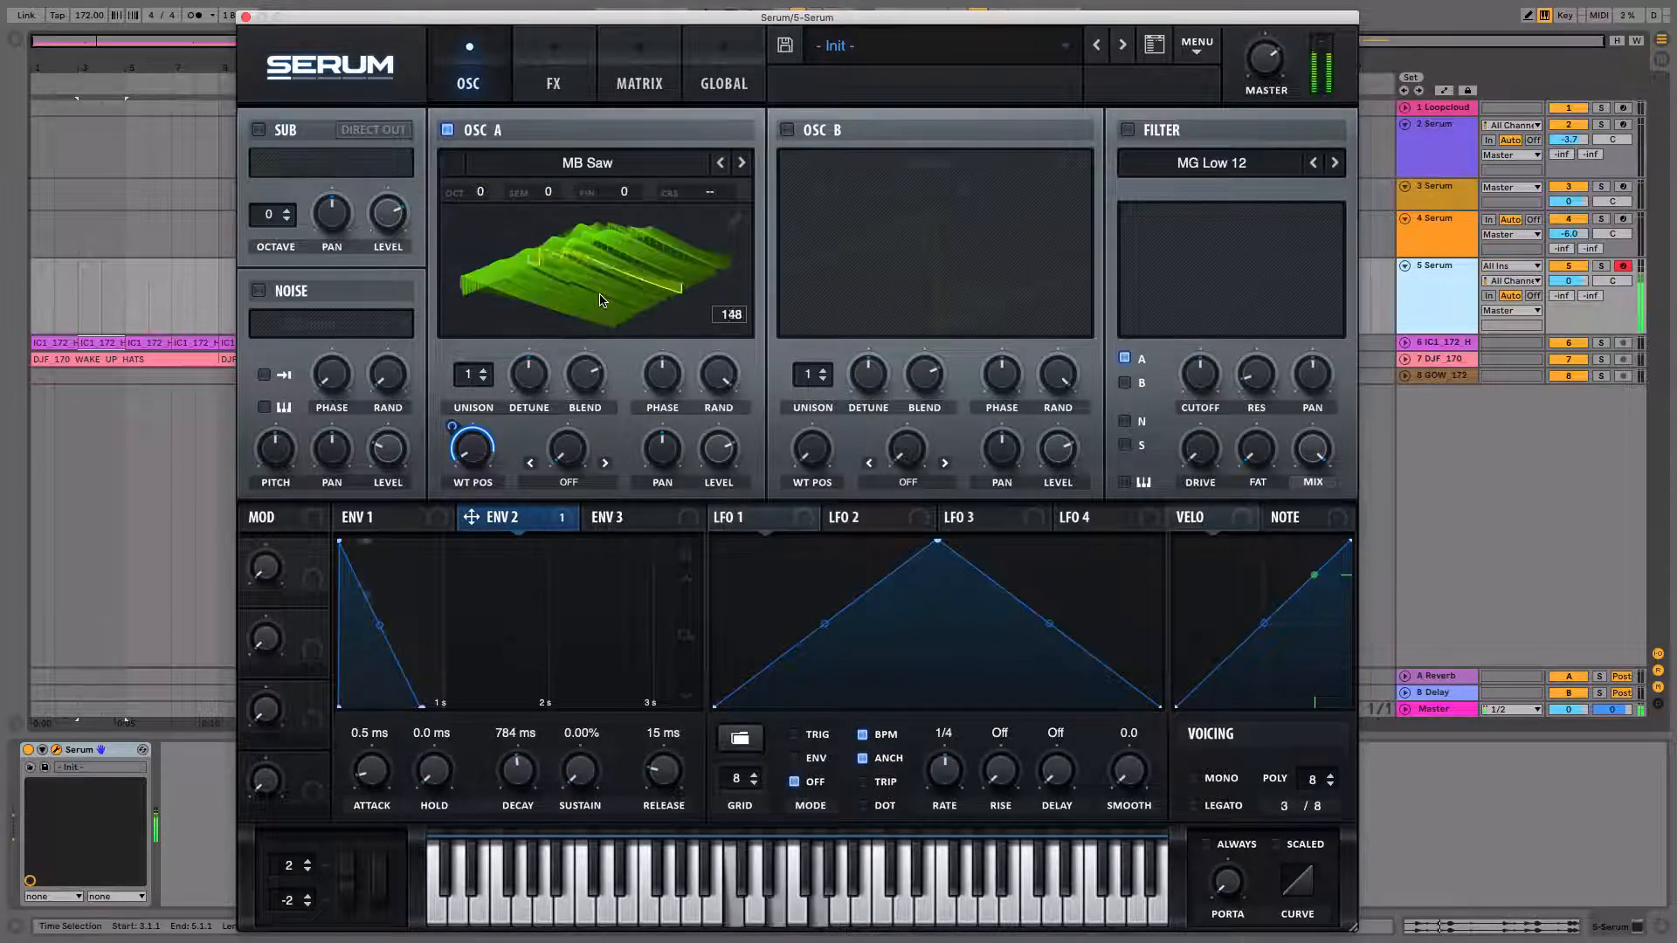
key(a)
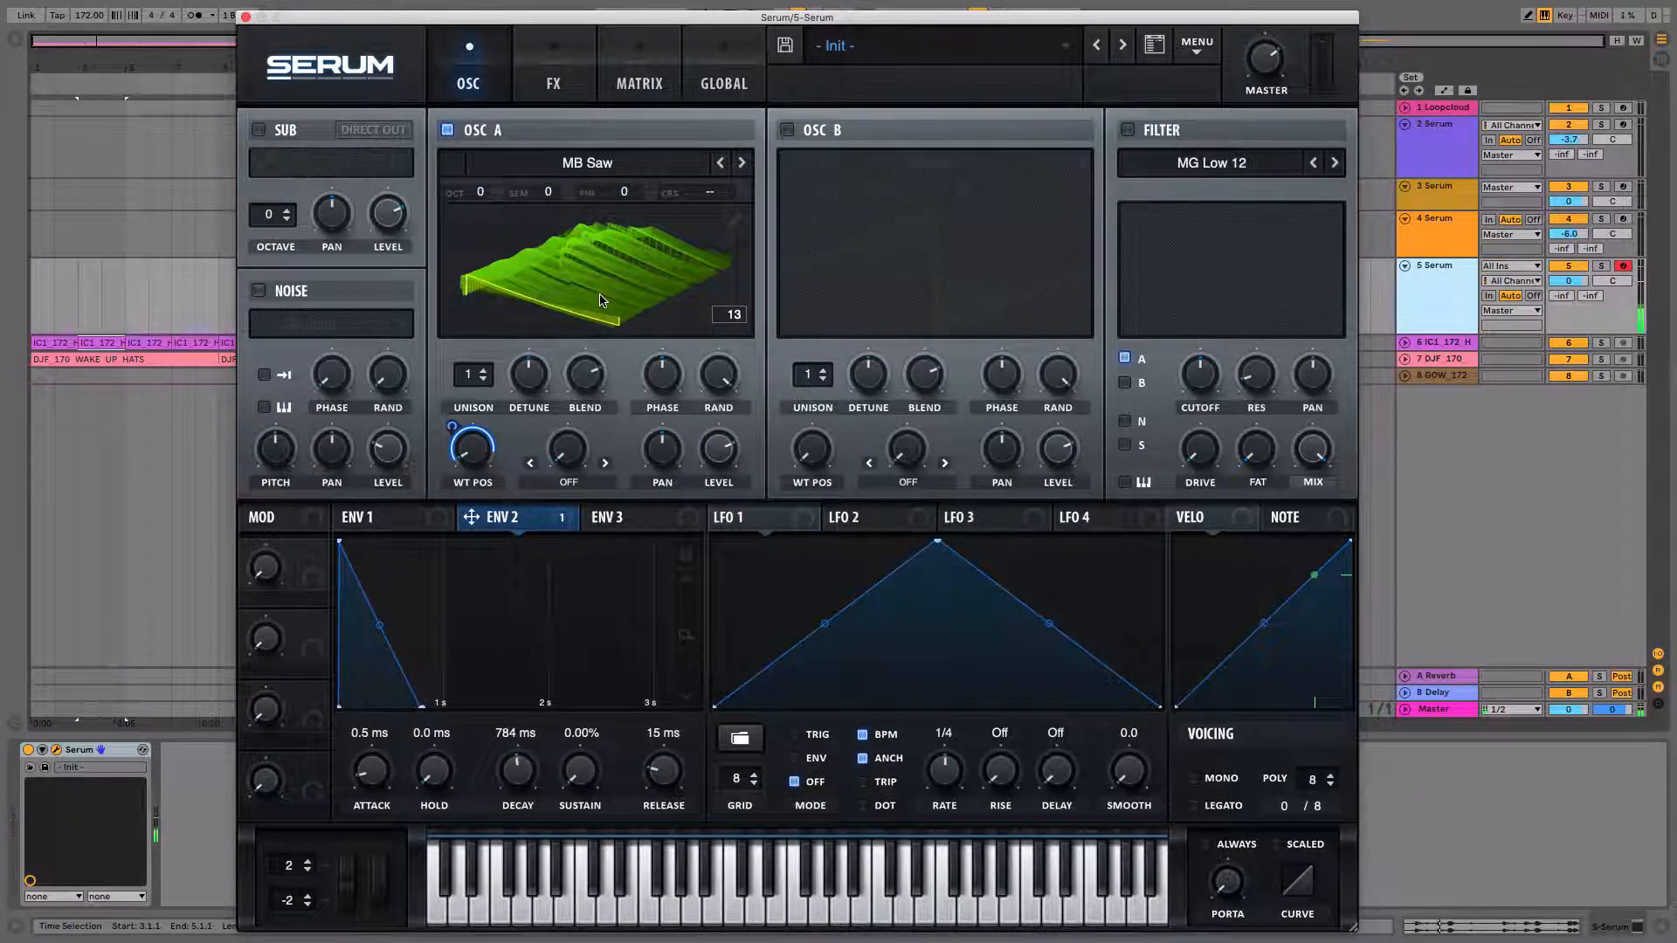
key(f)
key(f)
mouse_move(470, 452)
mouse_down()
mouse_move(452, 445)
mouse_move(477, 431)
mouse_up()
key(f)
key(f)
key(f)
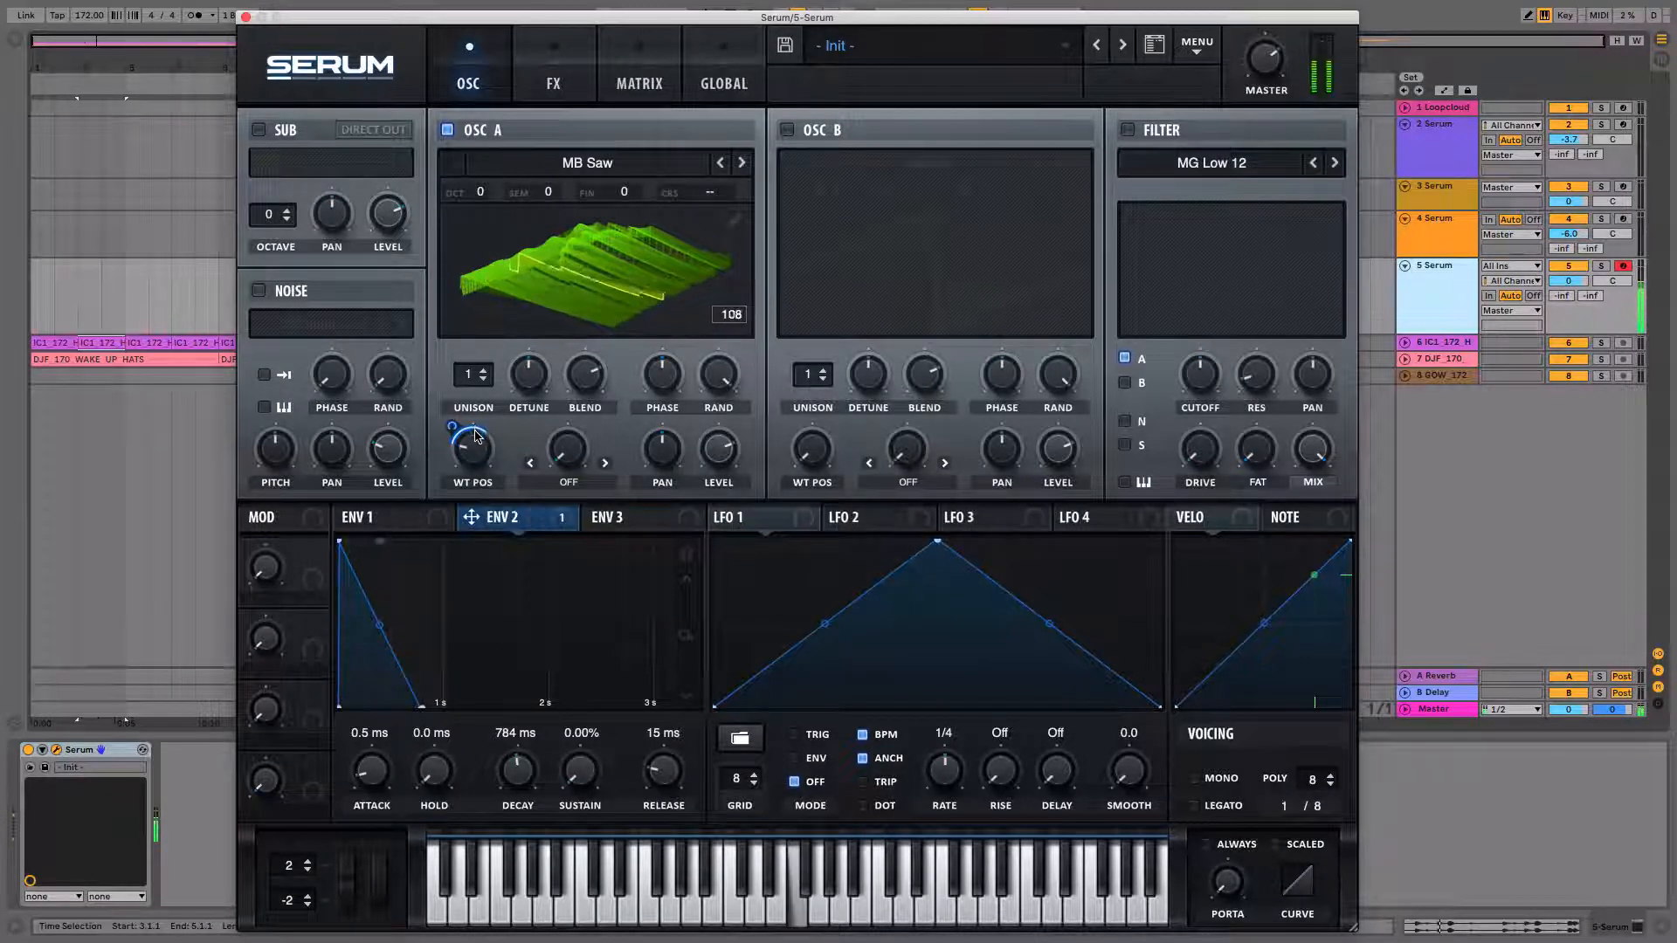
key(f)
key(f)
drag(381, 629, 350, 676)
key(f)
key(f)
key(f)
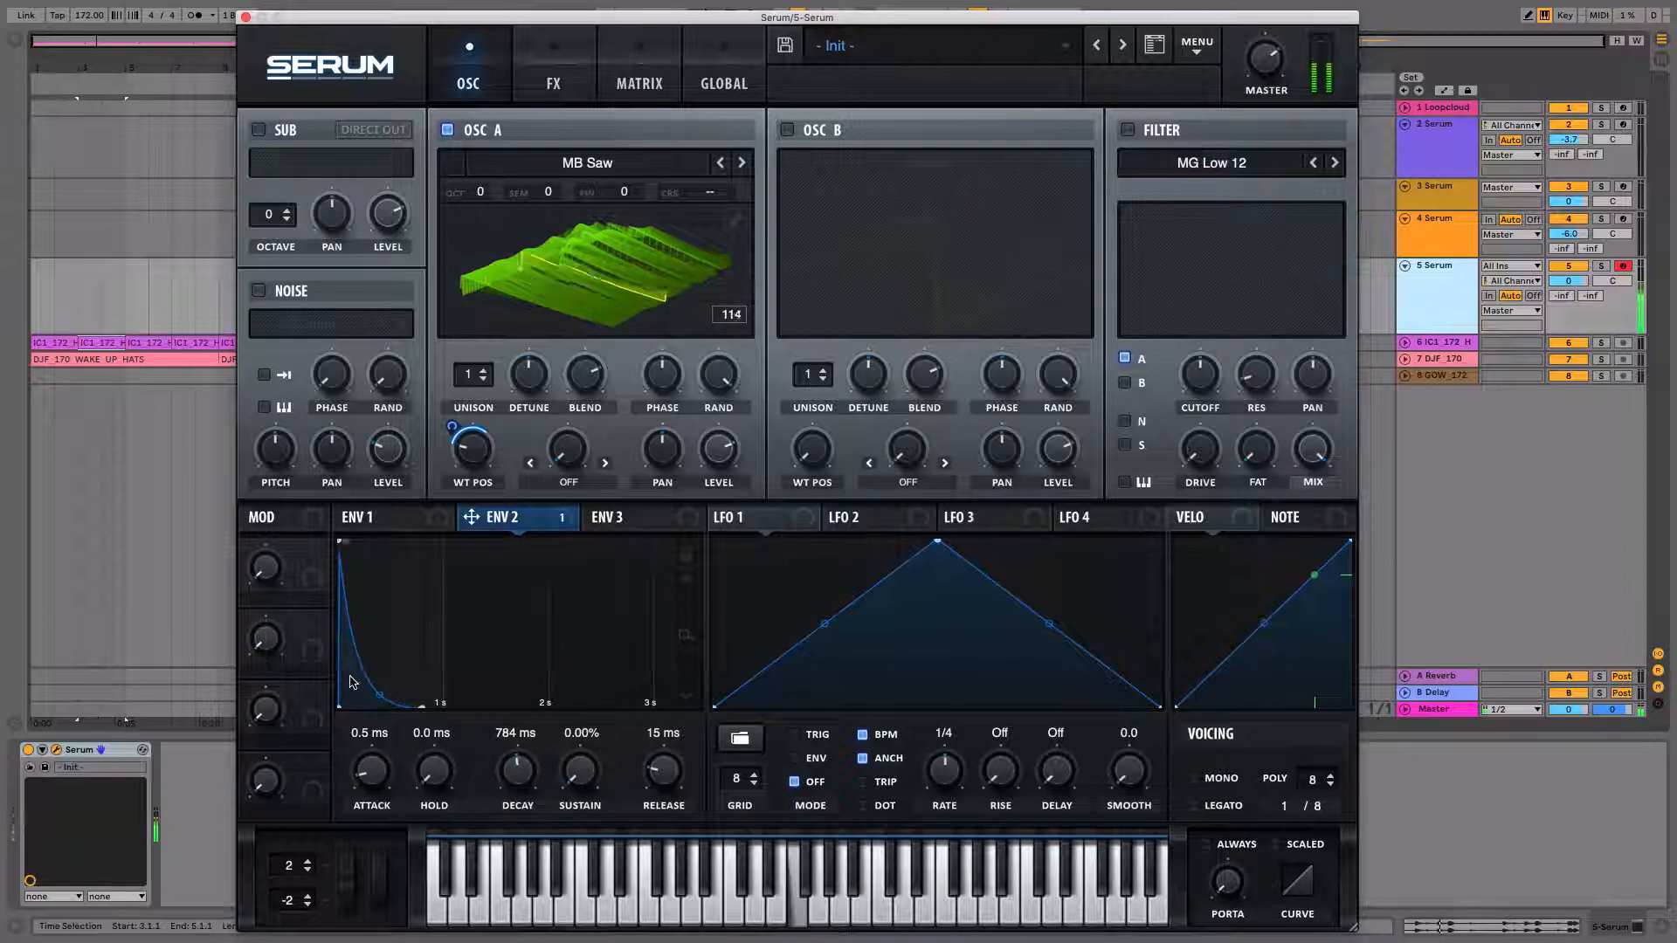
key(f)
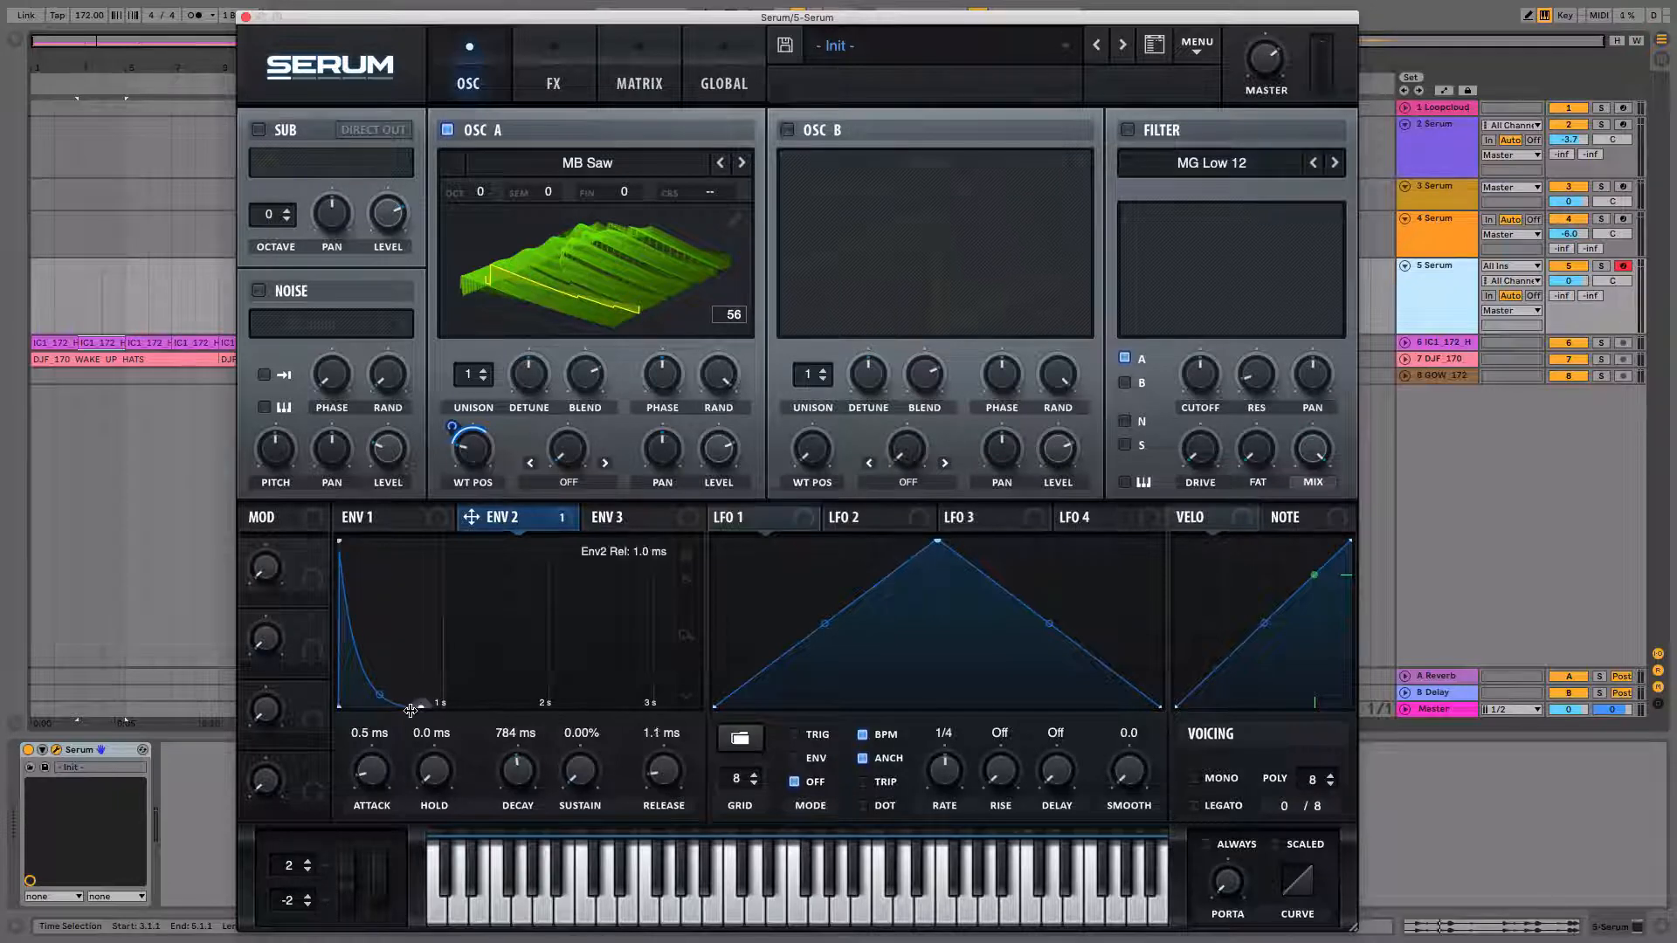
Set Env 2's release to 0.0 ms and decay to 690 ms, and slightly raise the wavetable-position modulation.
drag(411, 710, 408, 710)
drag(516, 769, 517, 779)
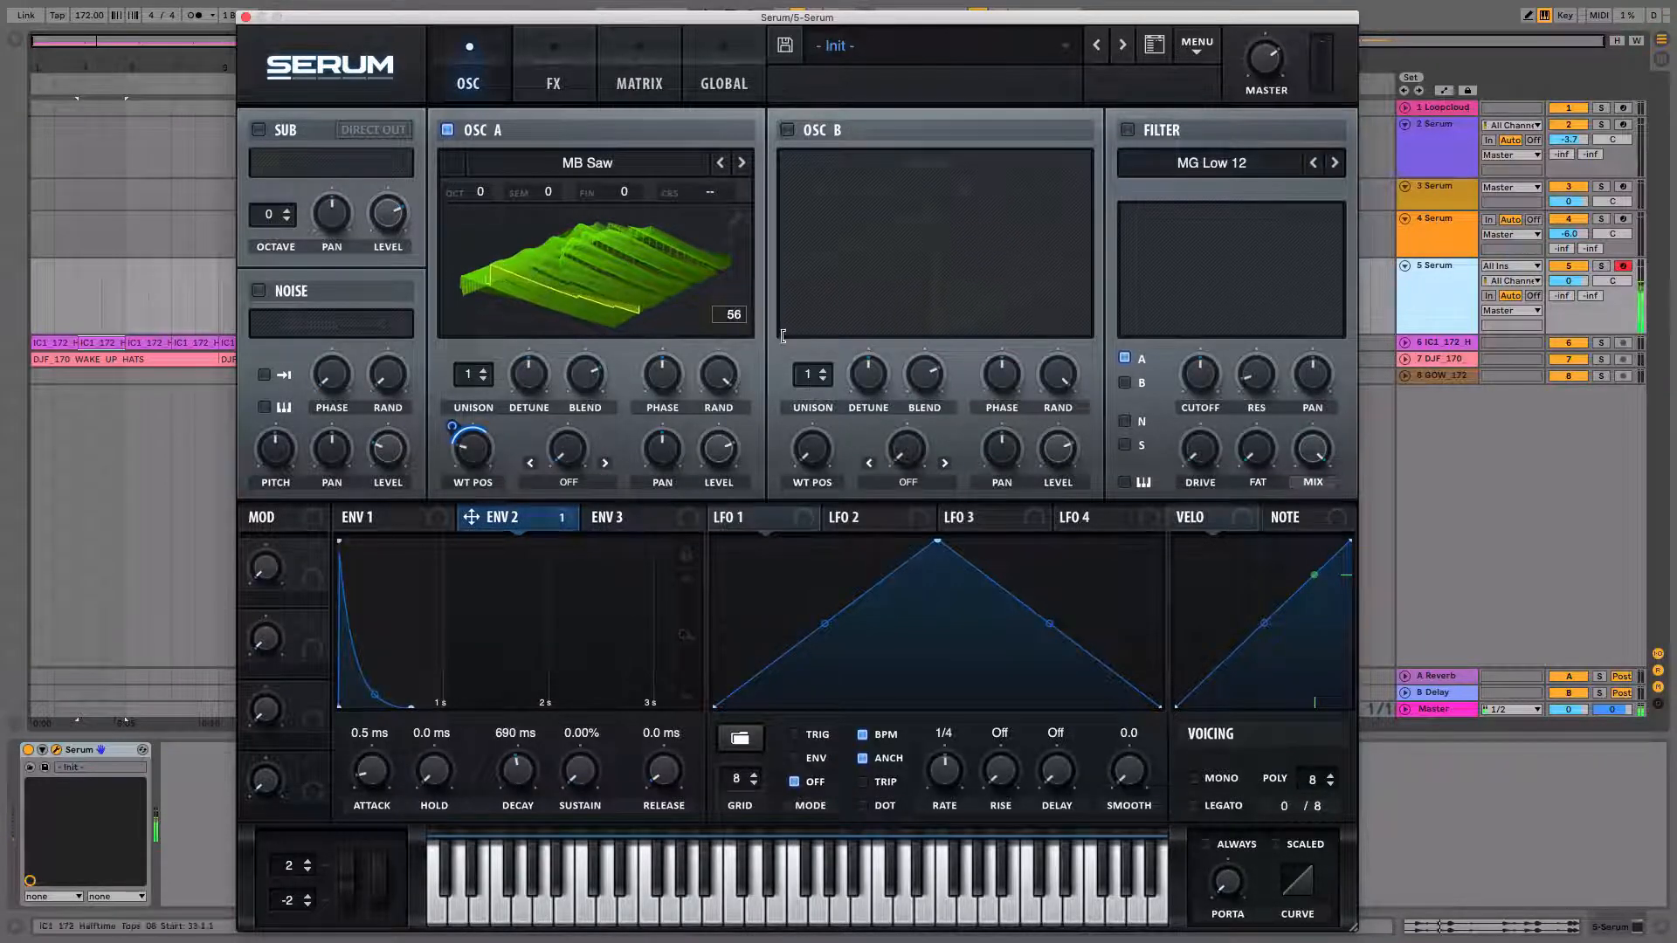
drag(450, 426, 452, 420)
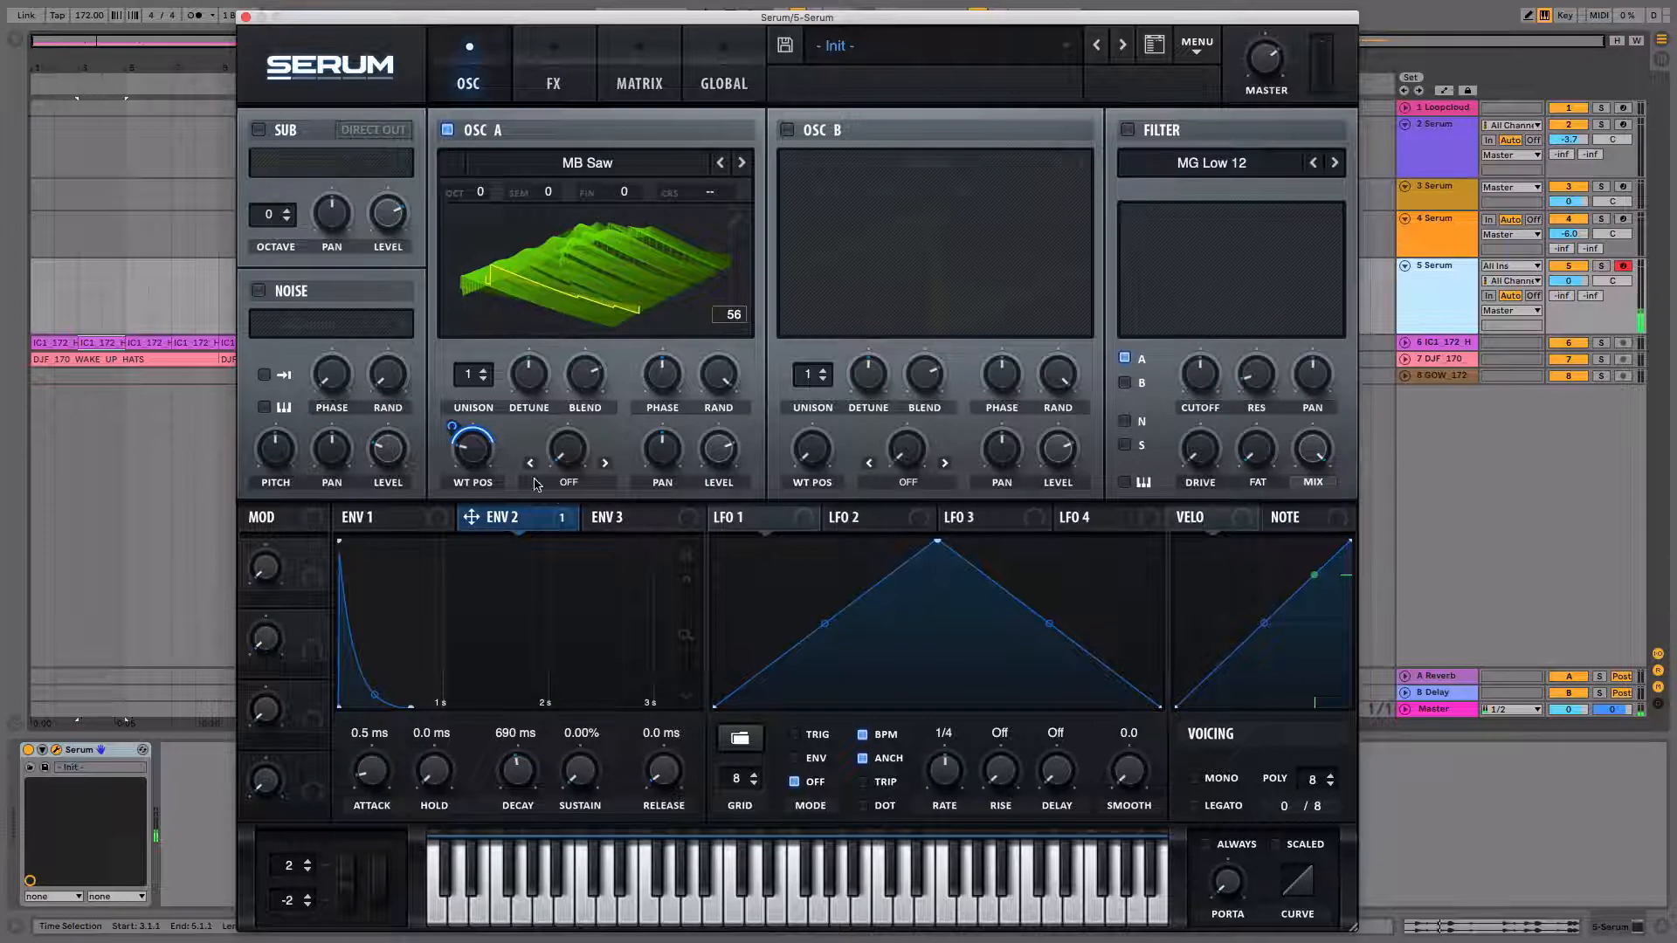
Set OSC A's warp mode to Sync and modulate the warp amount with Env 2.
click(561, 483)
click(579, 521)
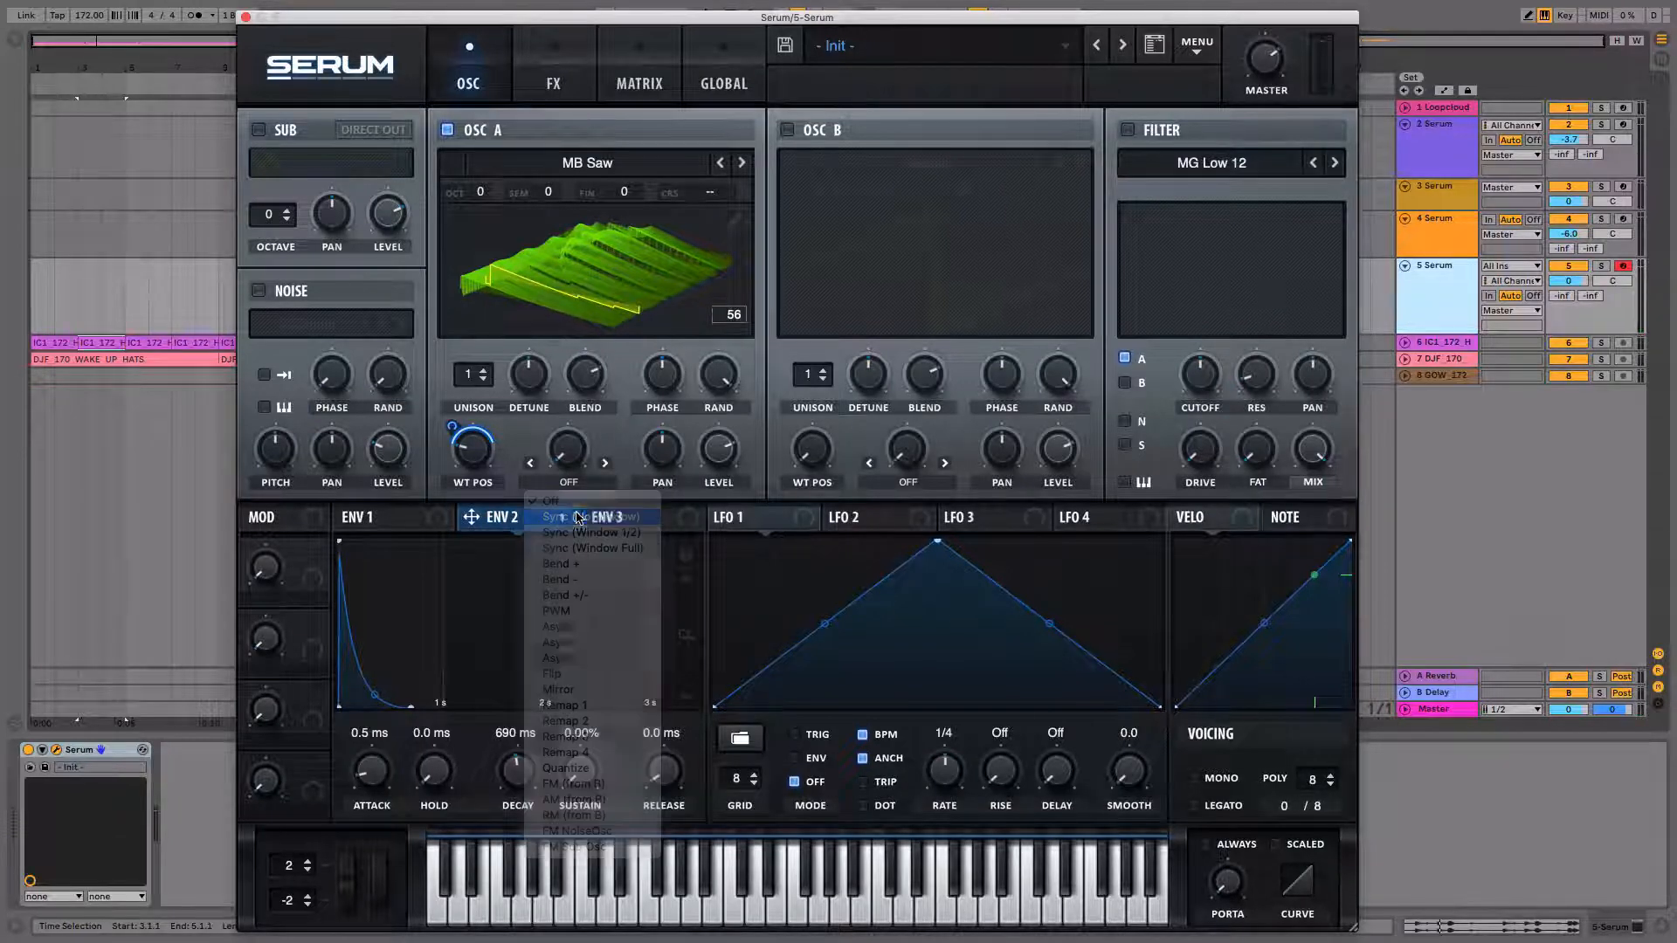
drag(473, 517, 545, 448)
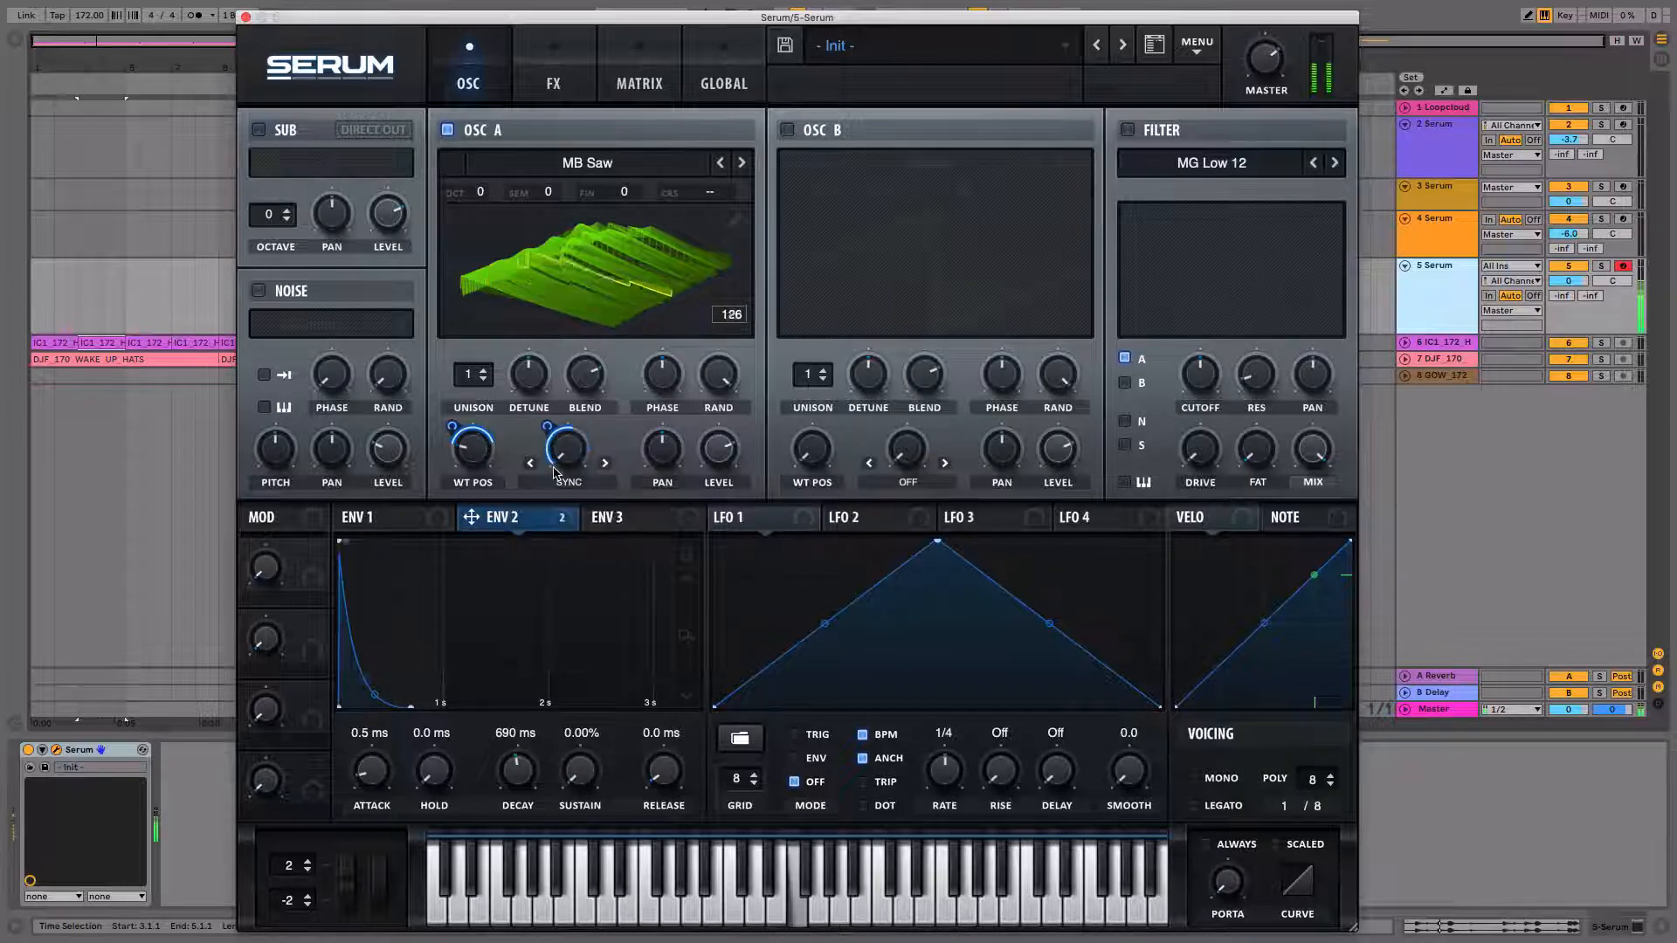
mouse_move(566, 418)
mouse_down()
mouse_move(560, 457)
mouse_move(547, 440)
mouse_up()
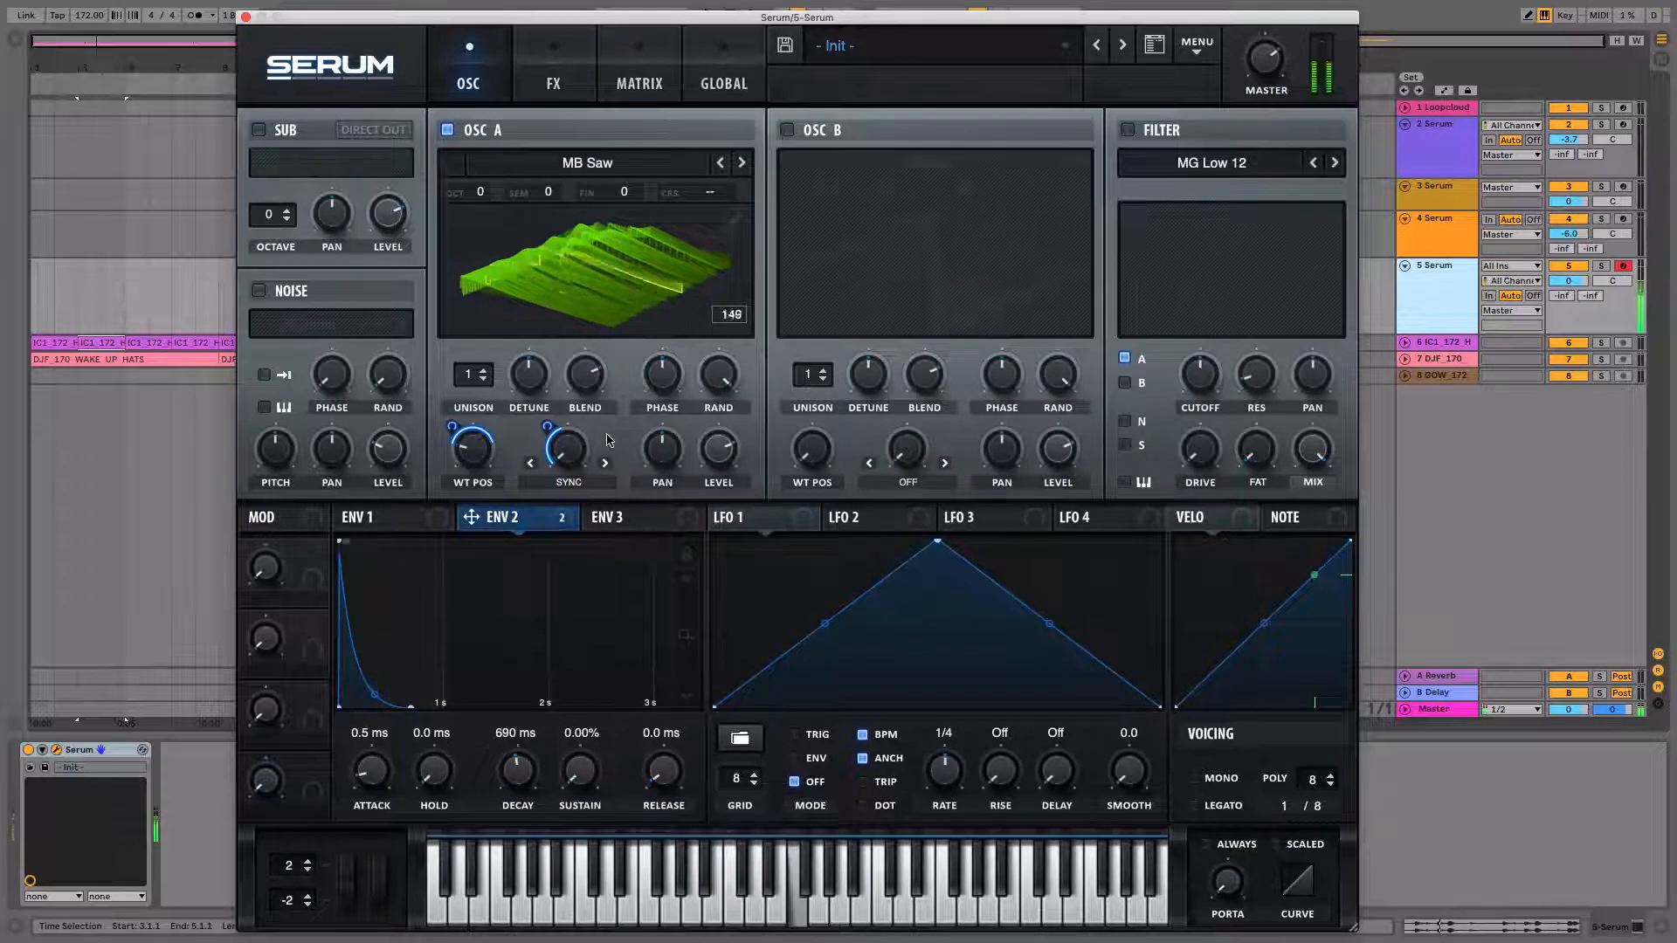
Load the Dull_toy wavetable from the Digital category into OSC A.
click(626, 170)
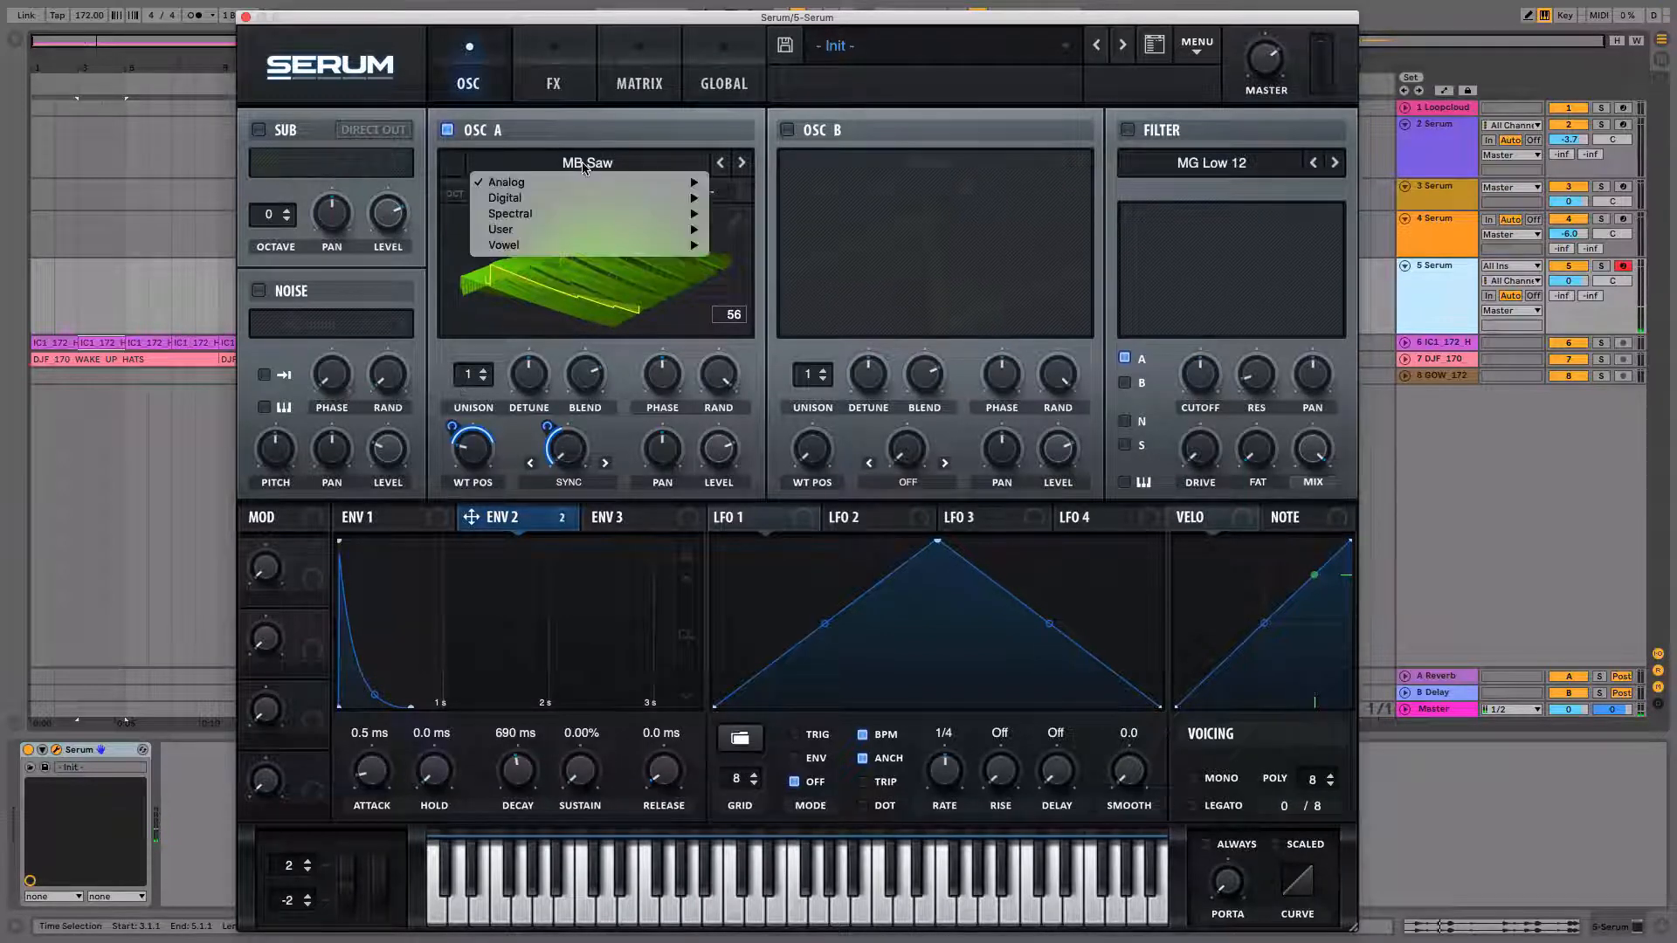
mouse_move(629, 181)
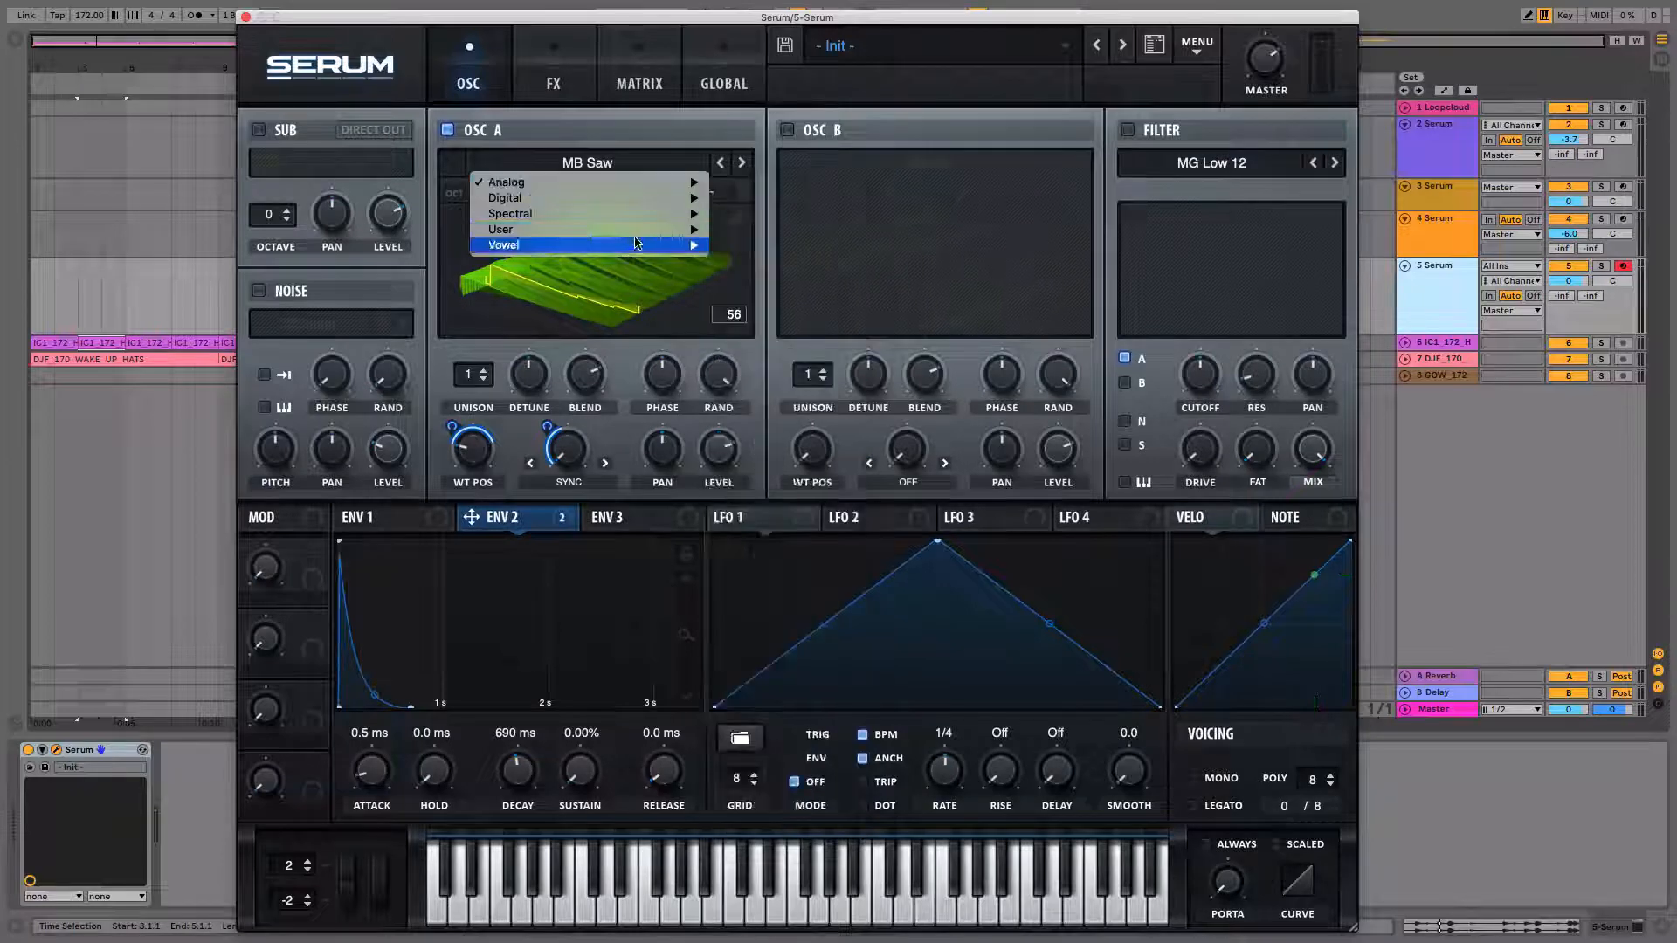
mouse_move(611, 214)
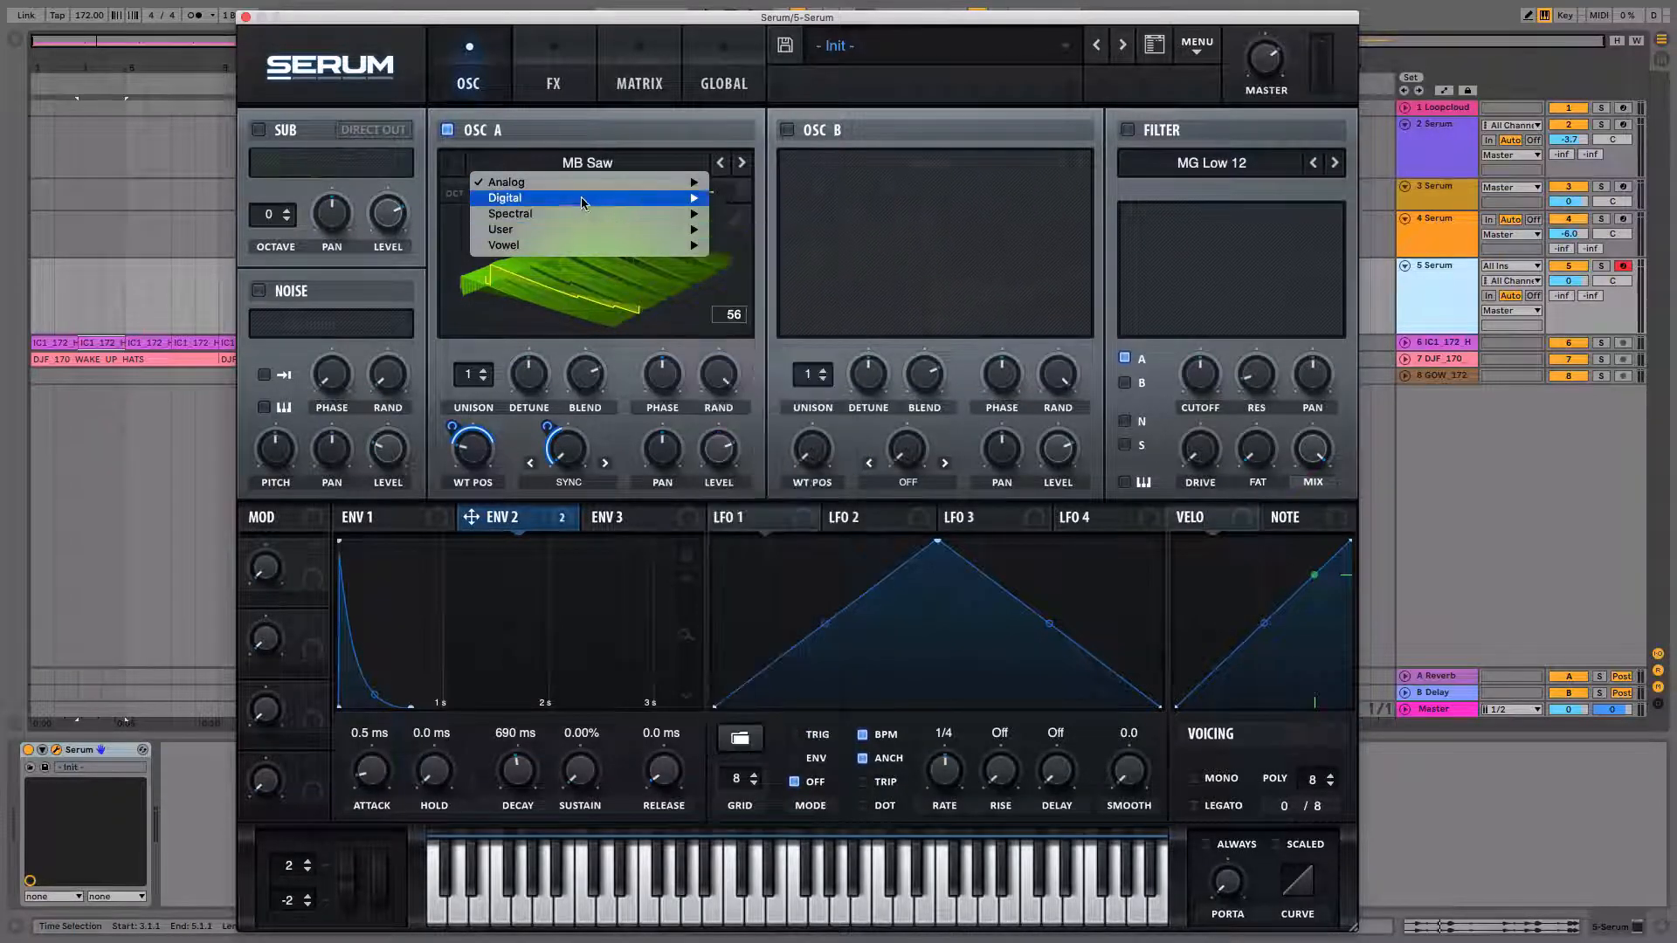
click(780, 257)
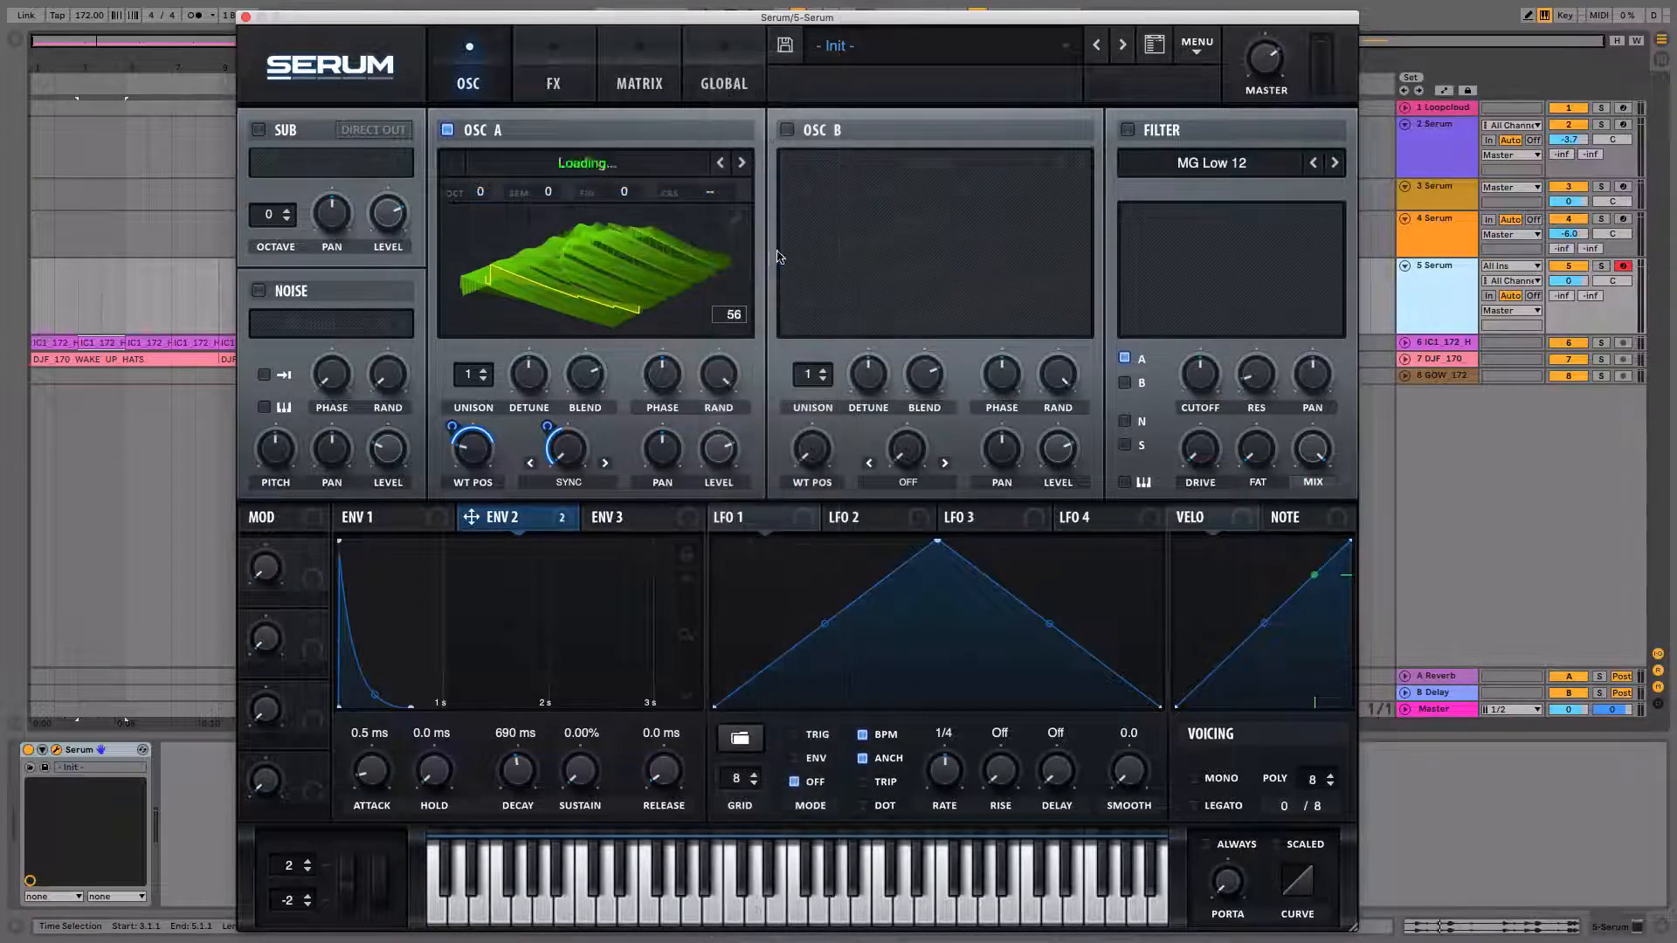
Step through neighbouring wavetables, settle on Evolution for OSC A, and raise the Env 2 warp modulation amount.
click(742, 162)
click(743, 164)
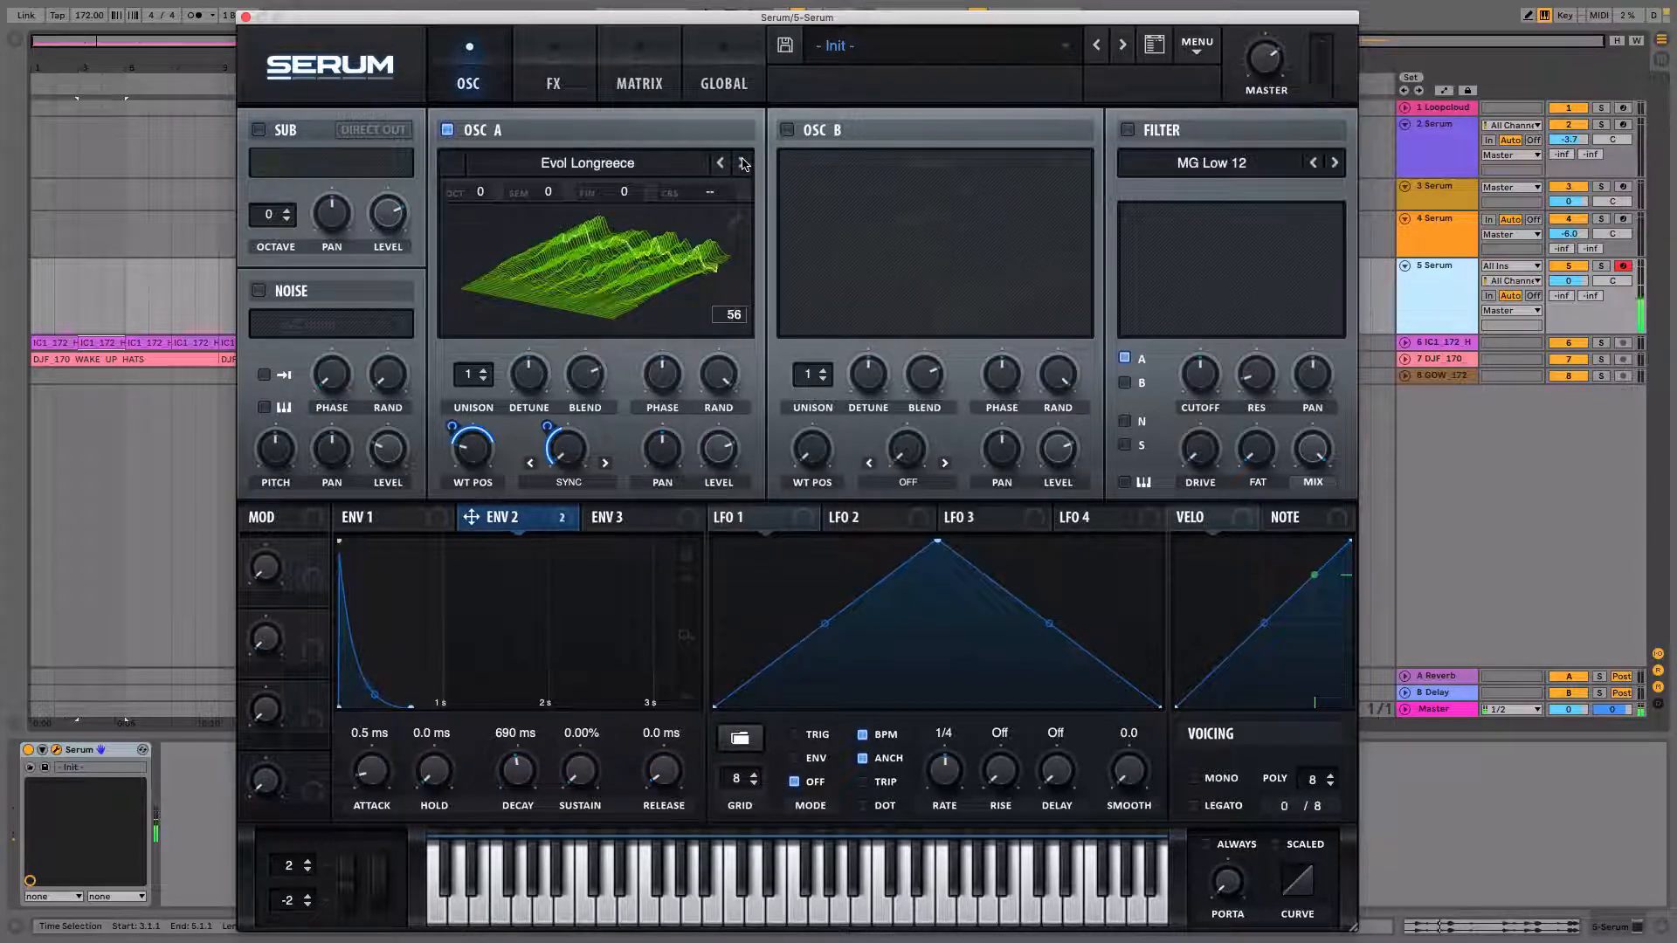
click(743, 163)
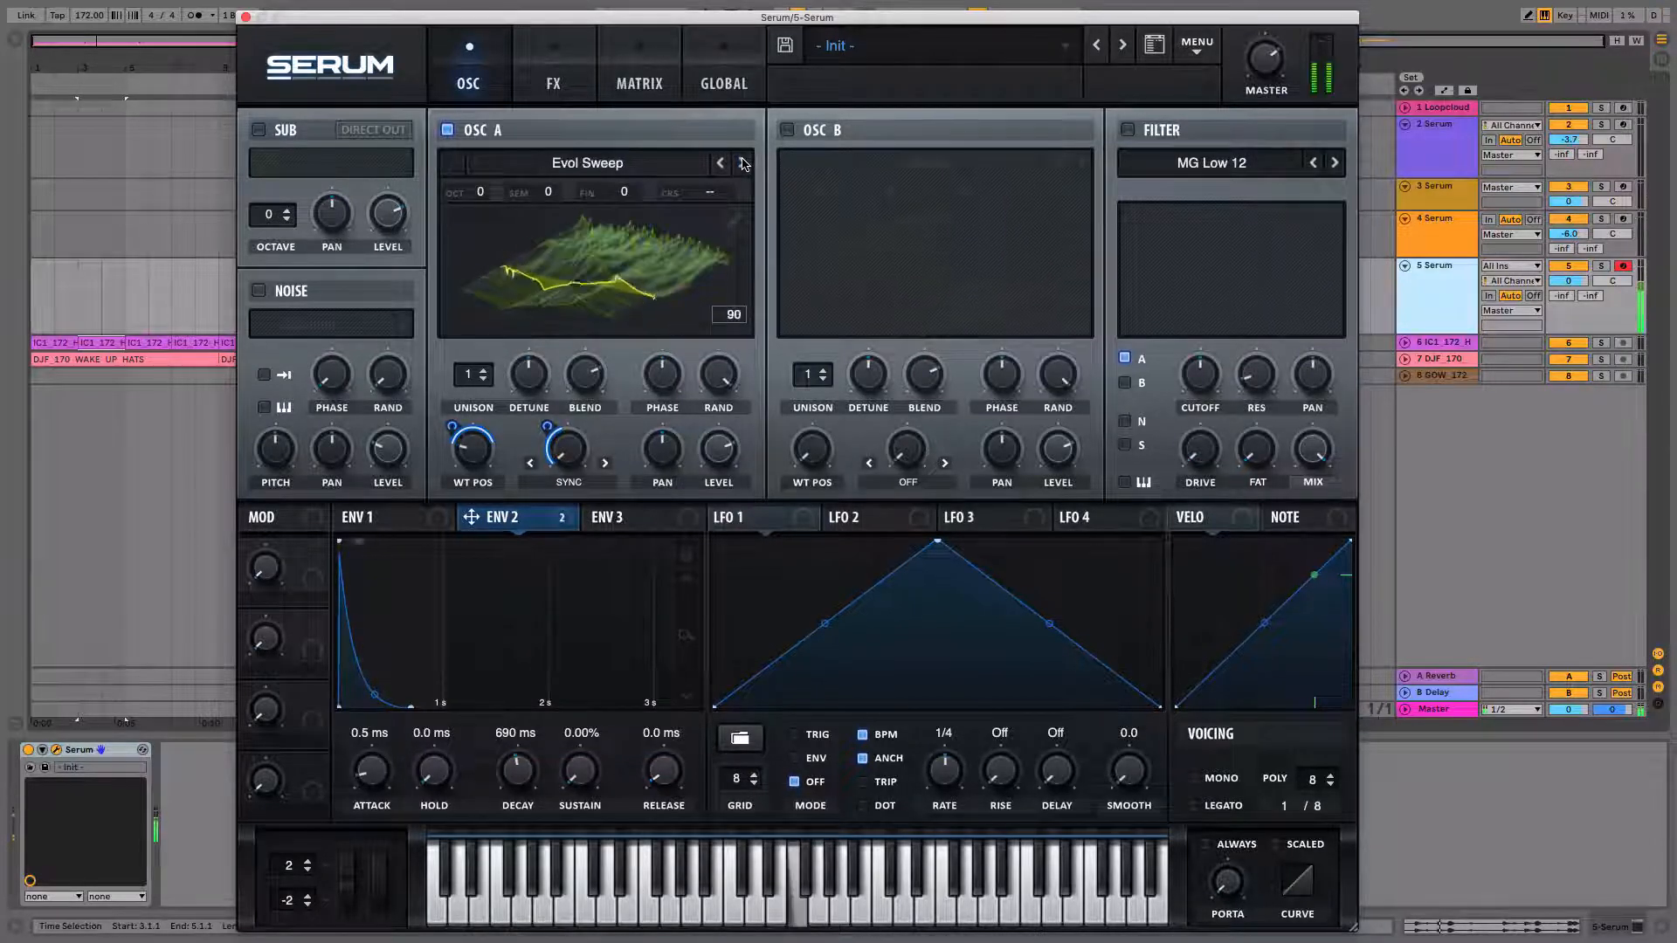
click(743, 163)
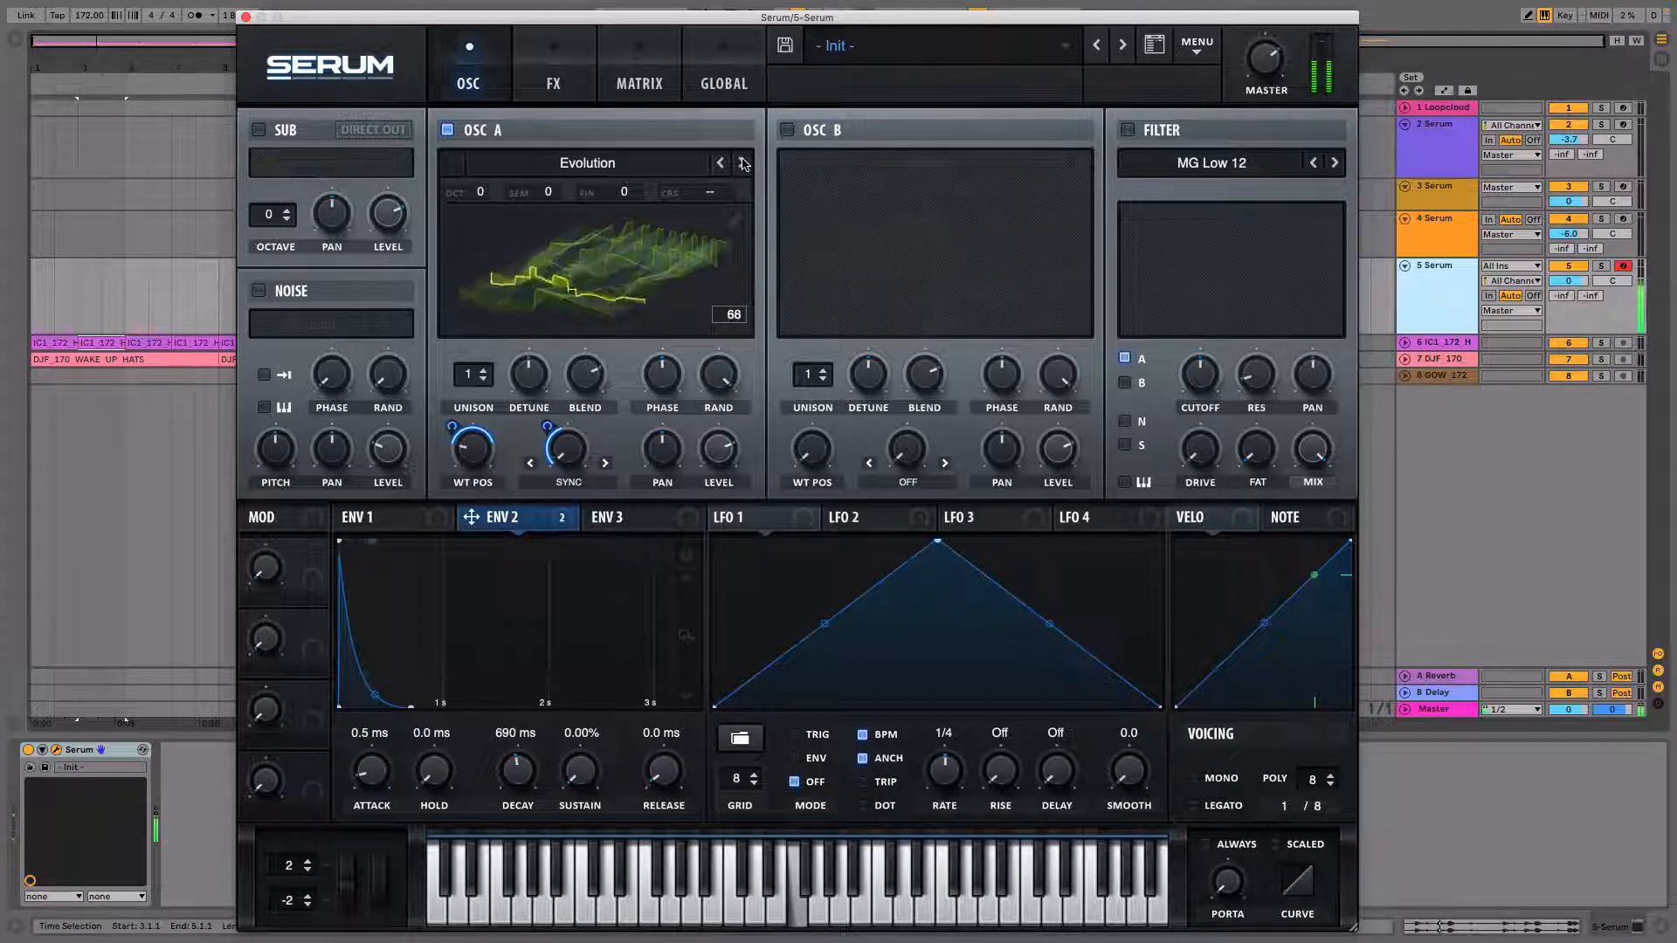
click(743, 163)
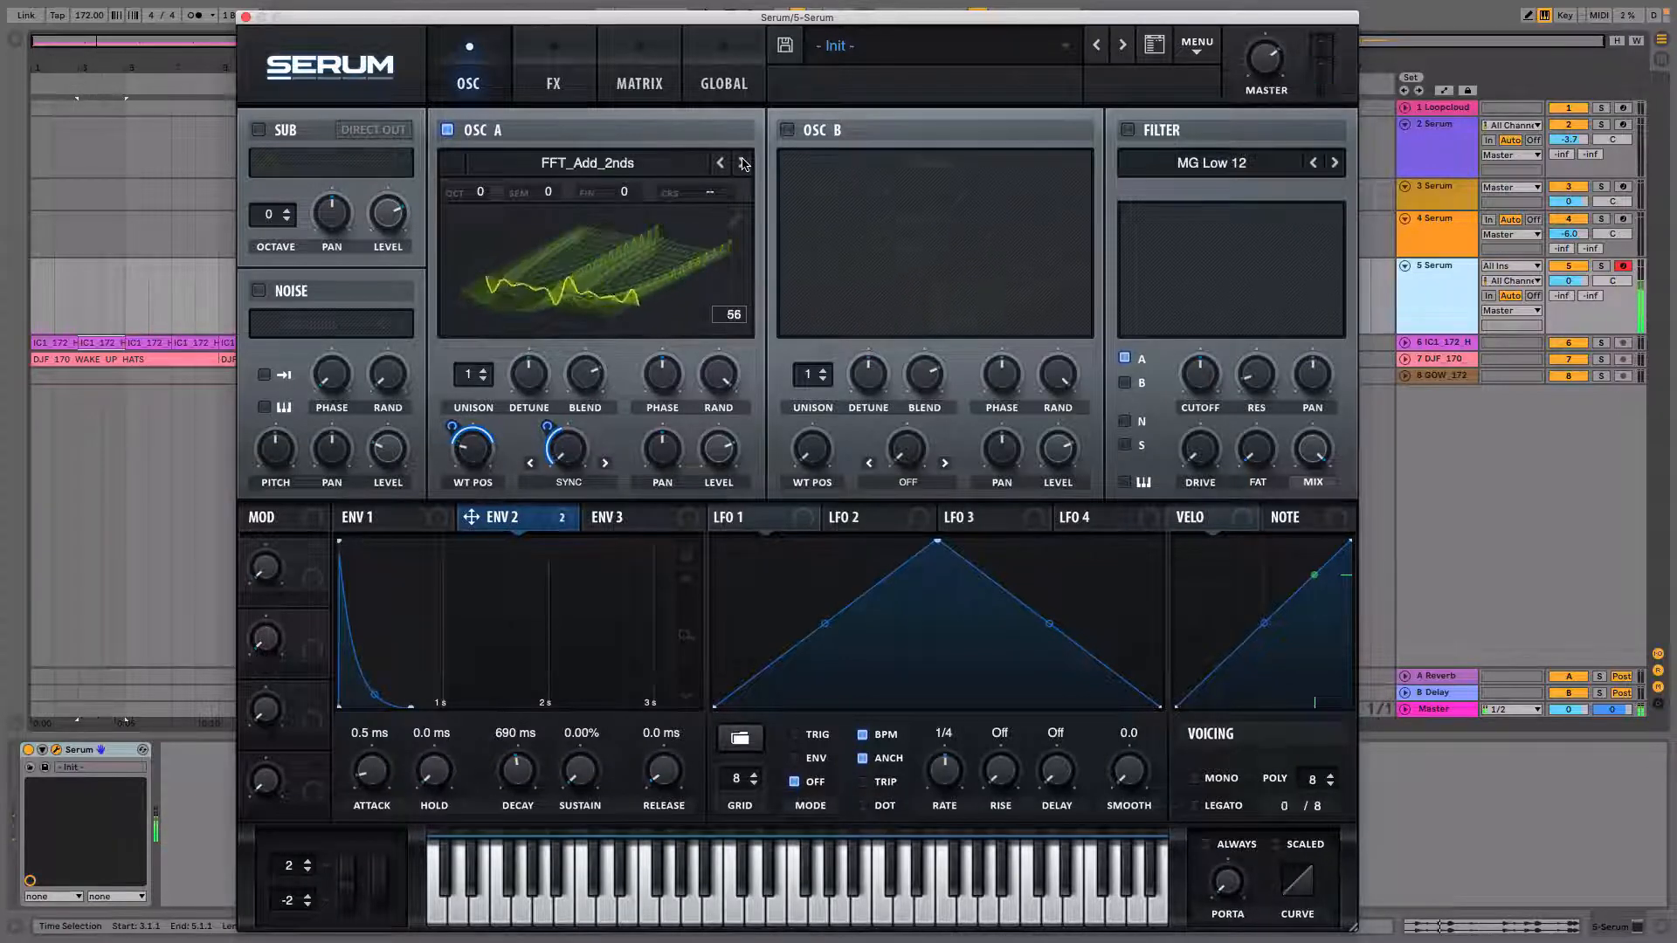
click(741, 164)
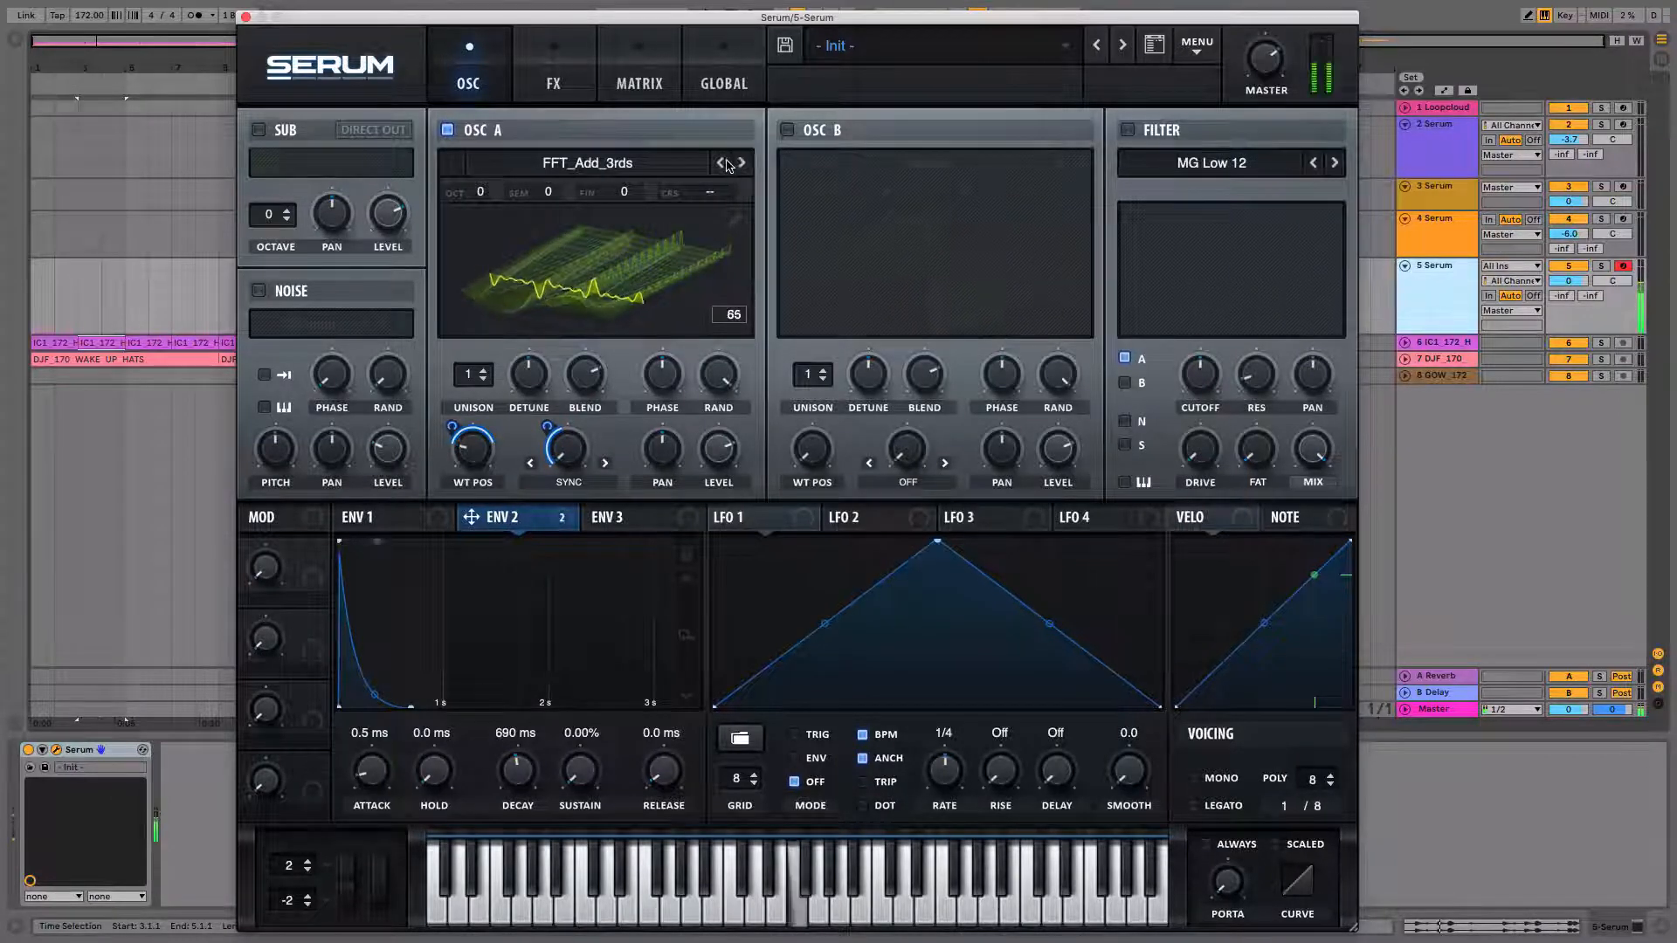
click(730, 163)
click(730, 164)
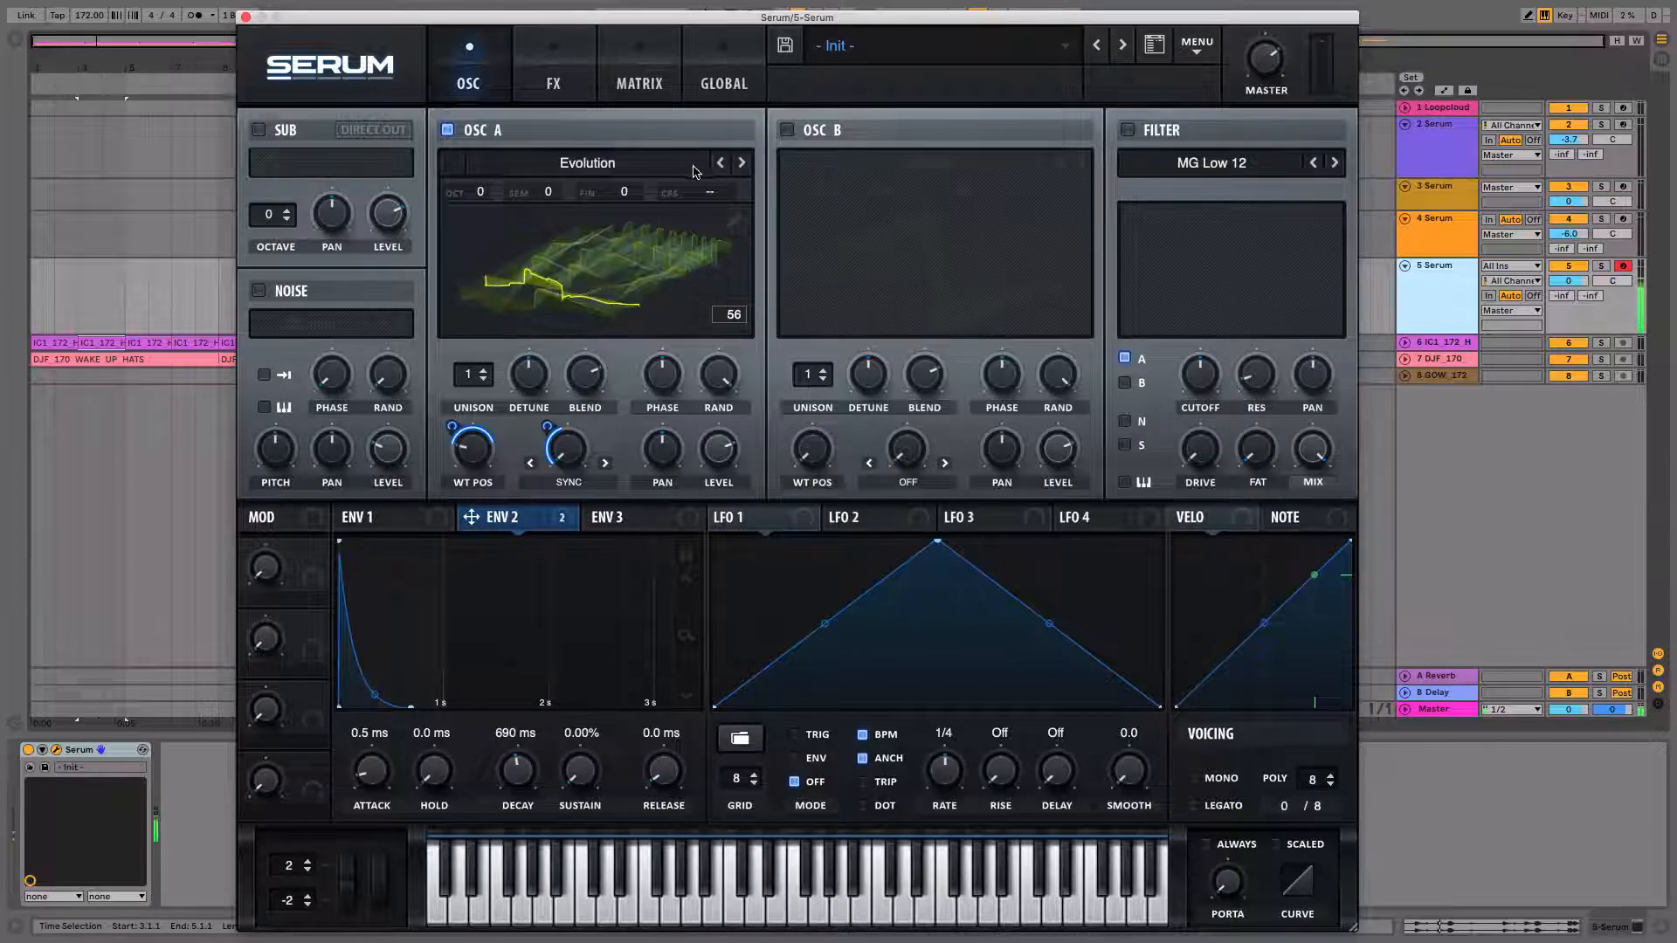
drag(549, 428, 548, 429)
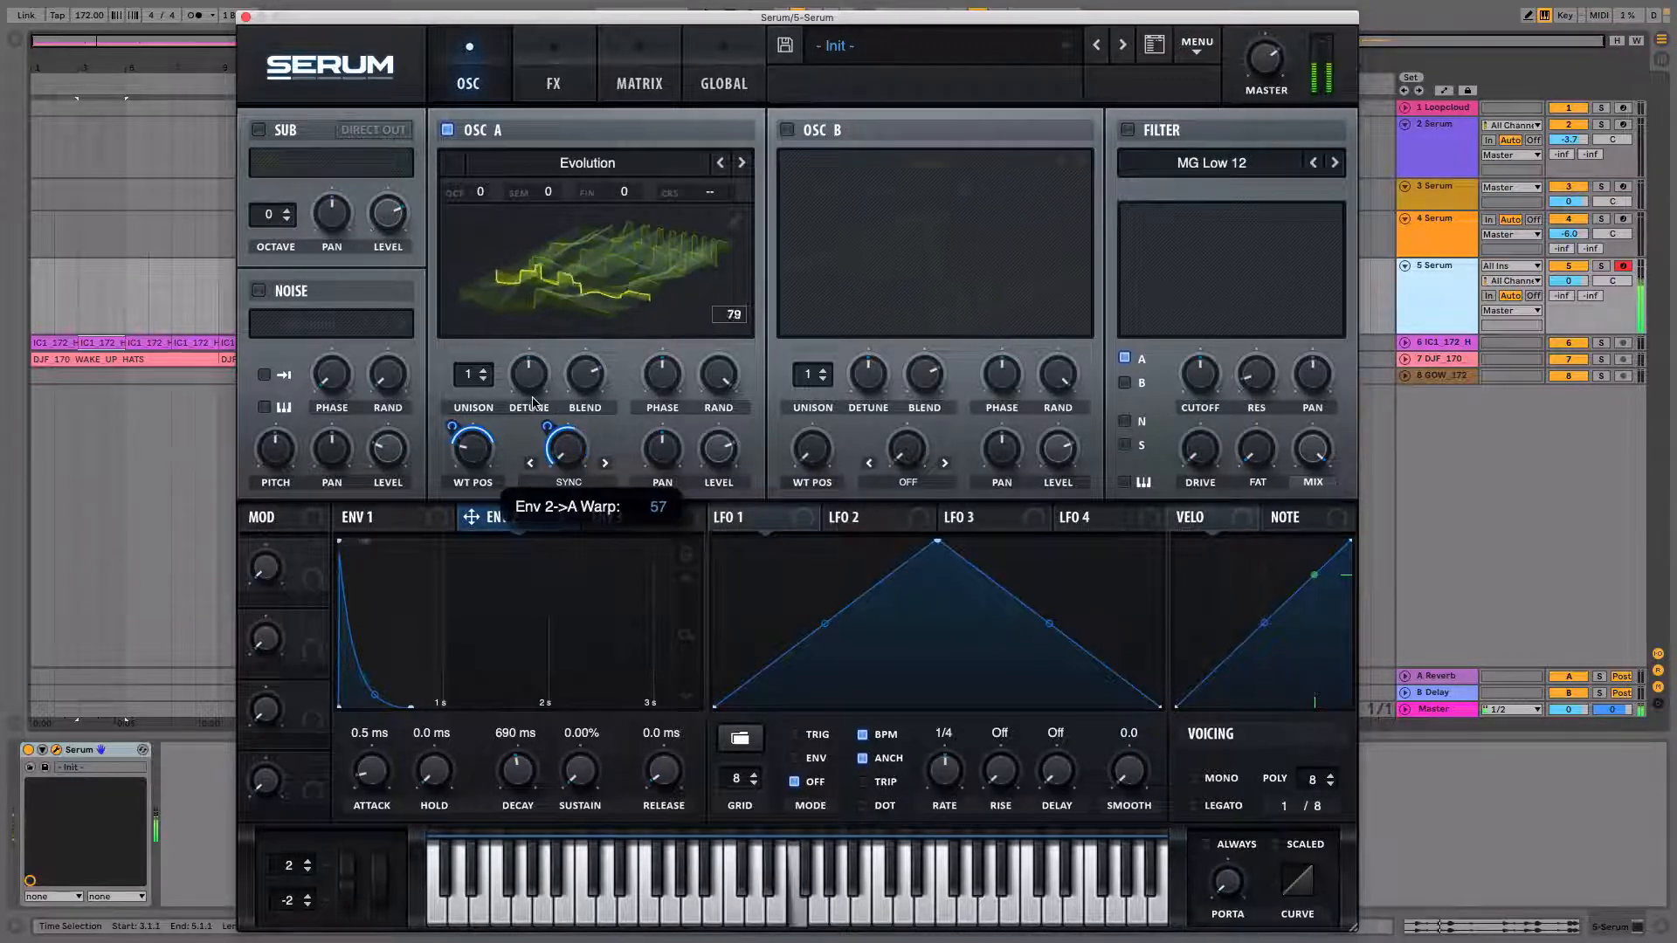
drag(532, 418, 531, 432)
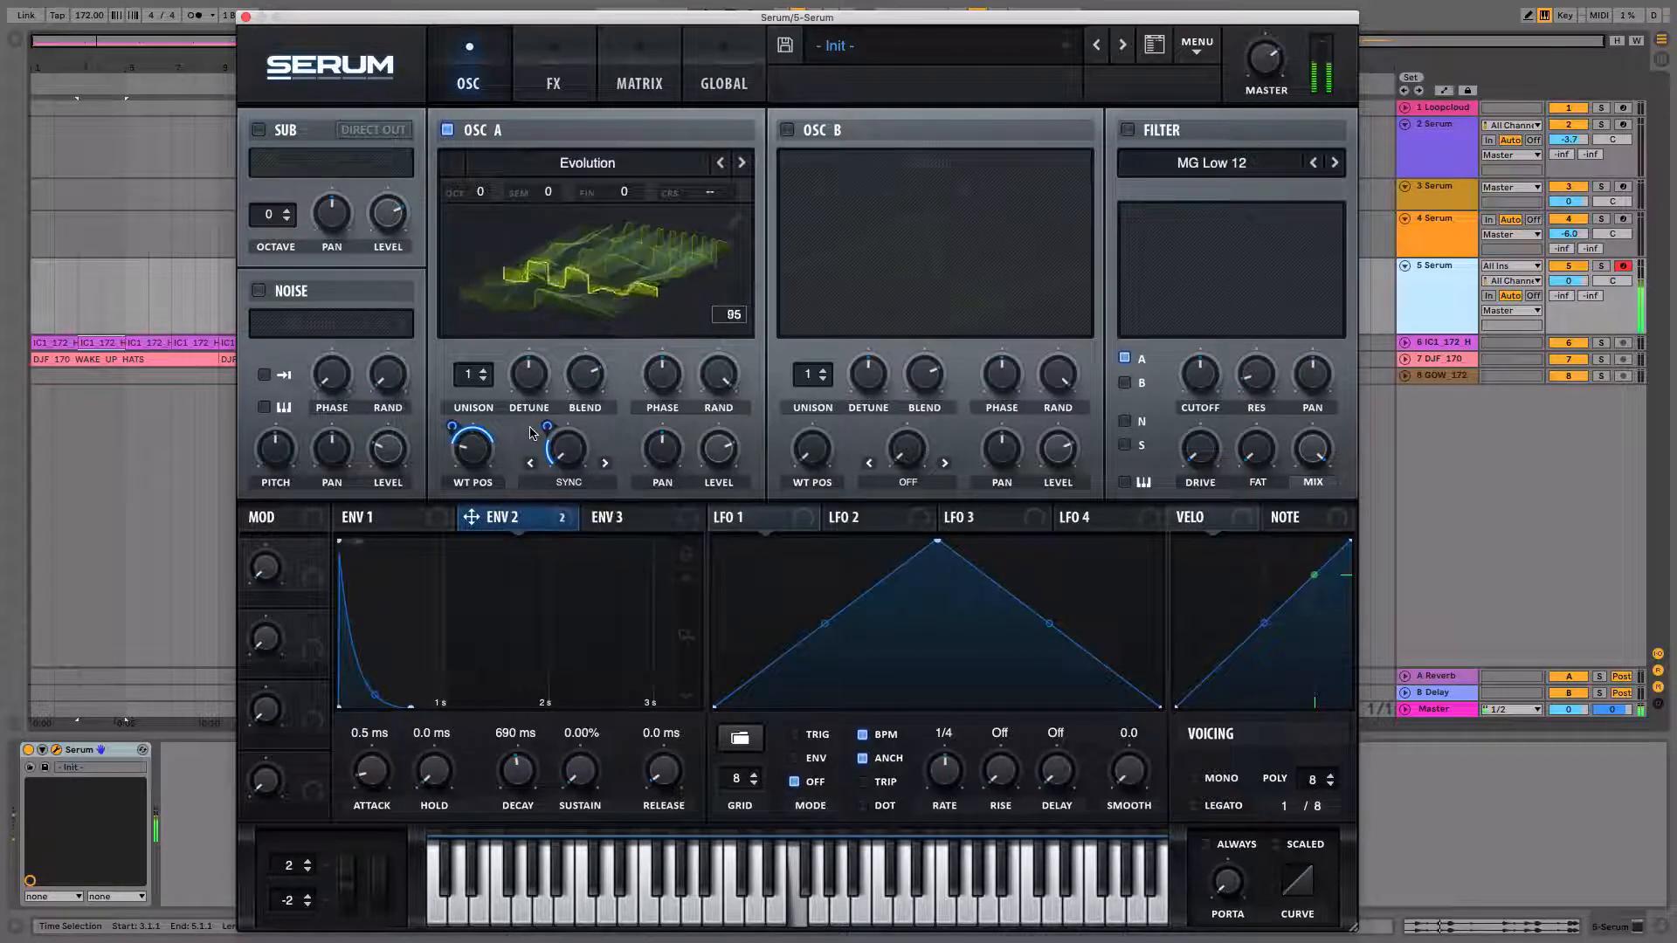
Try the MB Saw wavetable from the Analog category in OSC A, then reload Evolution from the Digital category.
click(615, 180)
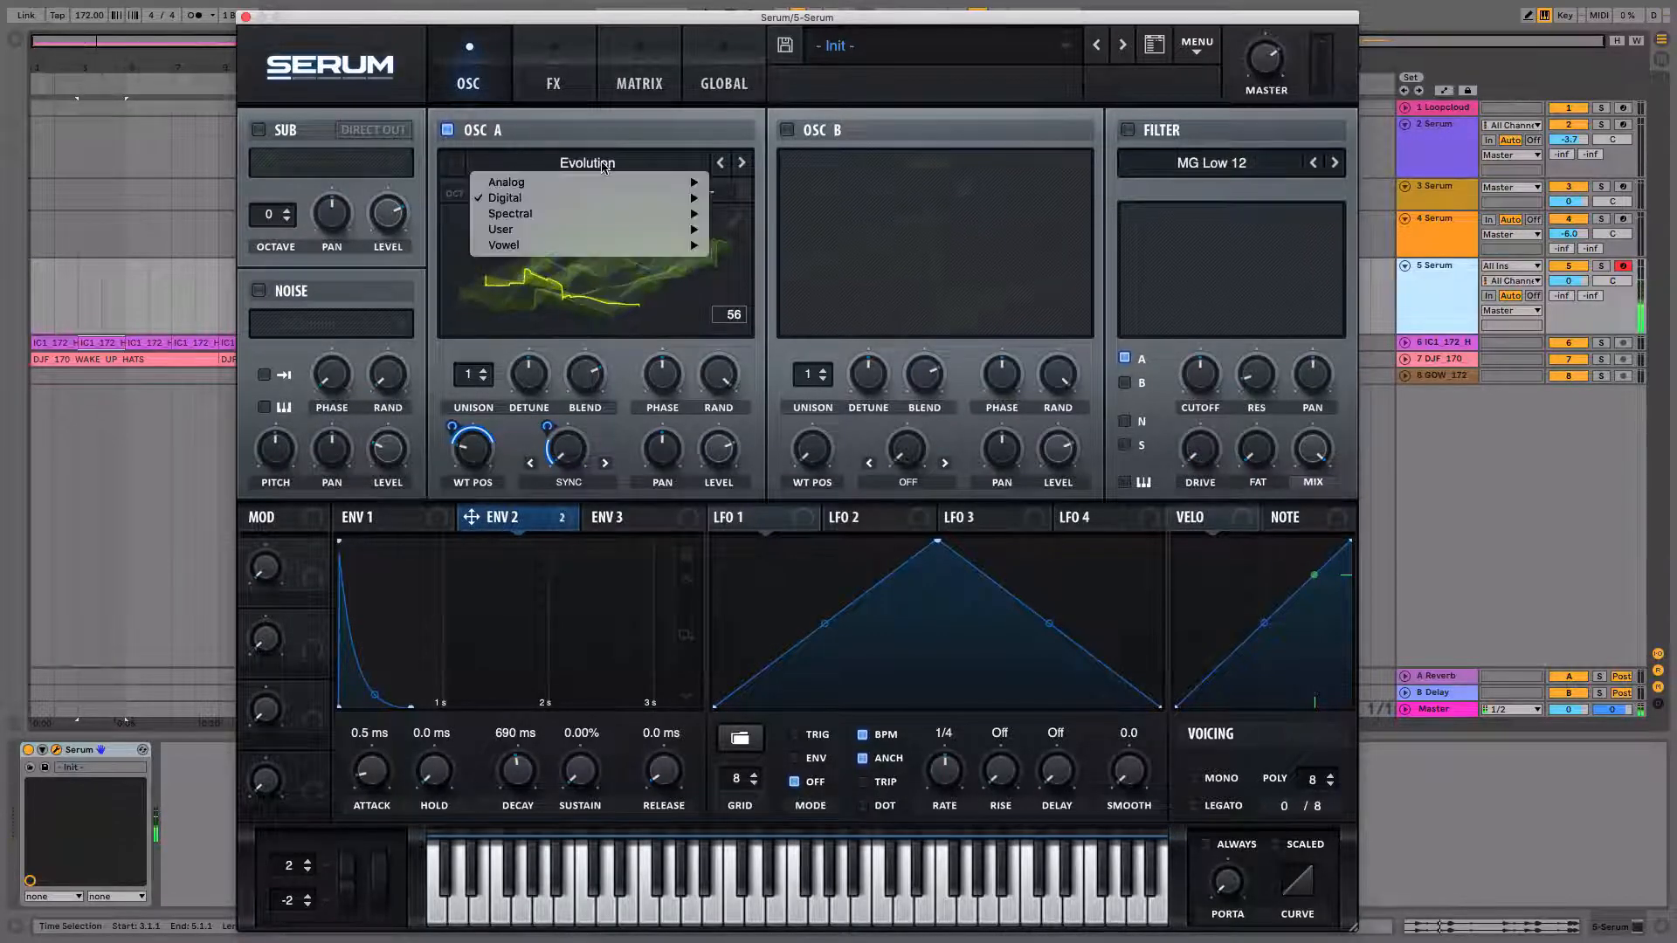
mouse_move(524, 182)
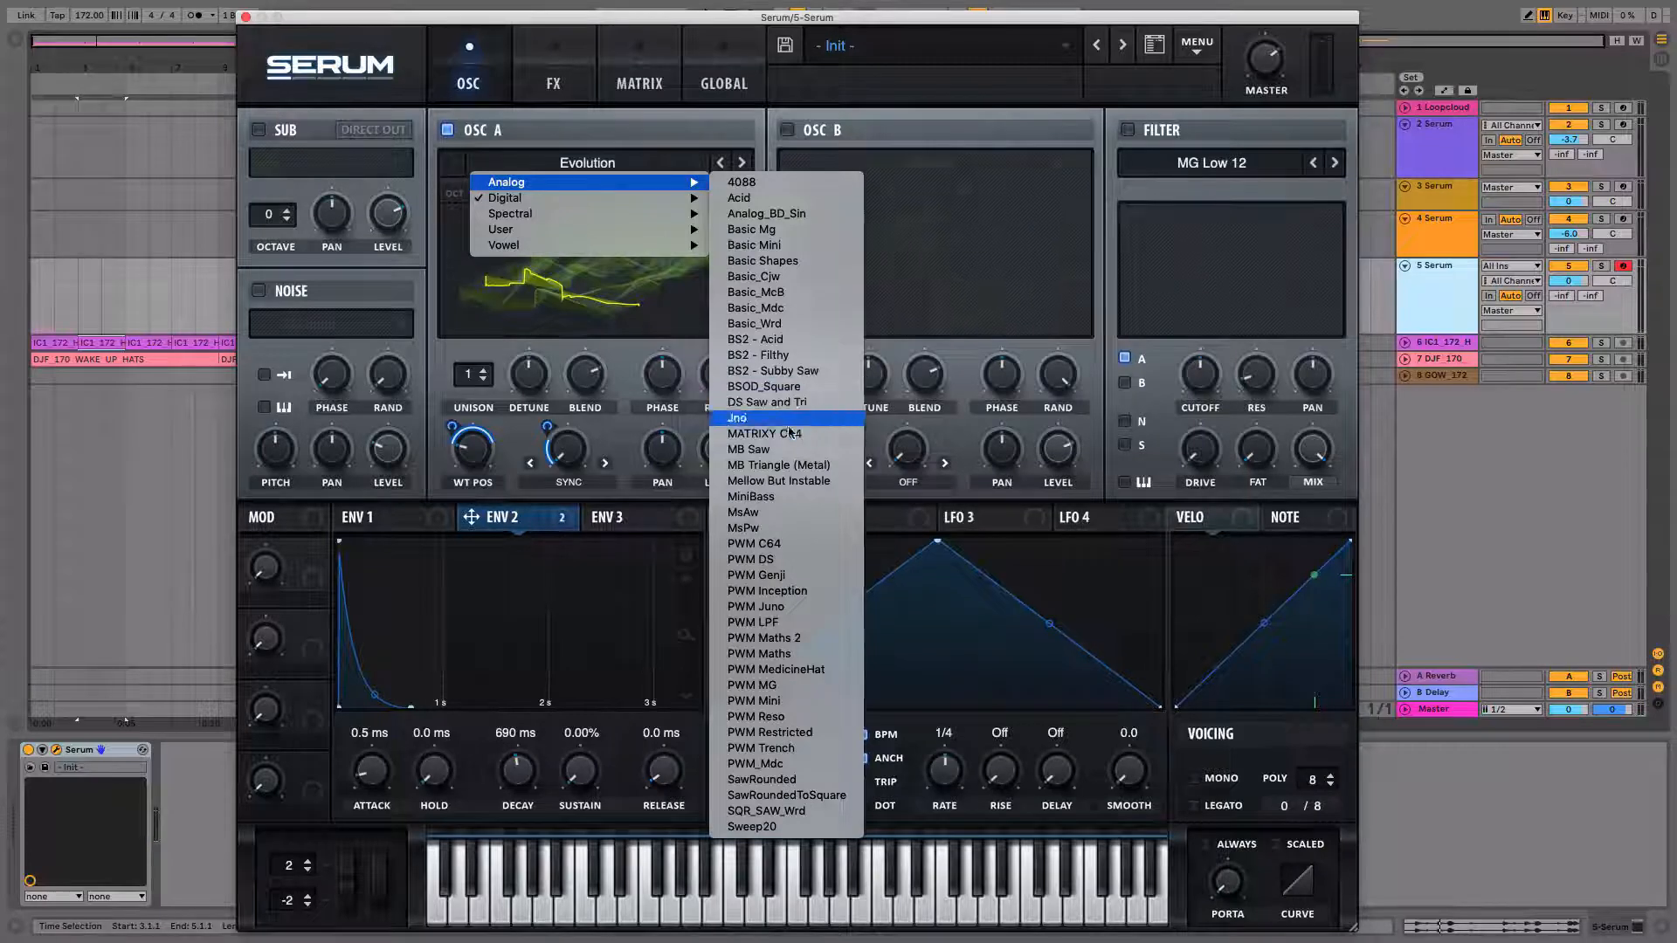
click(767, 449)
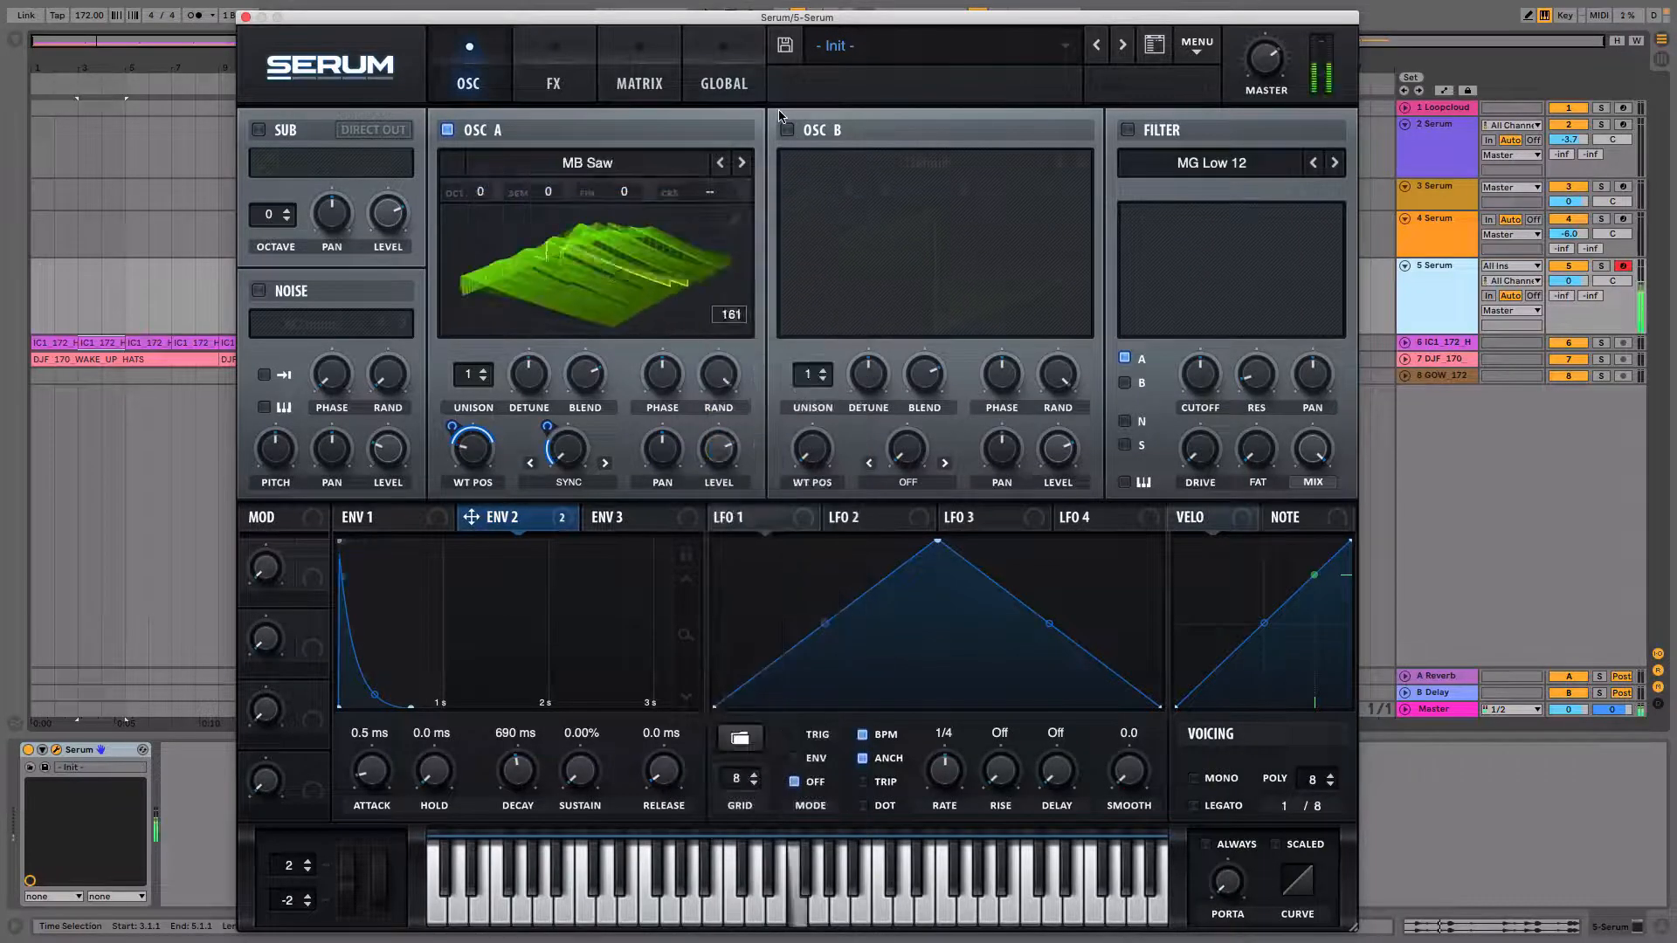
click(624, 164)
mouse_move(611, 198)
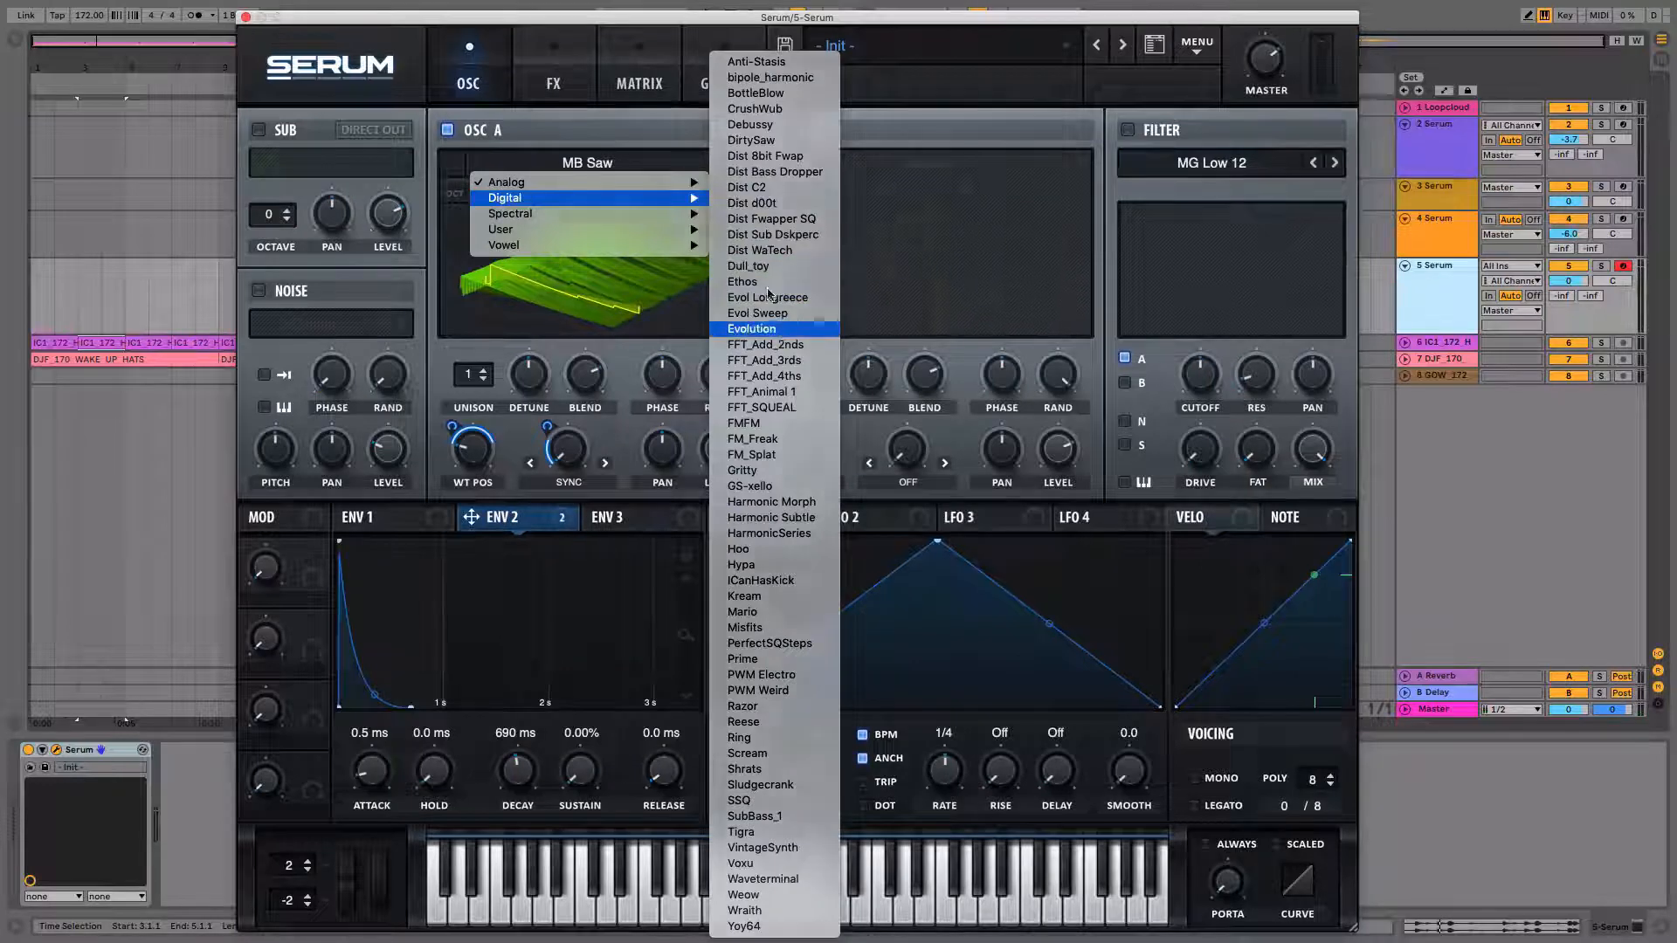
click(784, 330)
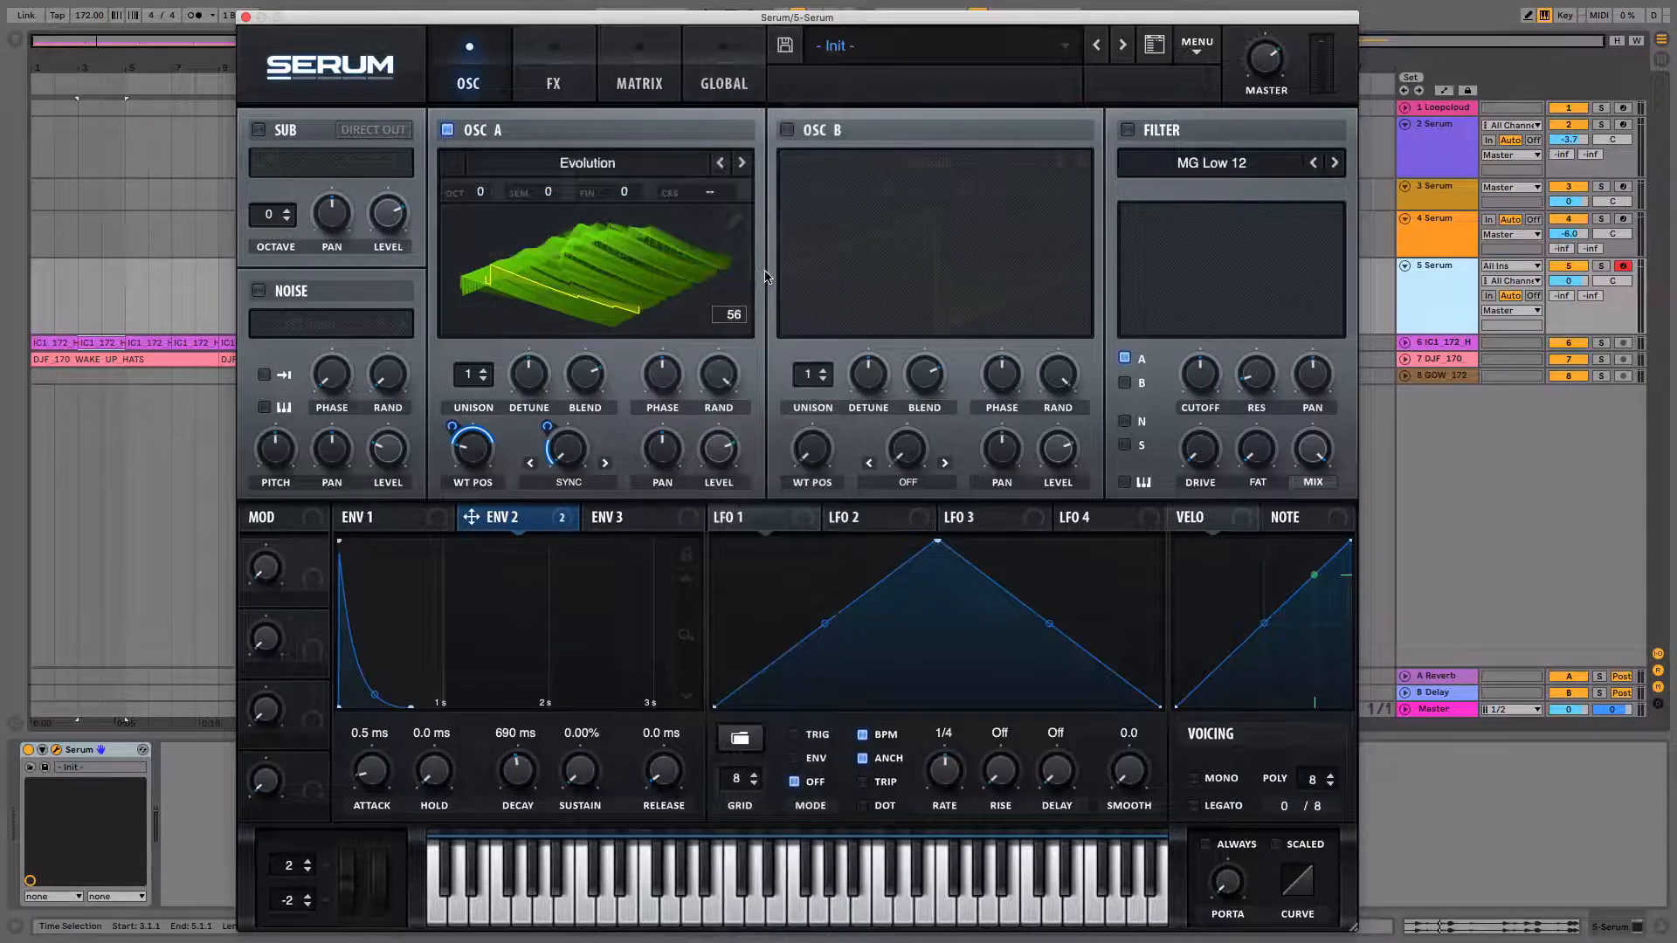
Enable the filter and modulate its cutoff with Env 2, checking the new routing in the modulation matrix.
click(1152, 138)
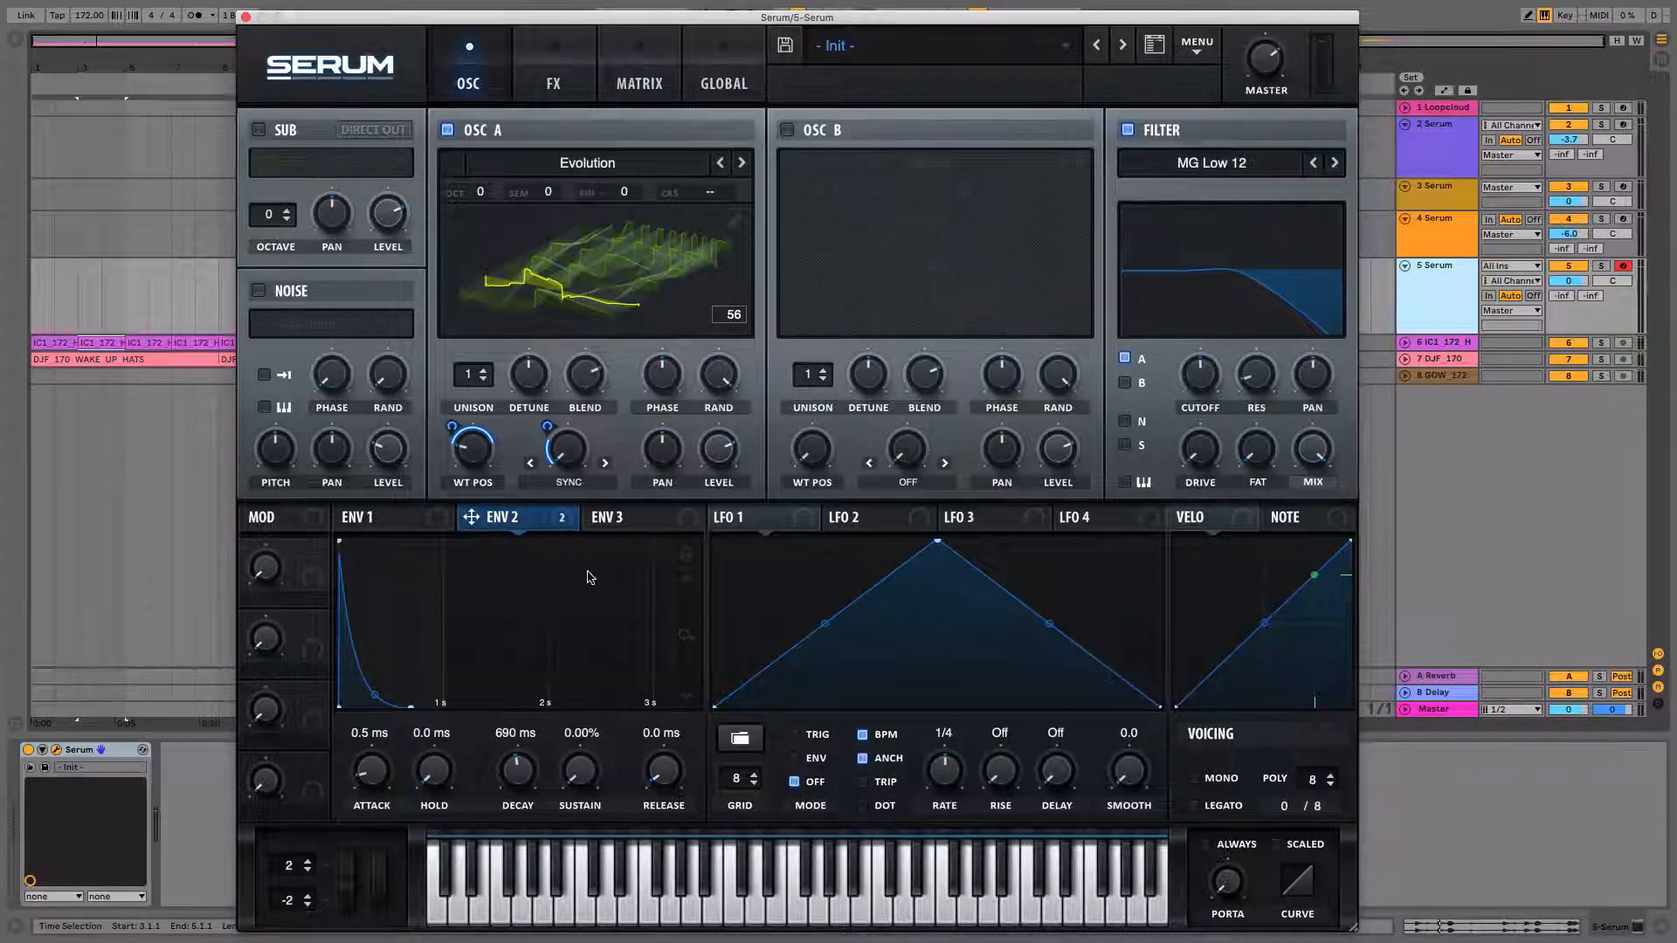
drag(471, 517, 1200, 376)
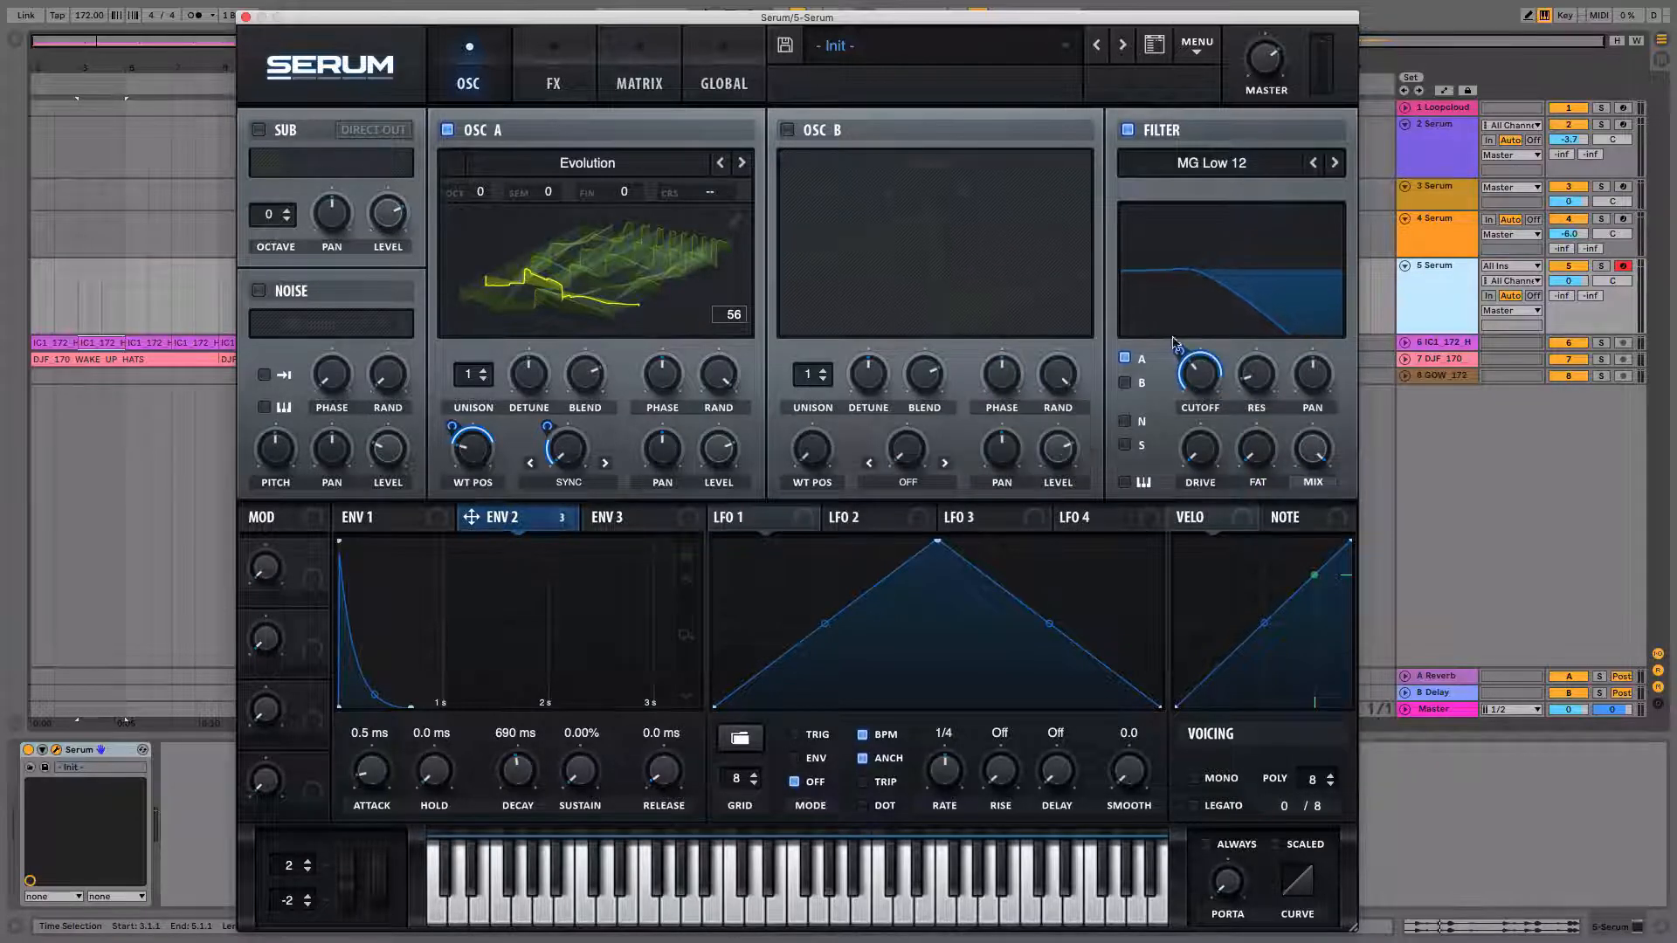
click(615, 85)
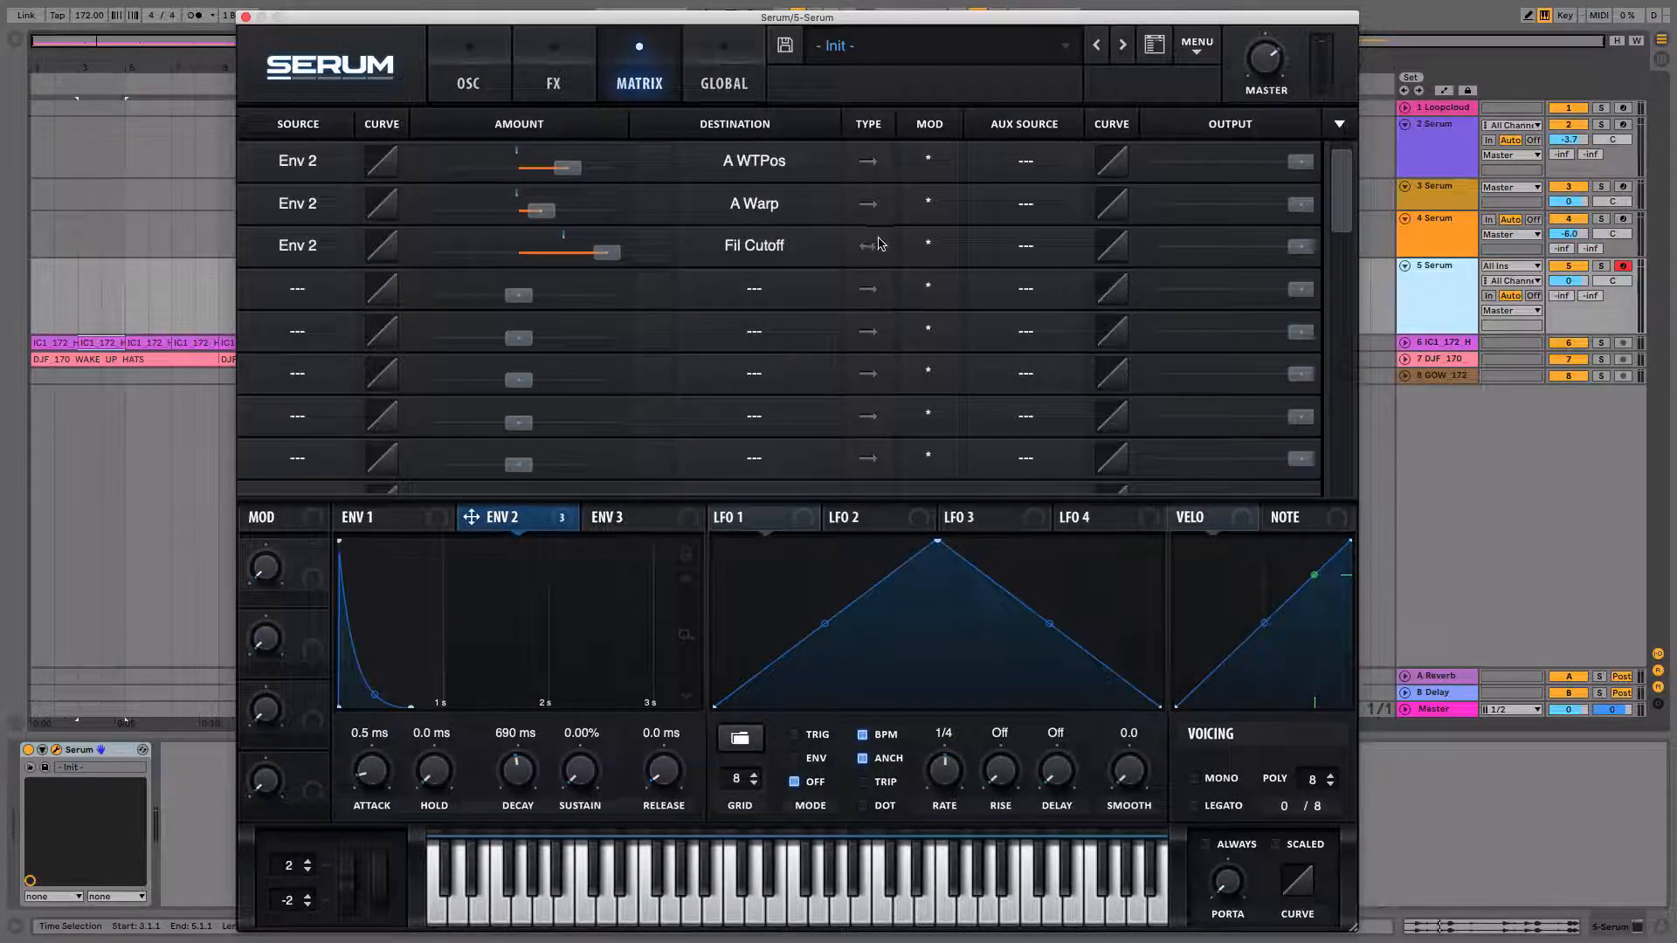
click(486, 85)
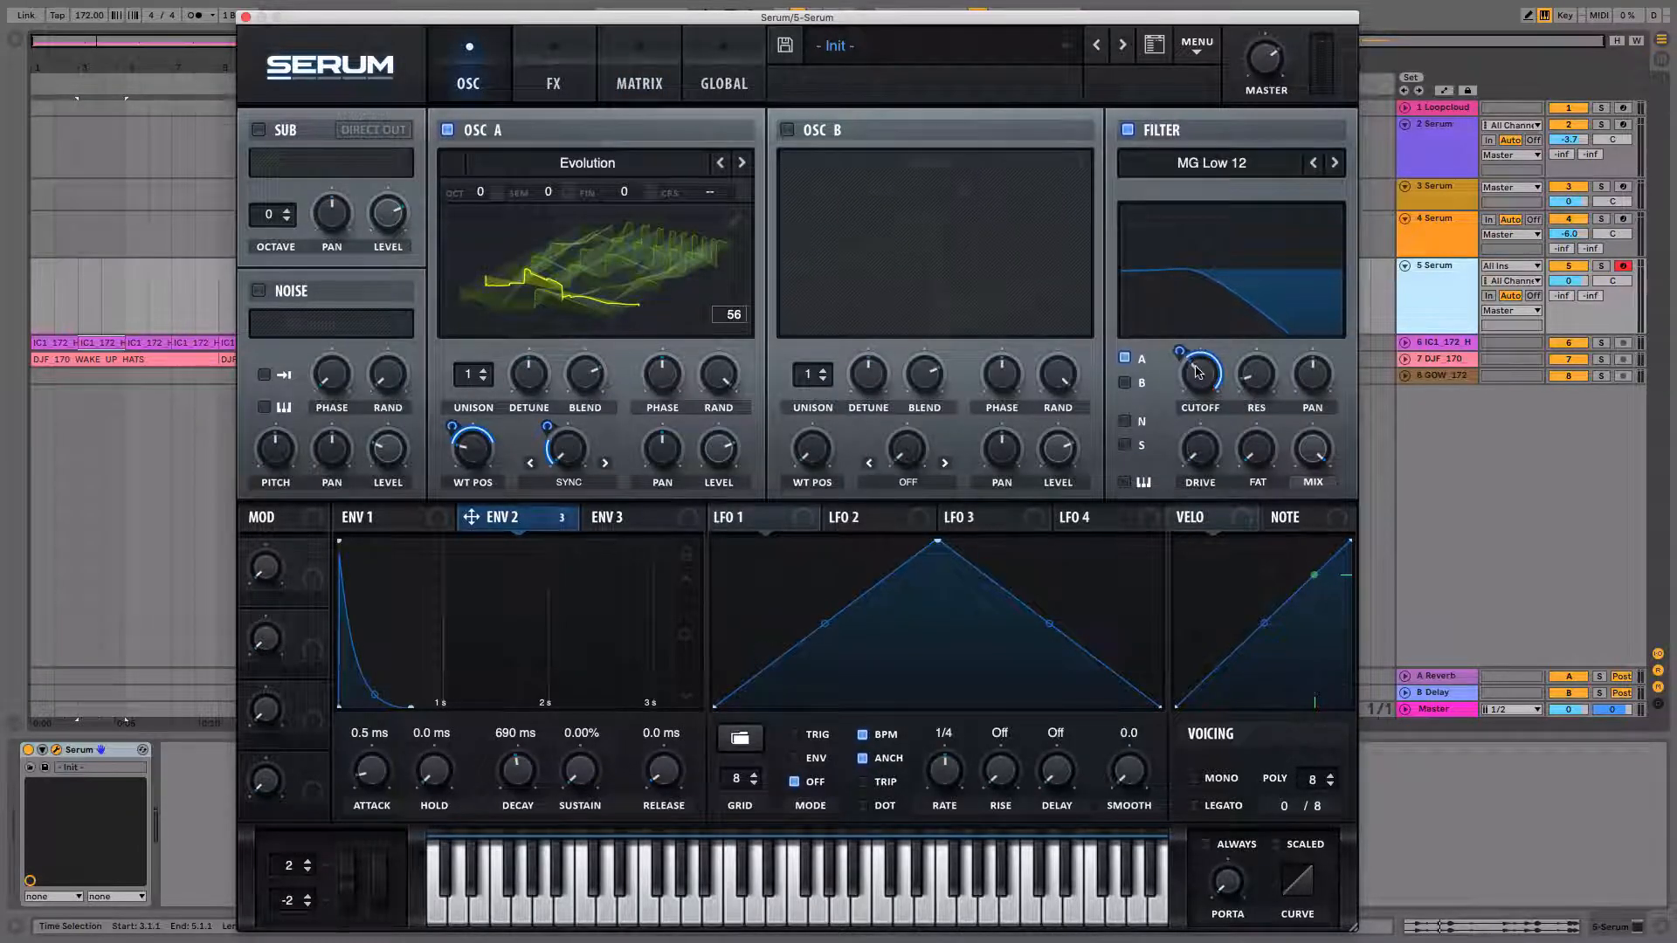
Nudge the filter cutoff and raise the filter's resonance and drive.
mouse_move(1196, 372)
mouse_down()
mouse_move(1208, 389)
mouse_move(1209, 367)
mouse_move(1180, 360)
mouse_move(1179, 377)
mouse_move(1180, 344)
mouse_move(1193, 378)
mouse_up()
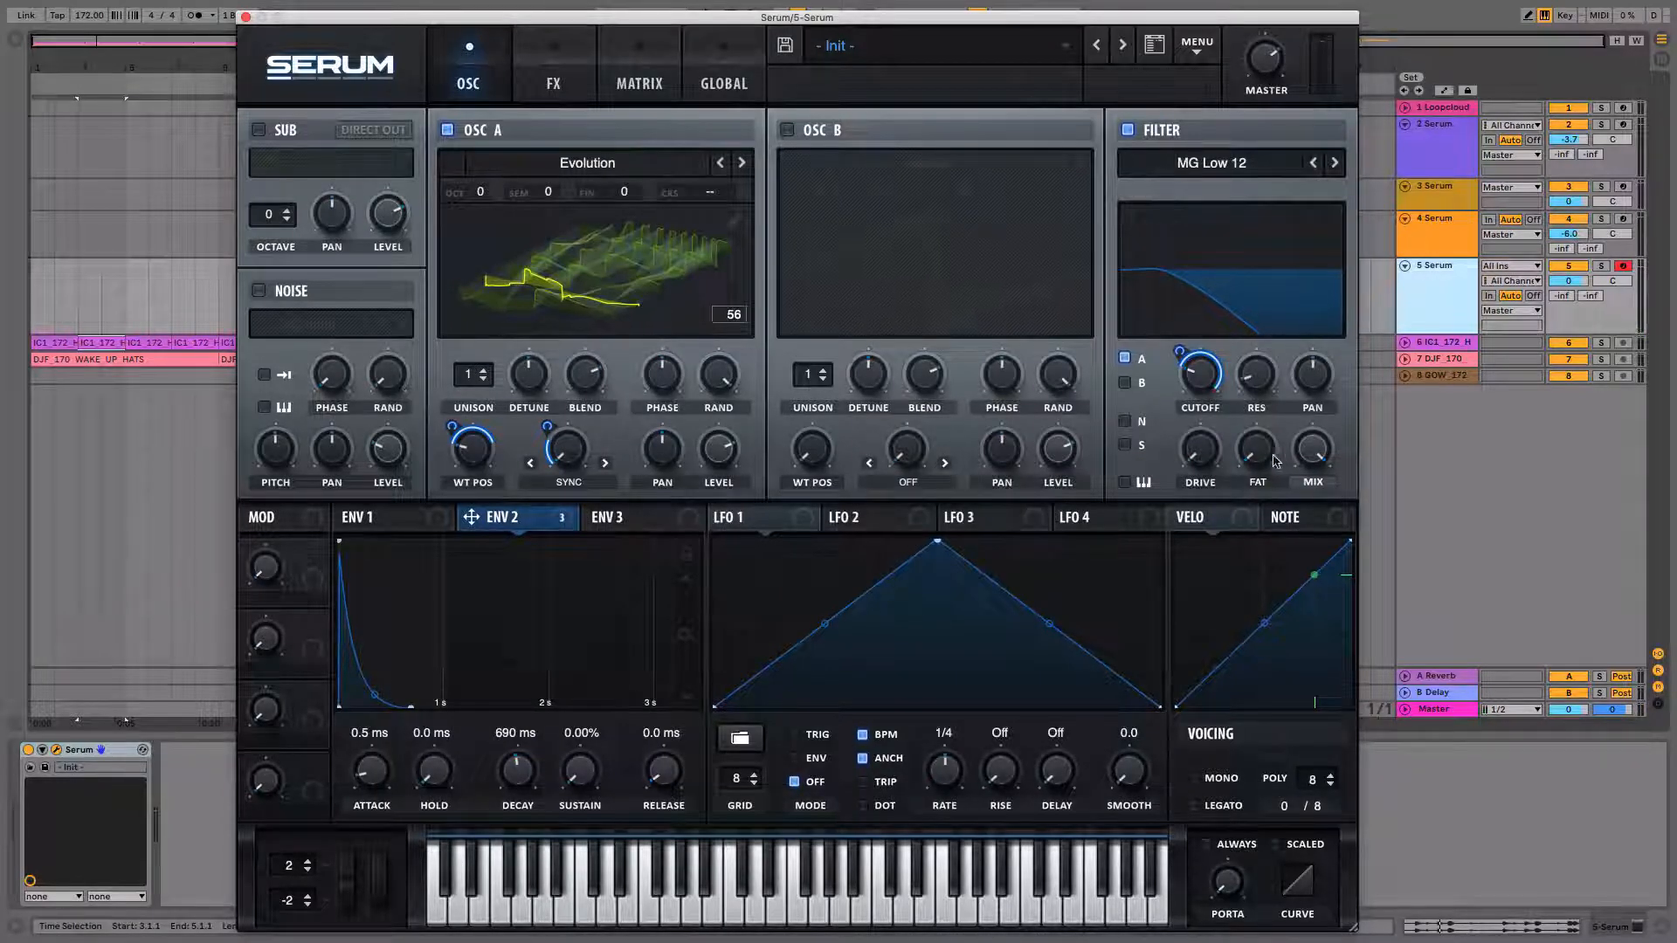
drag(1255, 376, 1246, 354)
drag(1199, 446, 1195, 402)
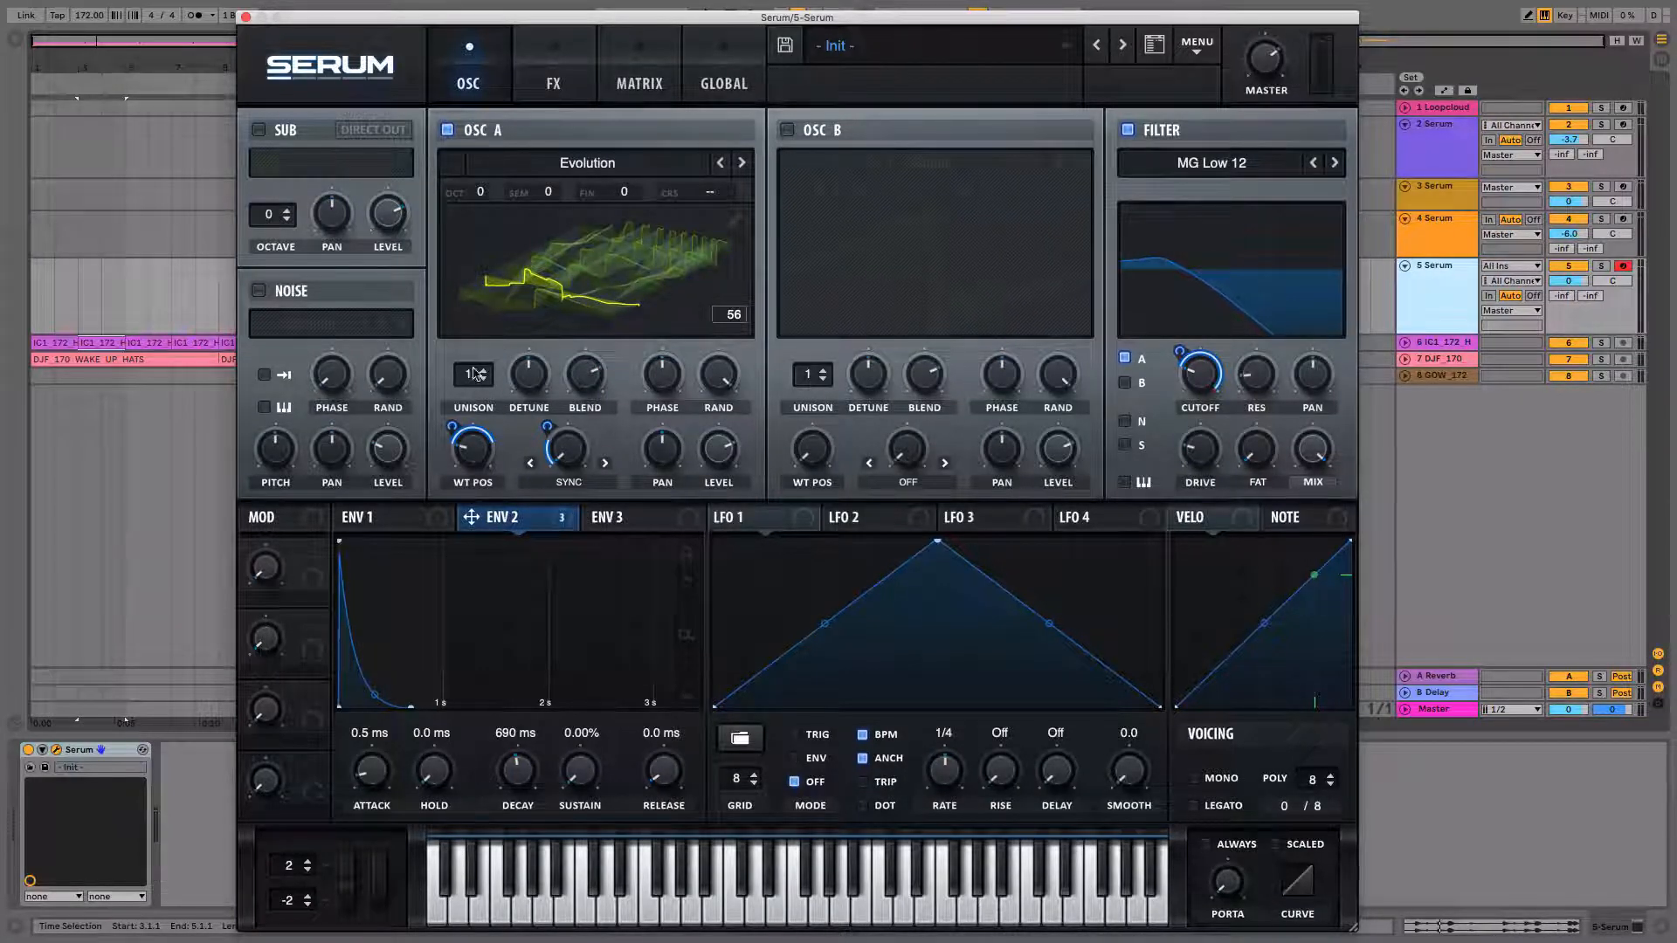
Set OSC A's unison voice count to 8.
drag(475, 374, 477, 229)
drag(487, 169, 490, 158)
drag(468, 376, 466, 438)
drag(467, 374, 474, 206)
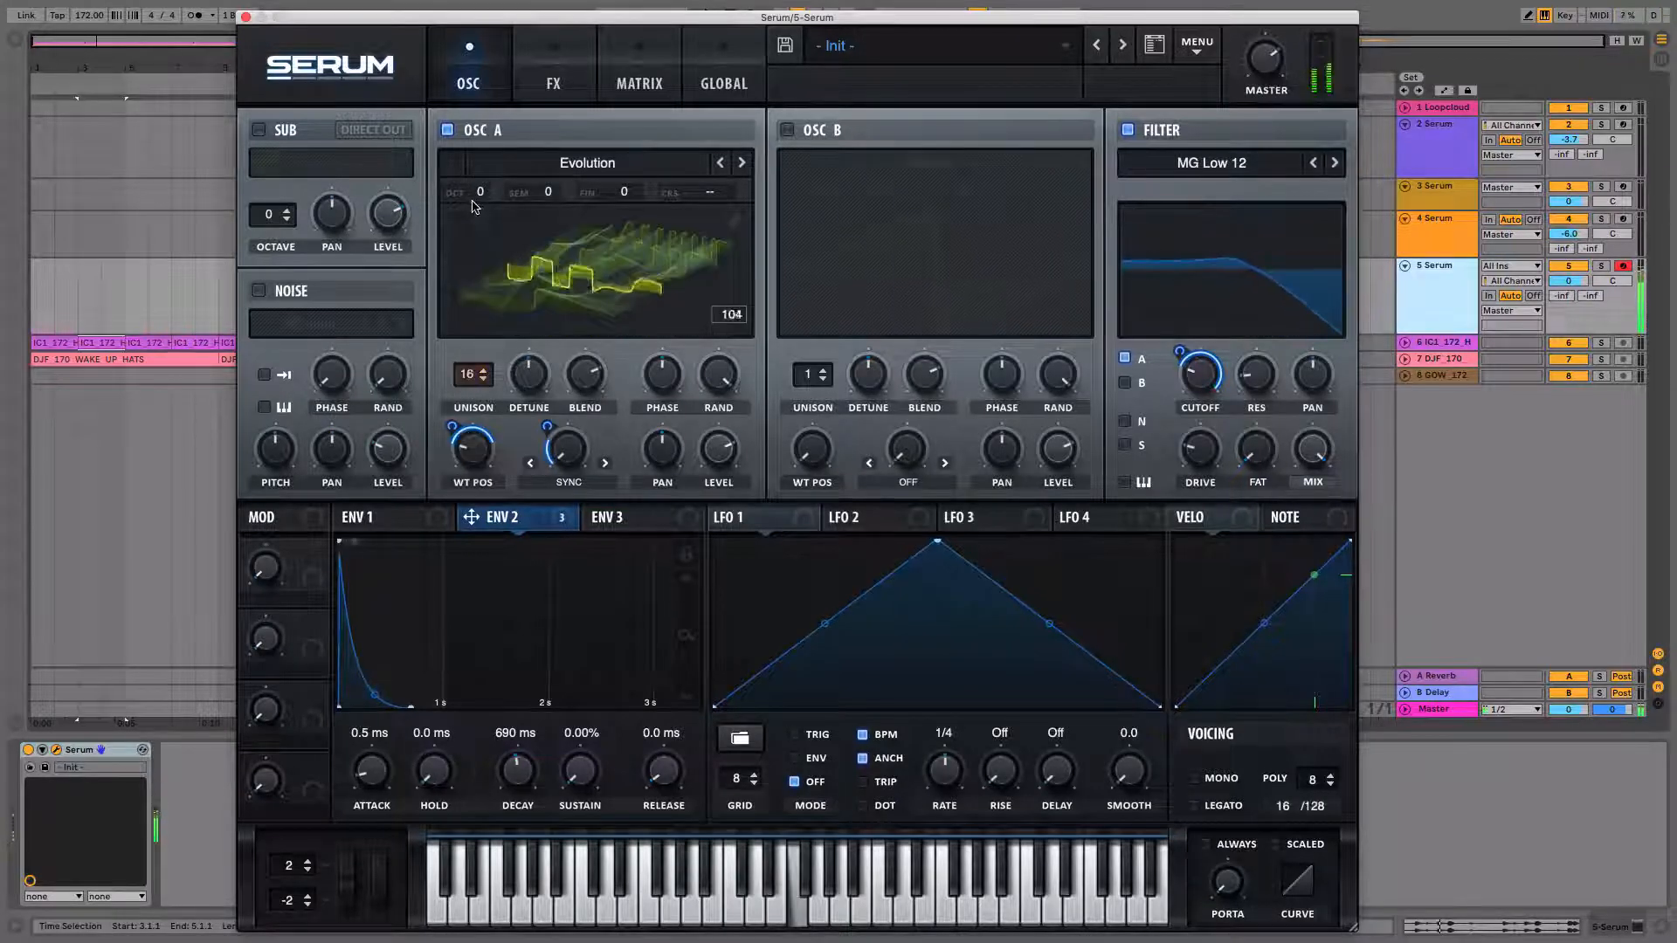
drag(467, 376, 471, 412)
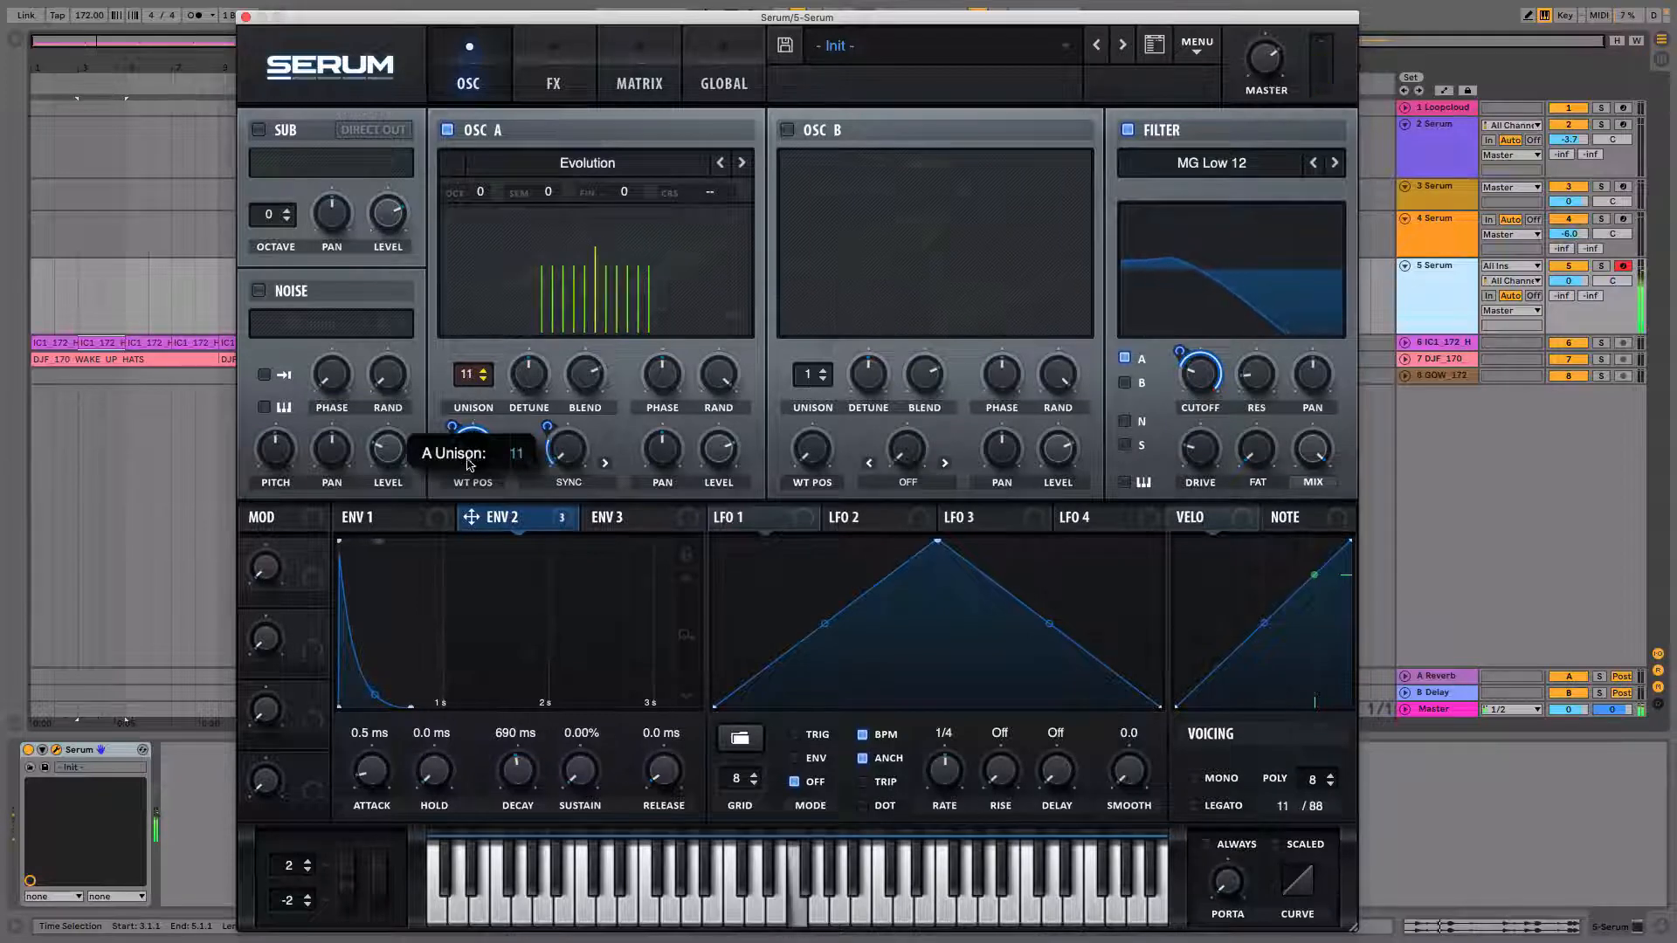
drag(467, 498, 463, 524)
drag(469, 377, 470, 373)
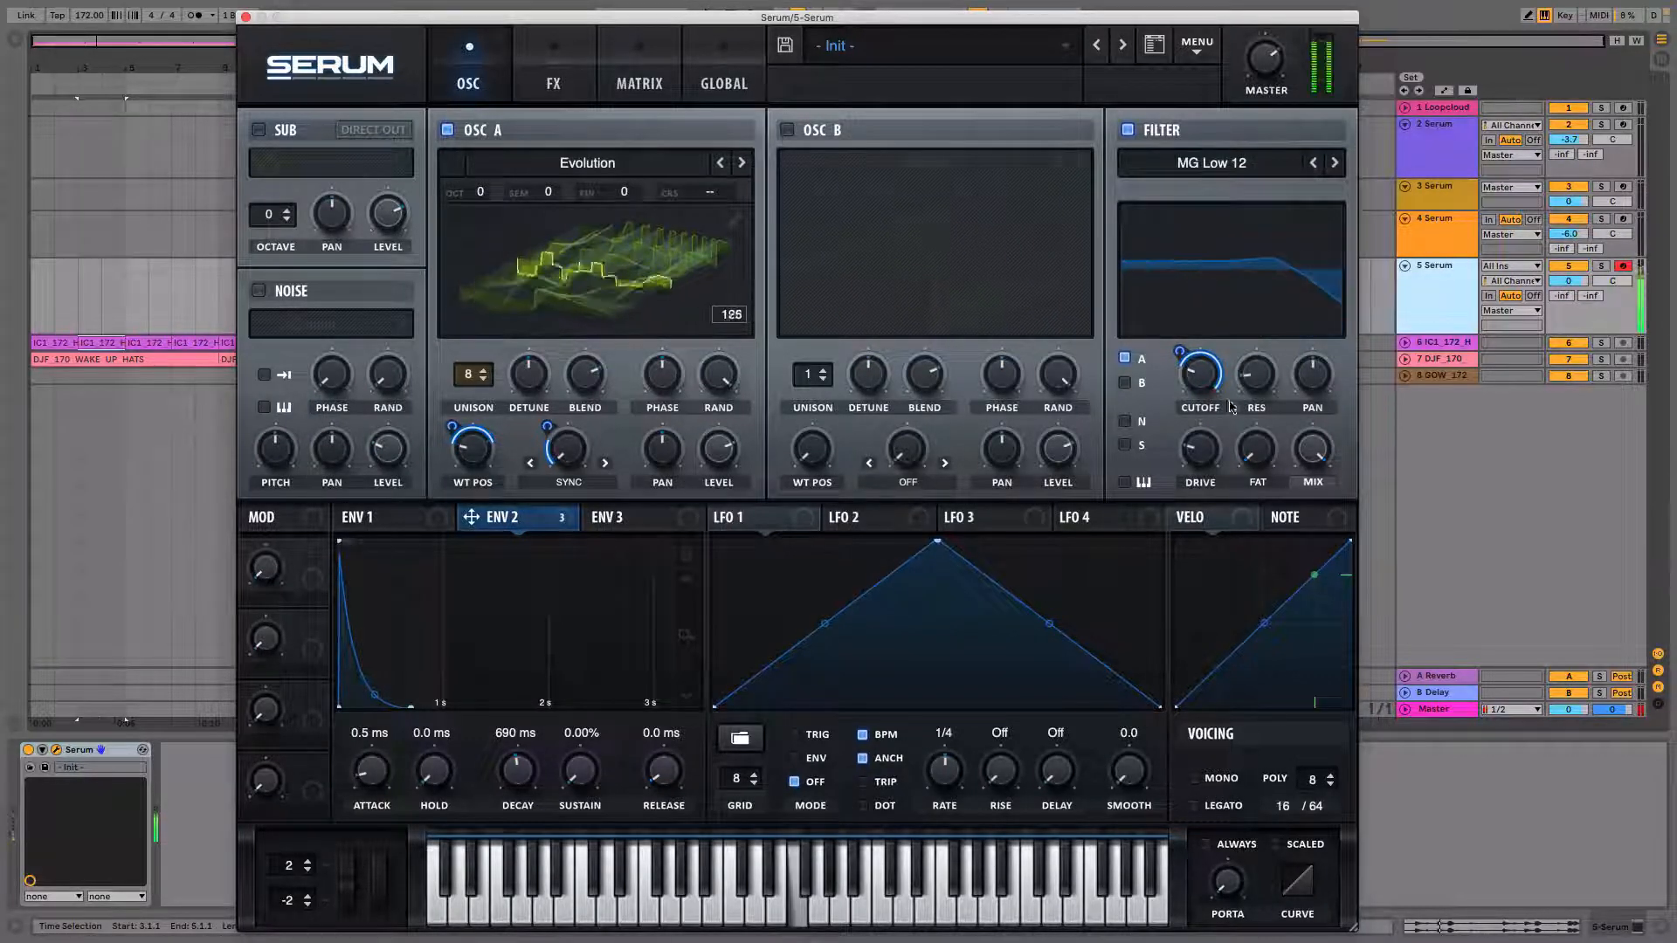
Fine-tune the filter cutoff, lowering it slightly.
mouse_move(1199, 389)
mouse_move(1199, 388)
mouse_down()
mouse_move(1172, 267)
mouse_move(1173, 376)
mouse_up()
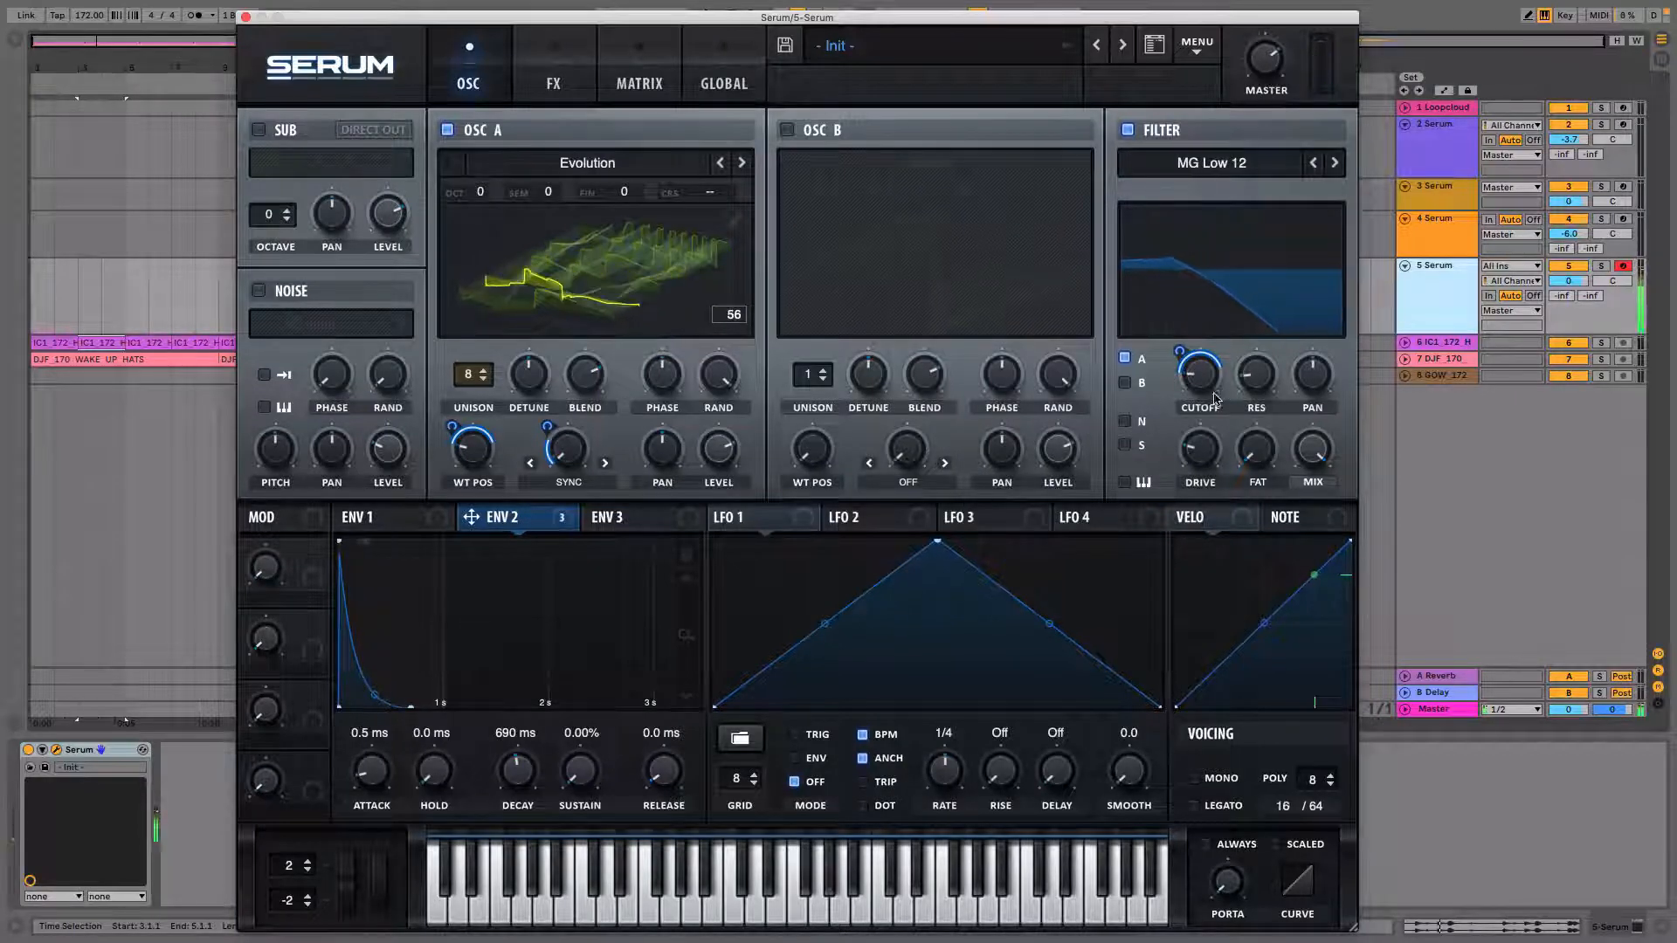
mouse_move(1192, 392)
drag(1192, 392, 1188, 366)
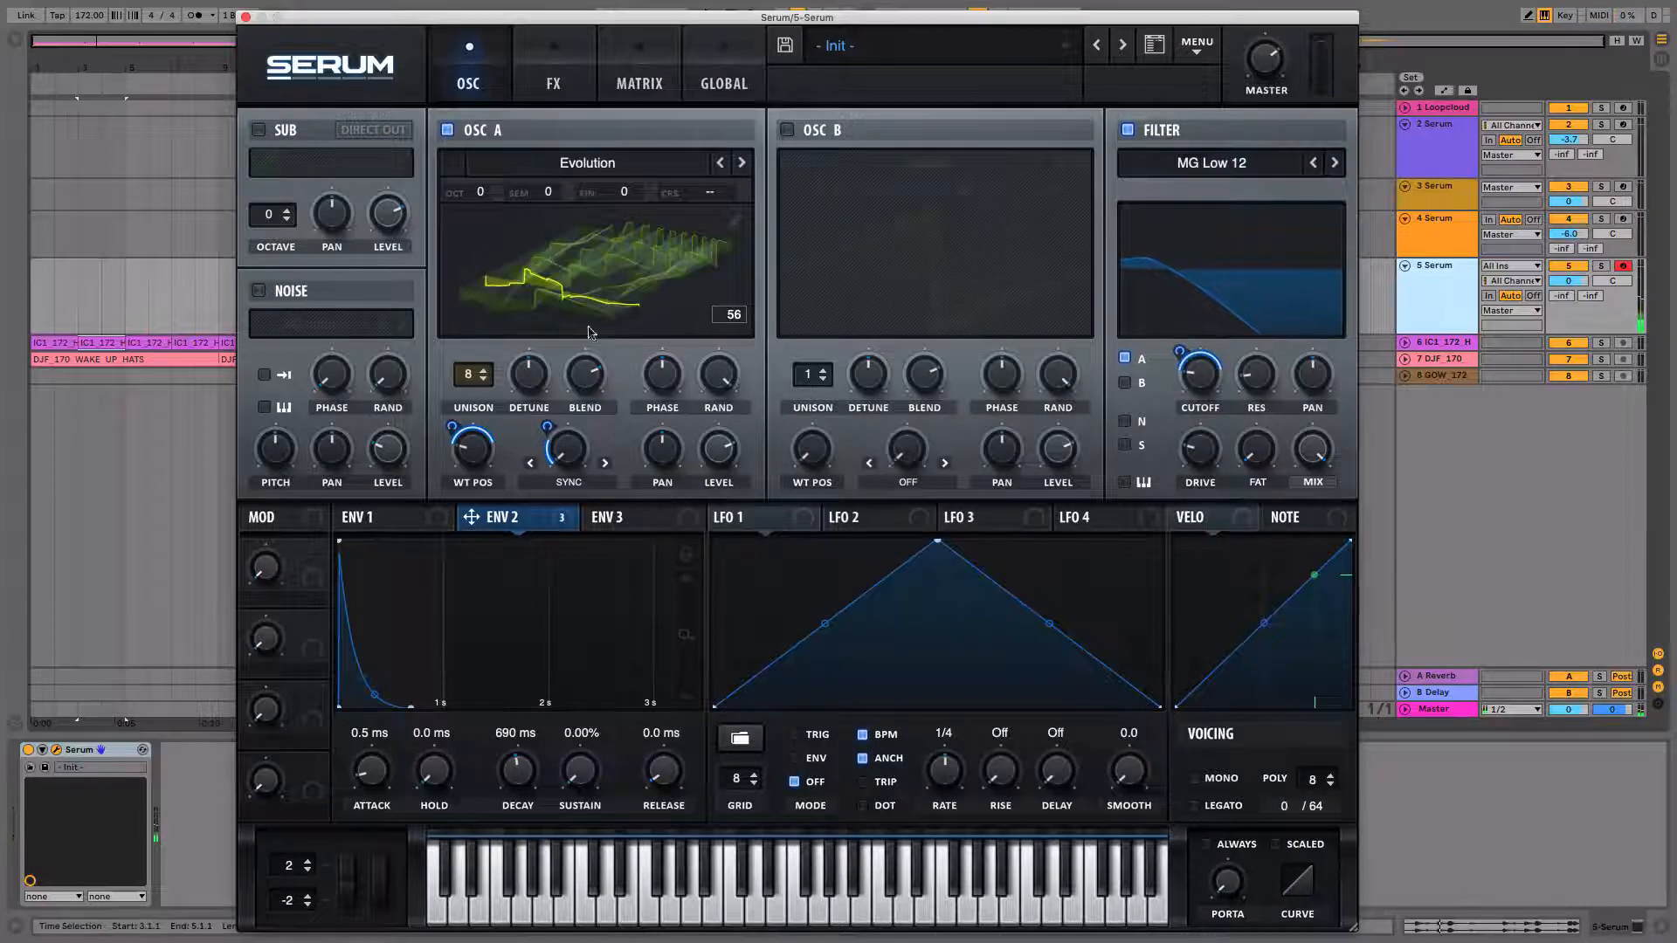
click(1201, 378)
drag(1201, 378, 1201, 375)
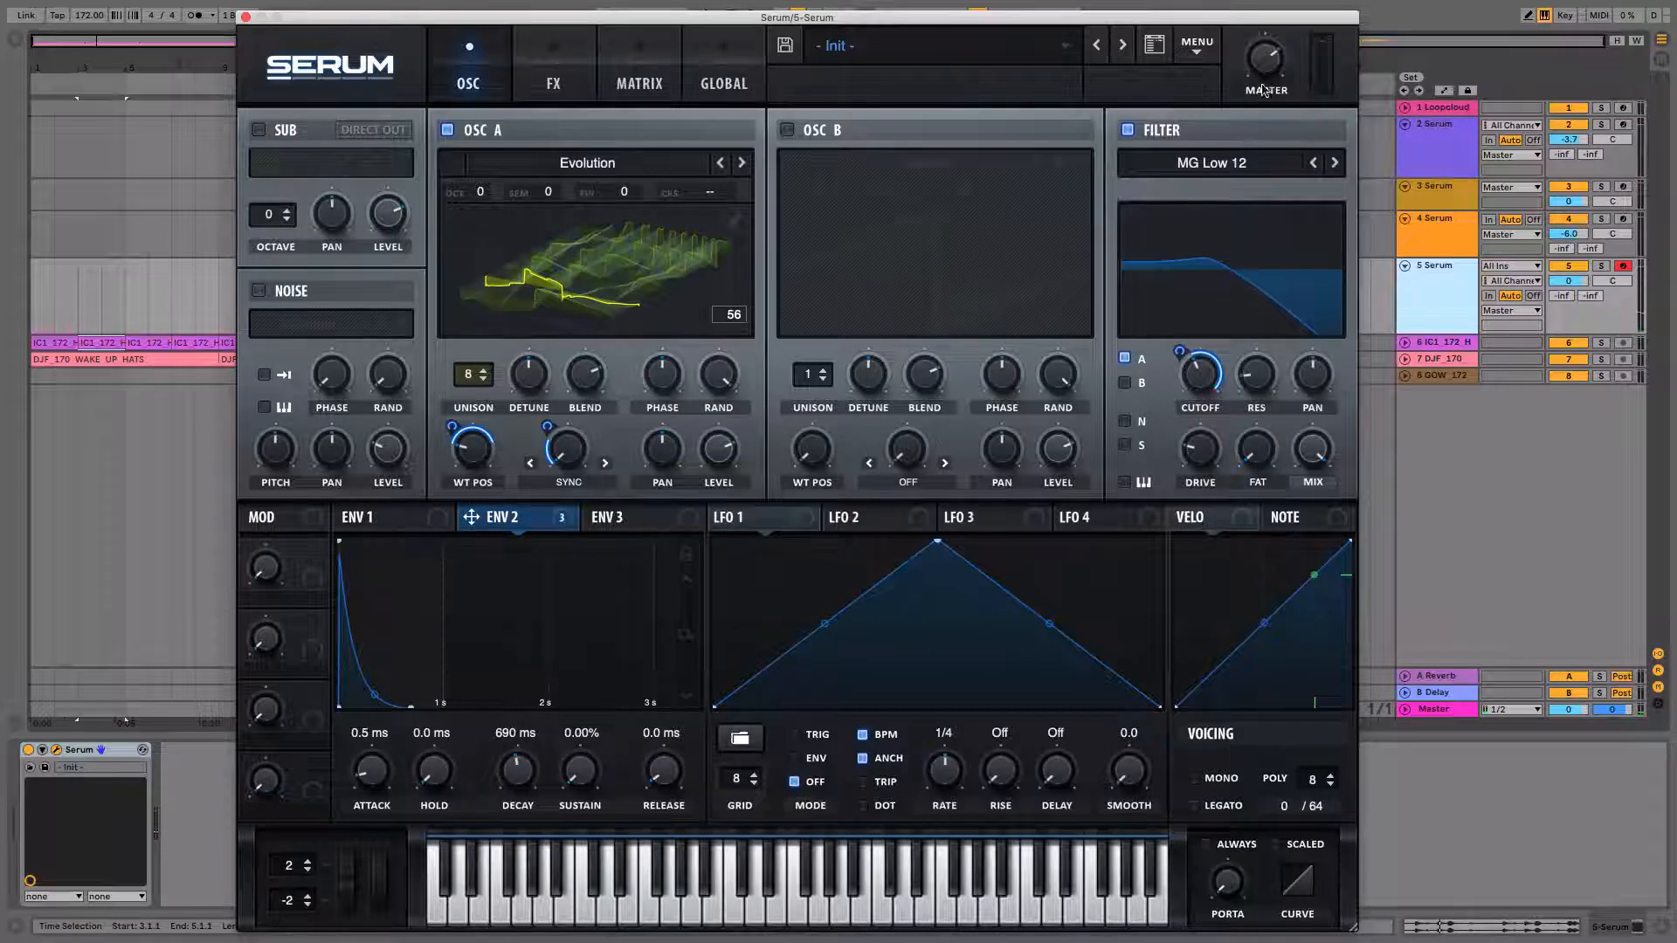
Enable the Reverb effect in the FX rack and increase its size.
click(552, 80)
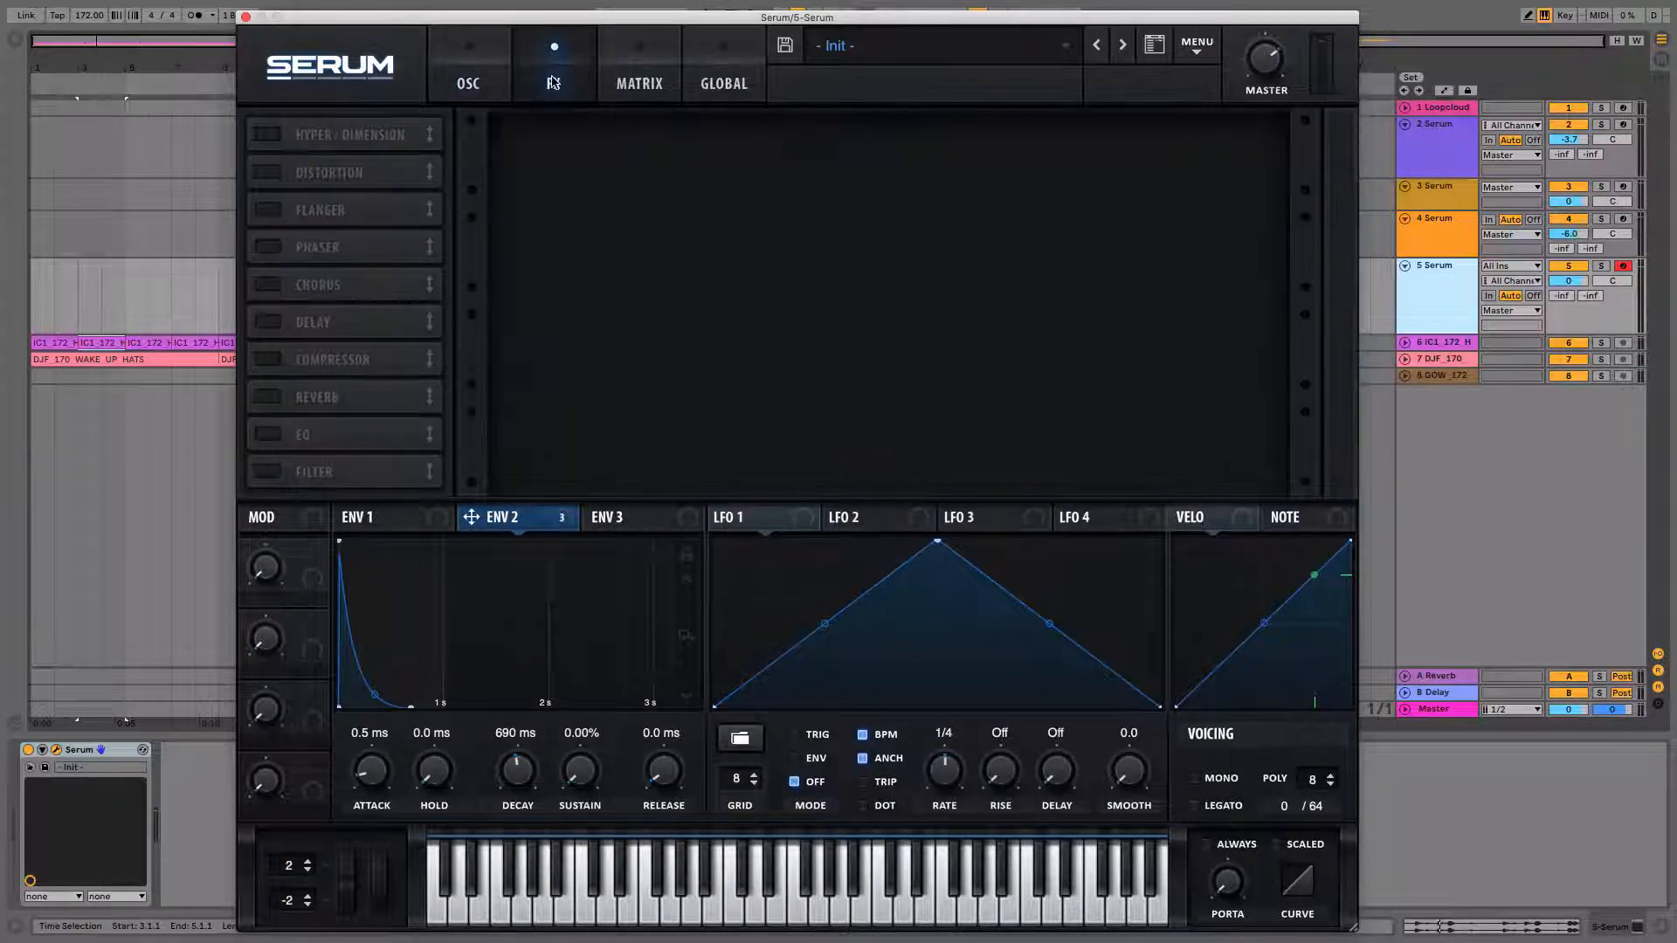
click(268, 398)
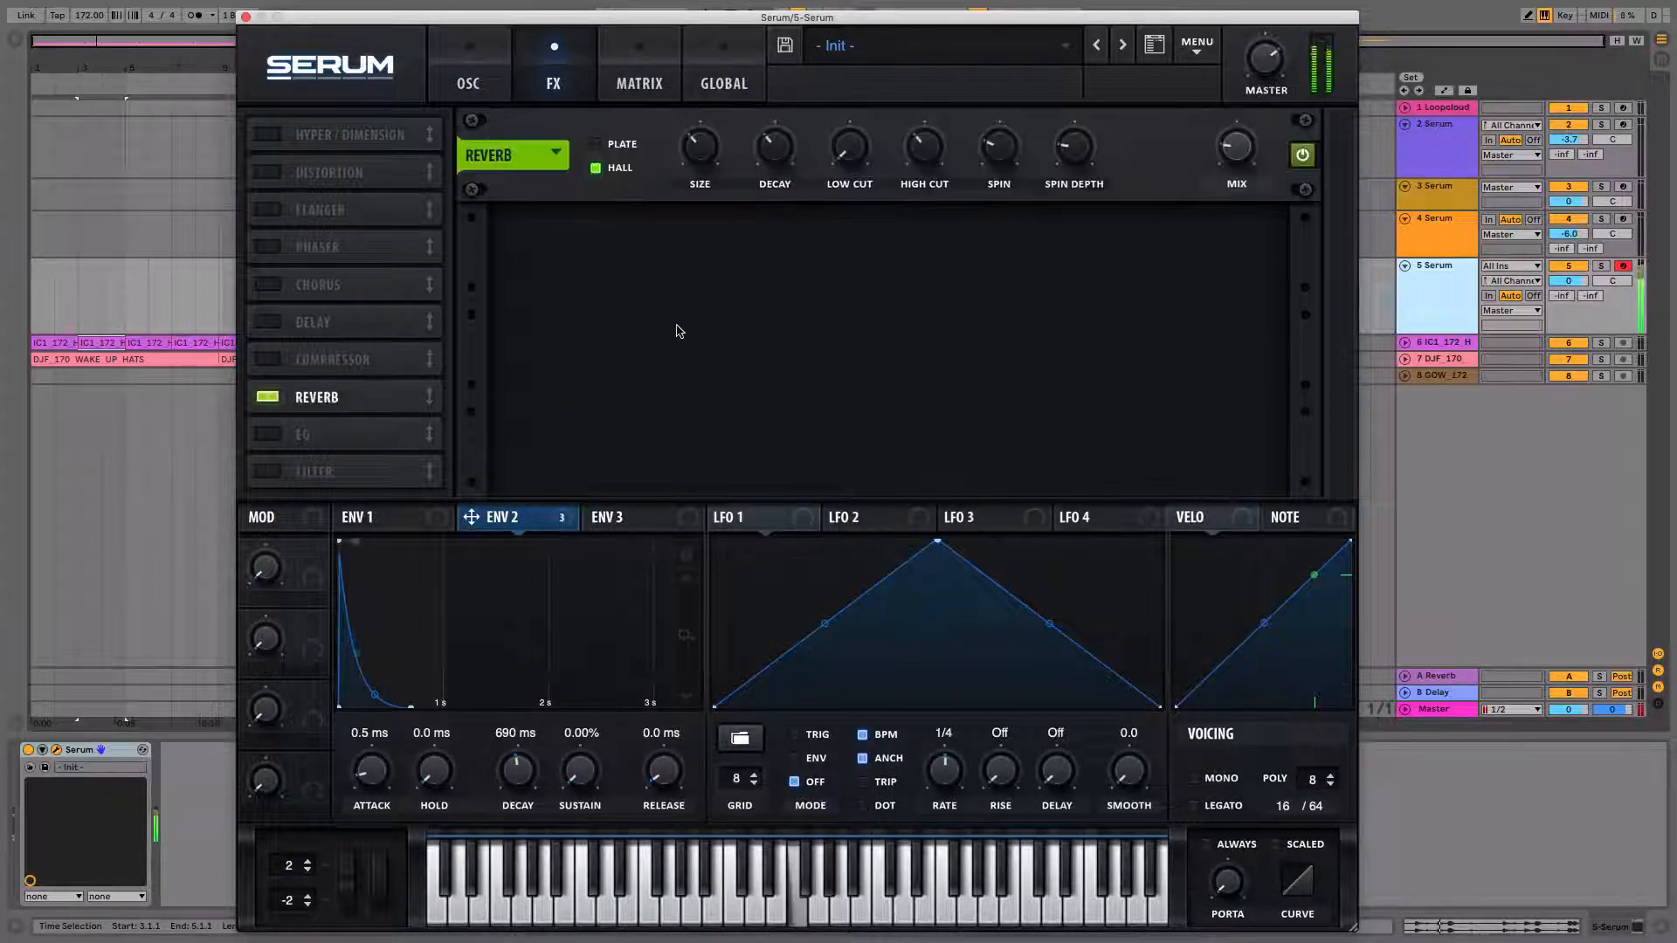
mouse_move(709, 141)
drag(709, 140, 772, 143)
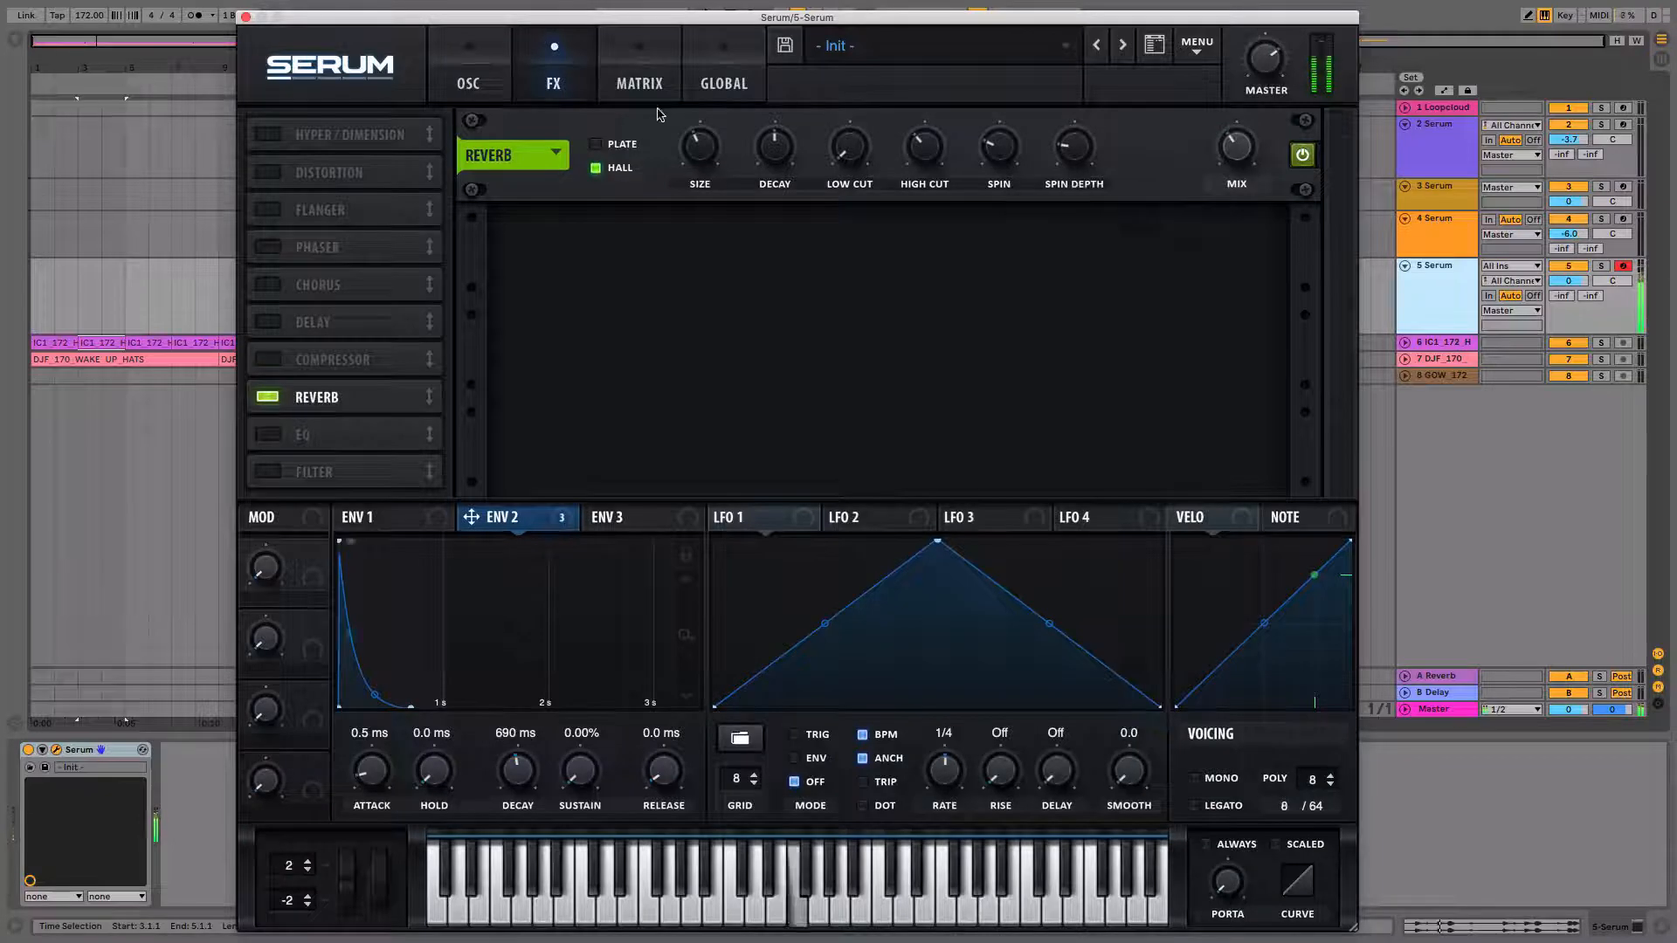
Raise the reverb decay and slightly lower the reverb mix.
click(453, 75)
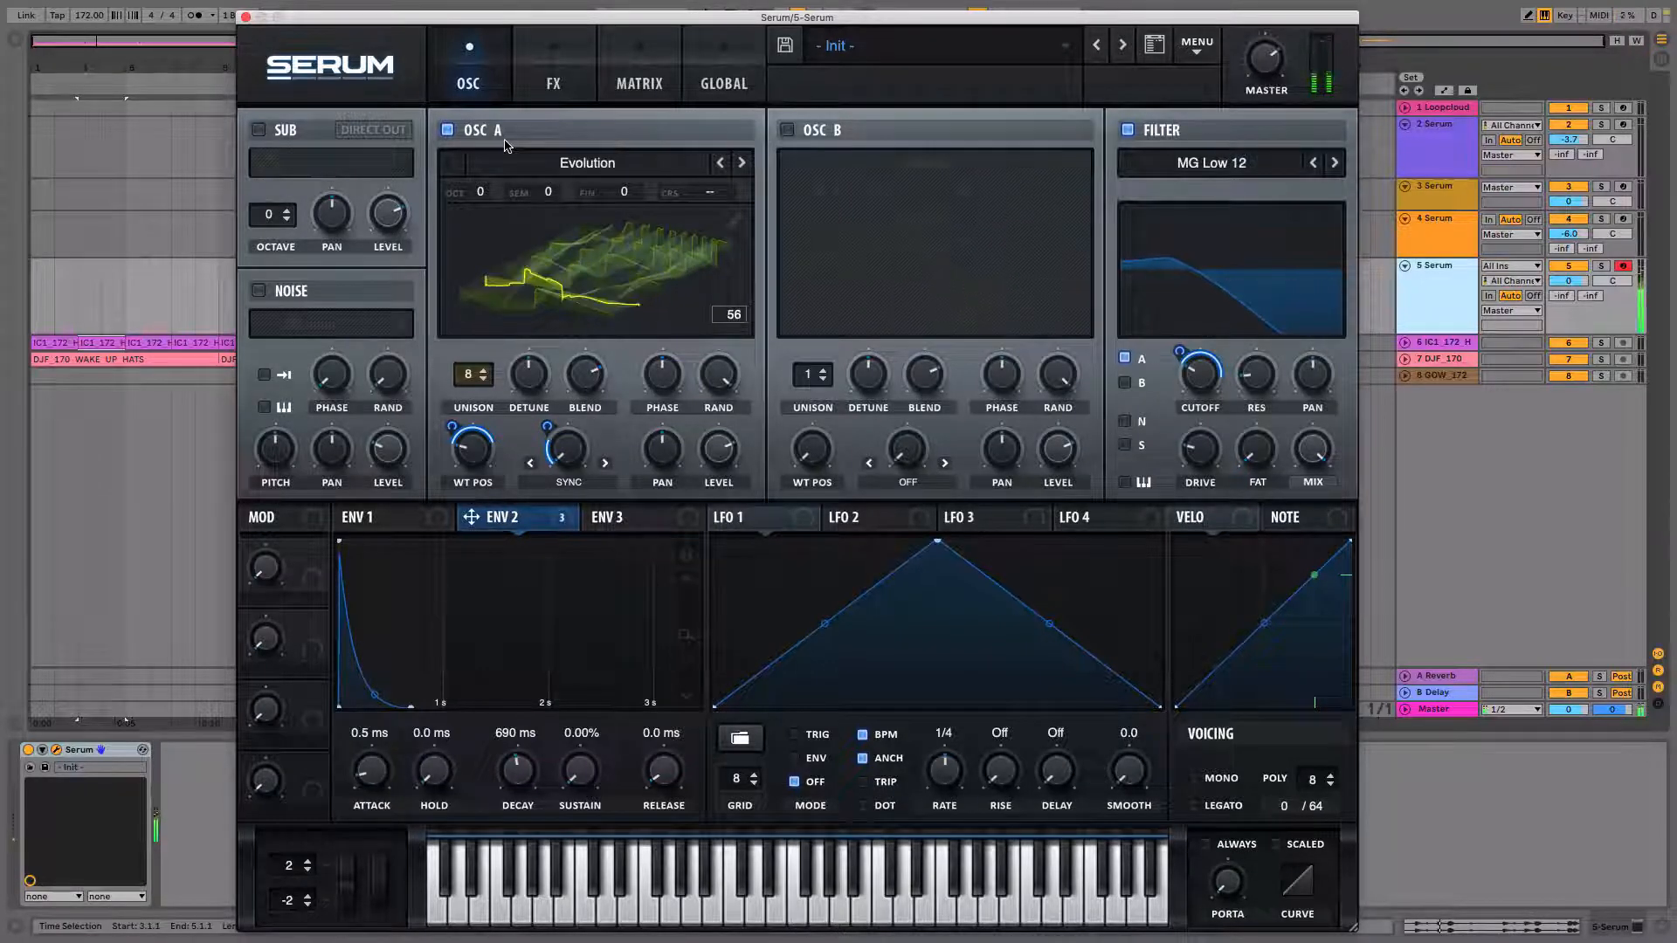
click(553, 82)
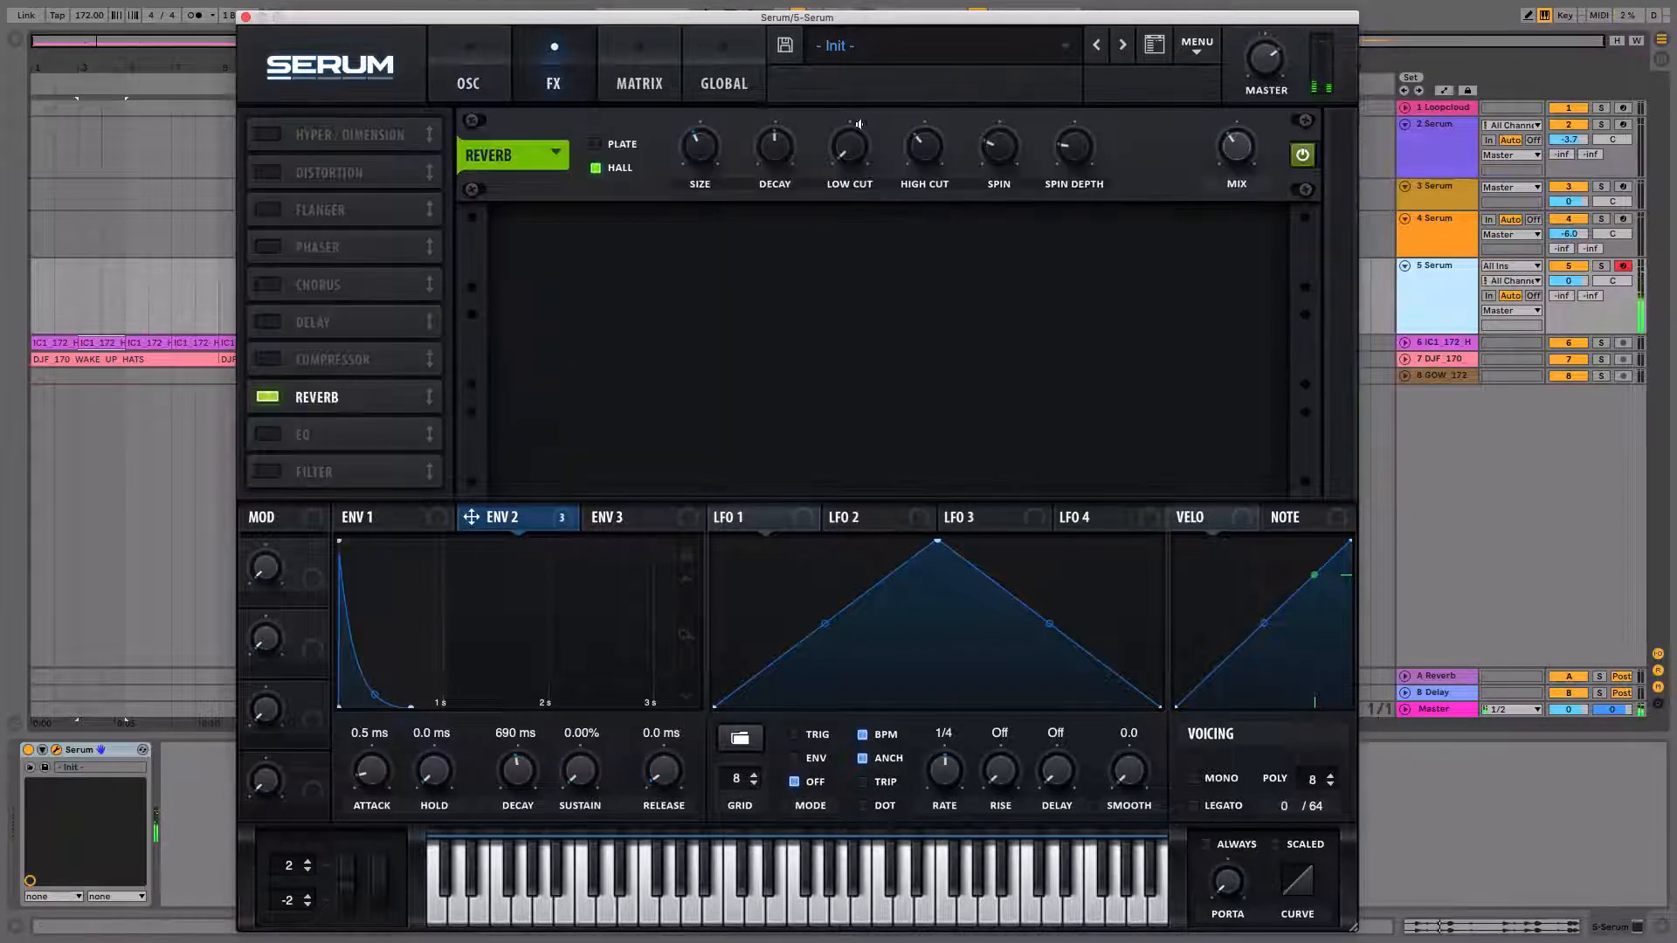
mouse_move(783, 146)
scroll(934, 148, up, 4)
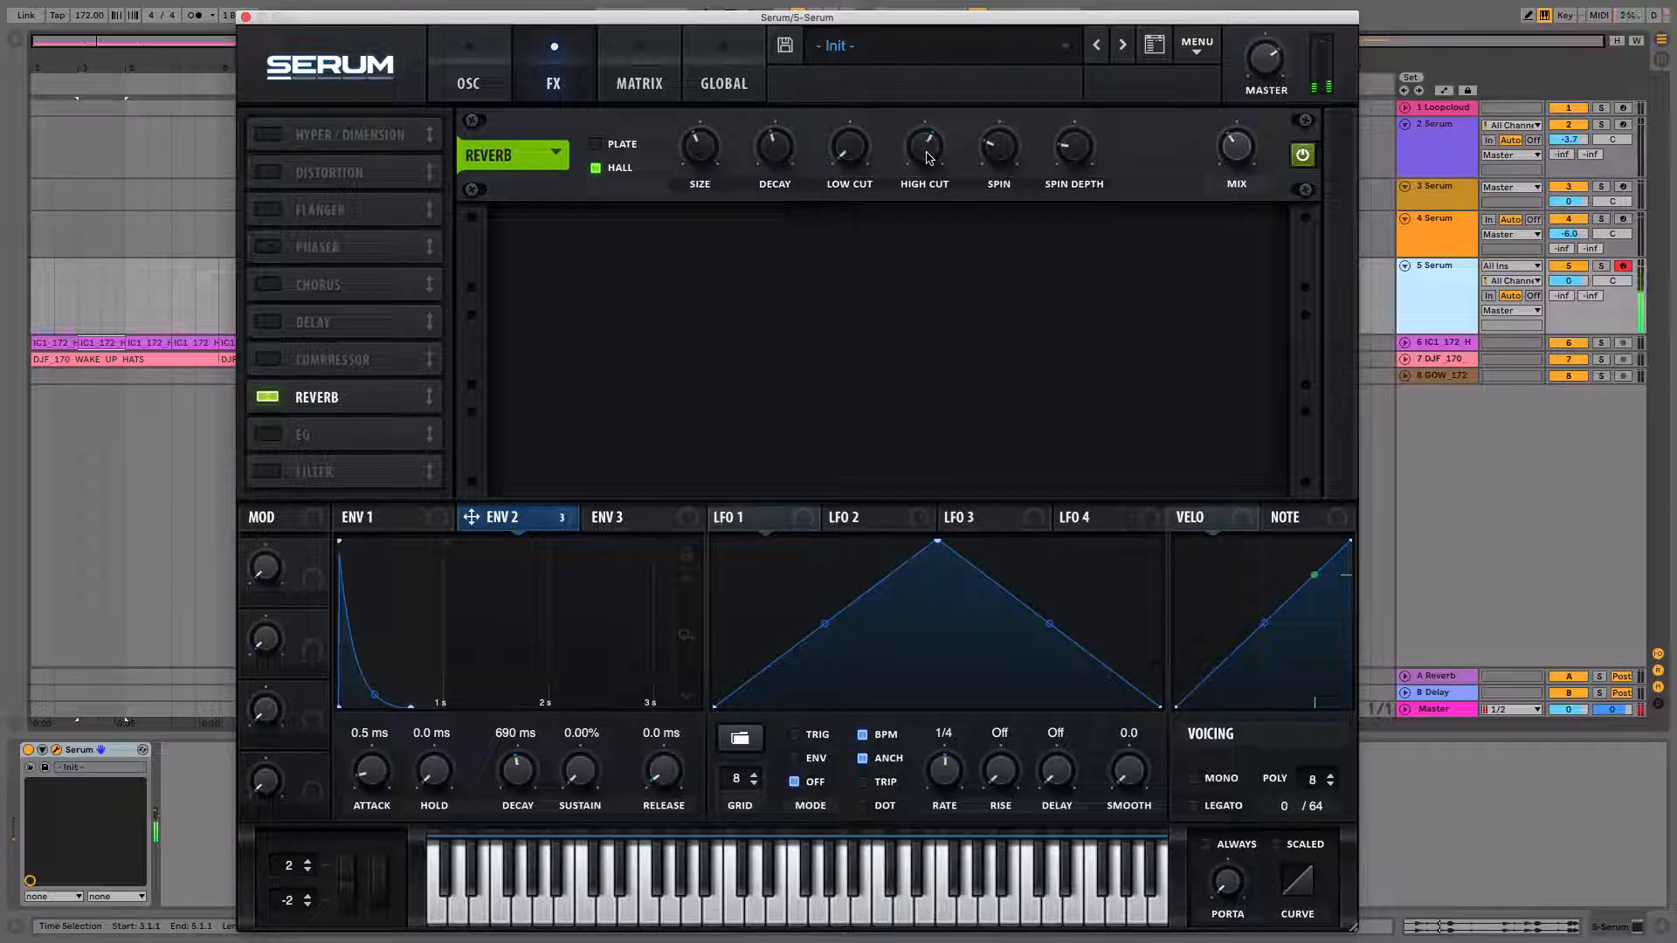
mouse_move(1245, 144)
mouse_down()
mouse_move(1246, 168)
mouse_move(1238, 123)
mouse_move(1237, 148)
mouse_up()
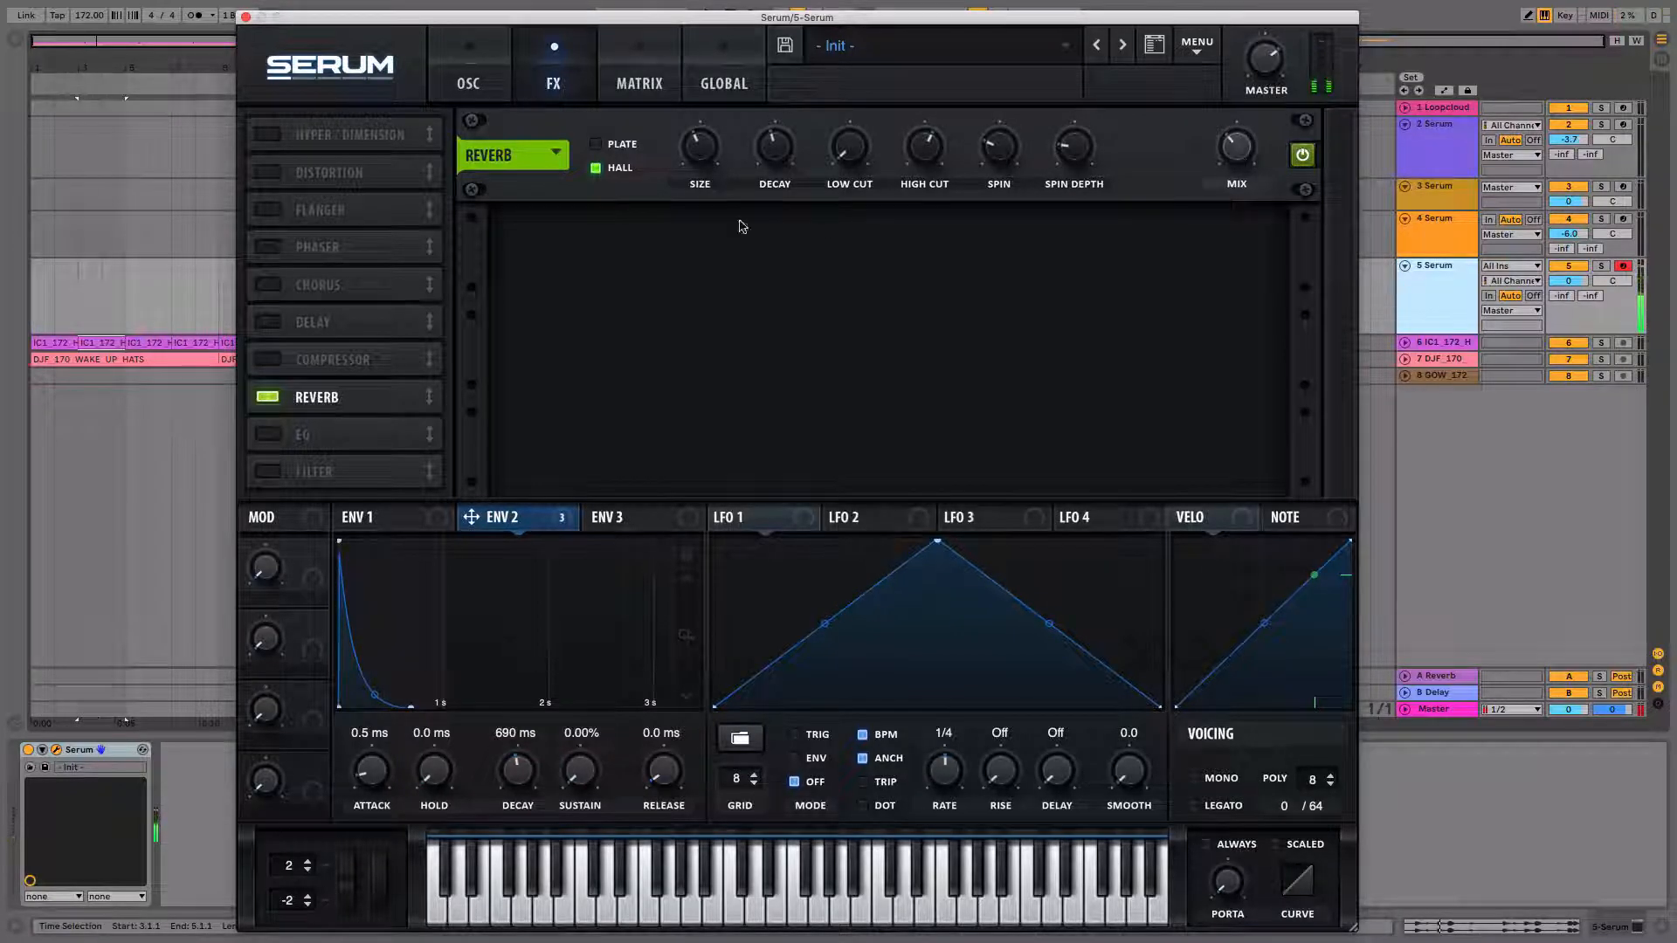
Set OSC A's unison stack to 12 (2x) in the global settings.
click(469, 83)
mouse_move(618, 16)
mouse_down()
mouse_move(689, 6)
mouse_move(609, 24)
mouse_up()
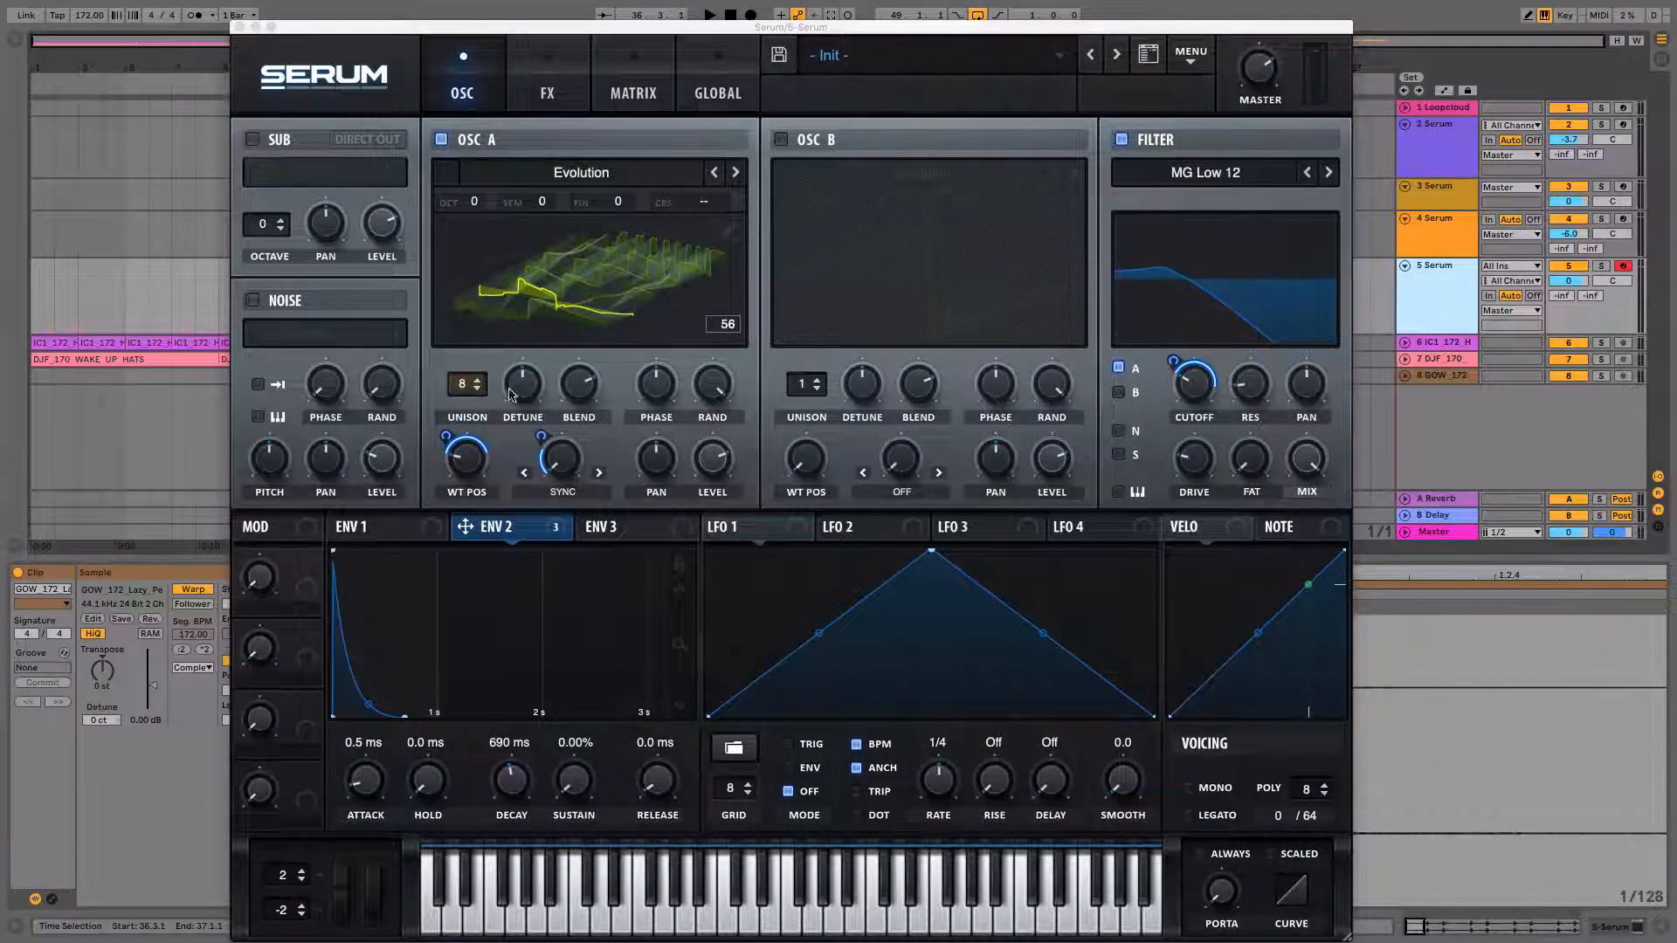
click(699, 91)
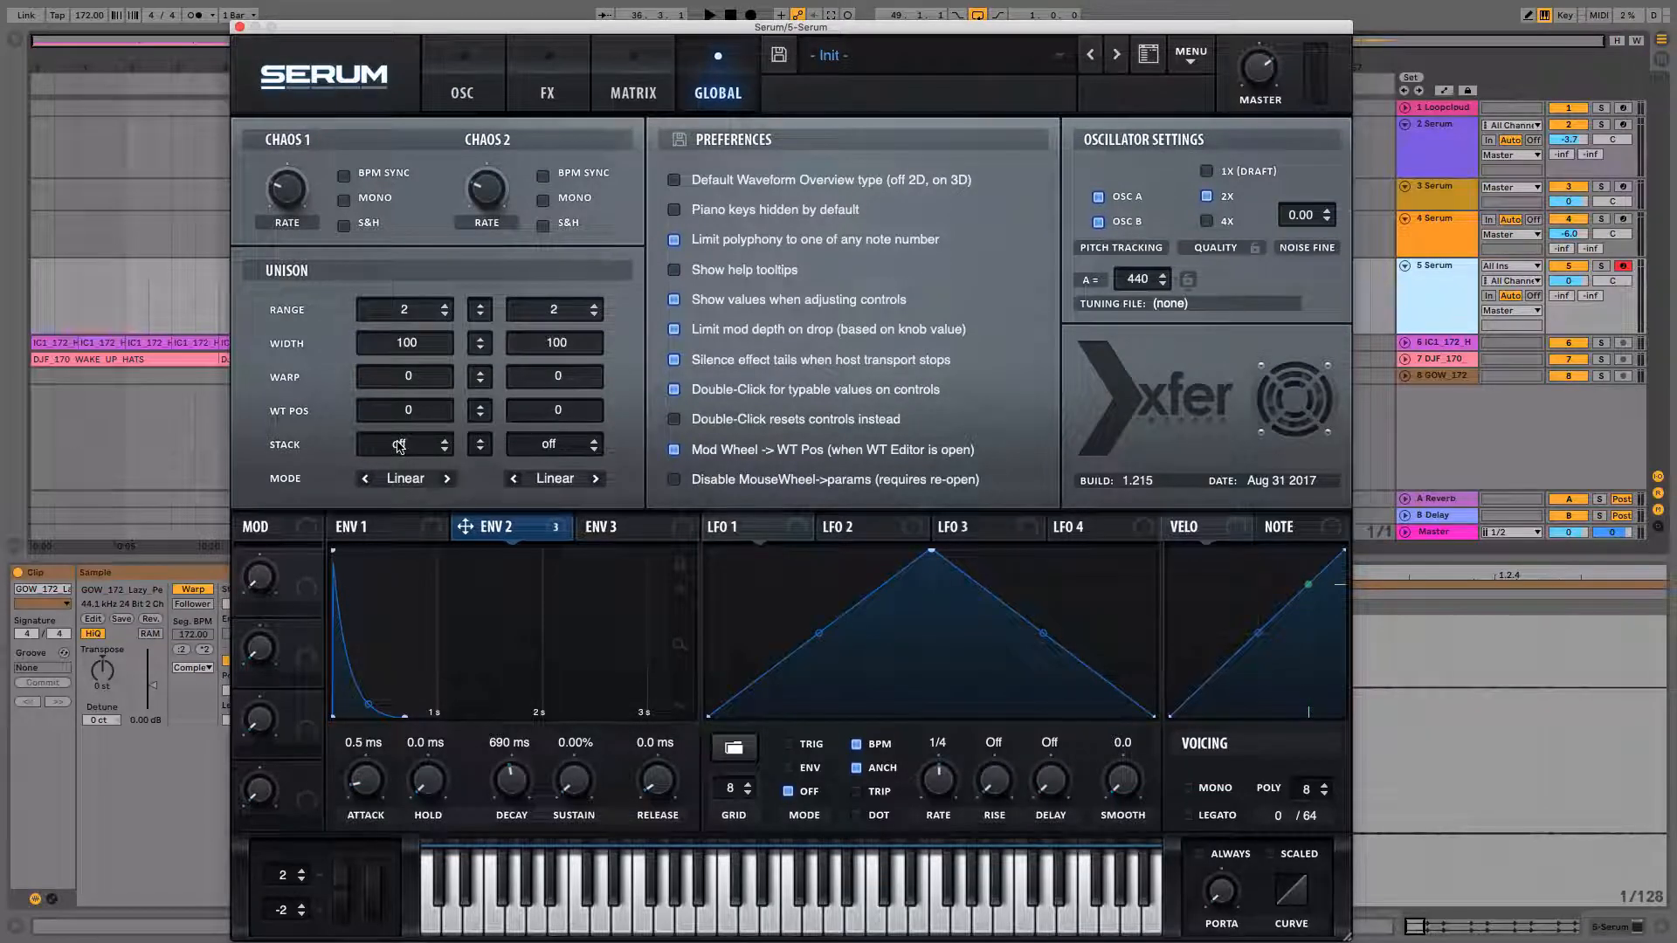
key(a)
drag(399, 446, 407, 375)
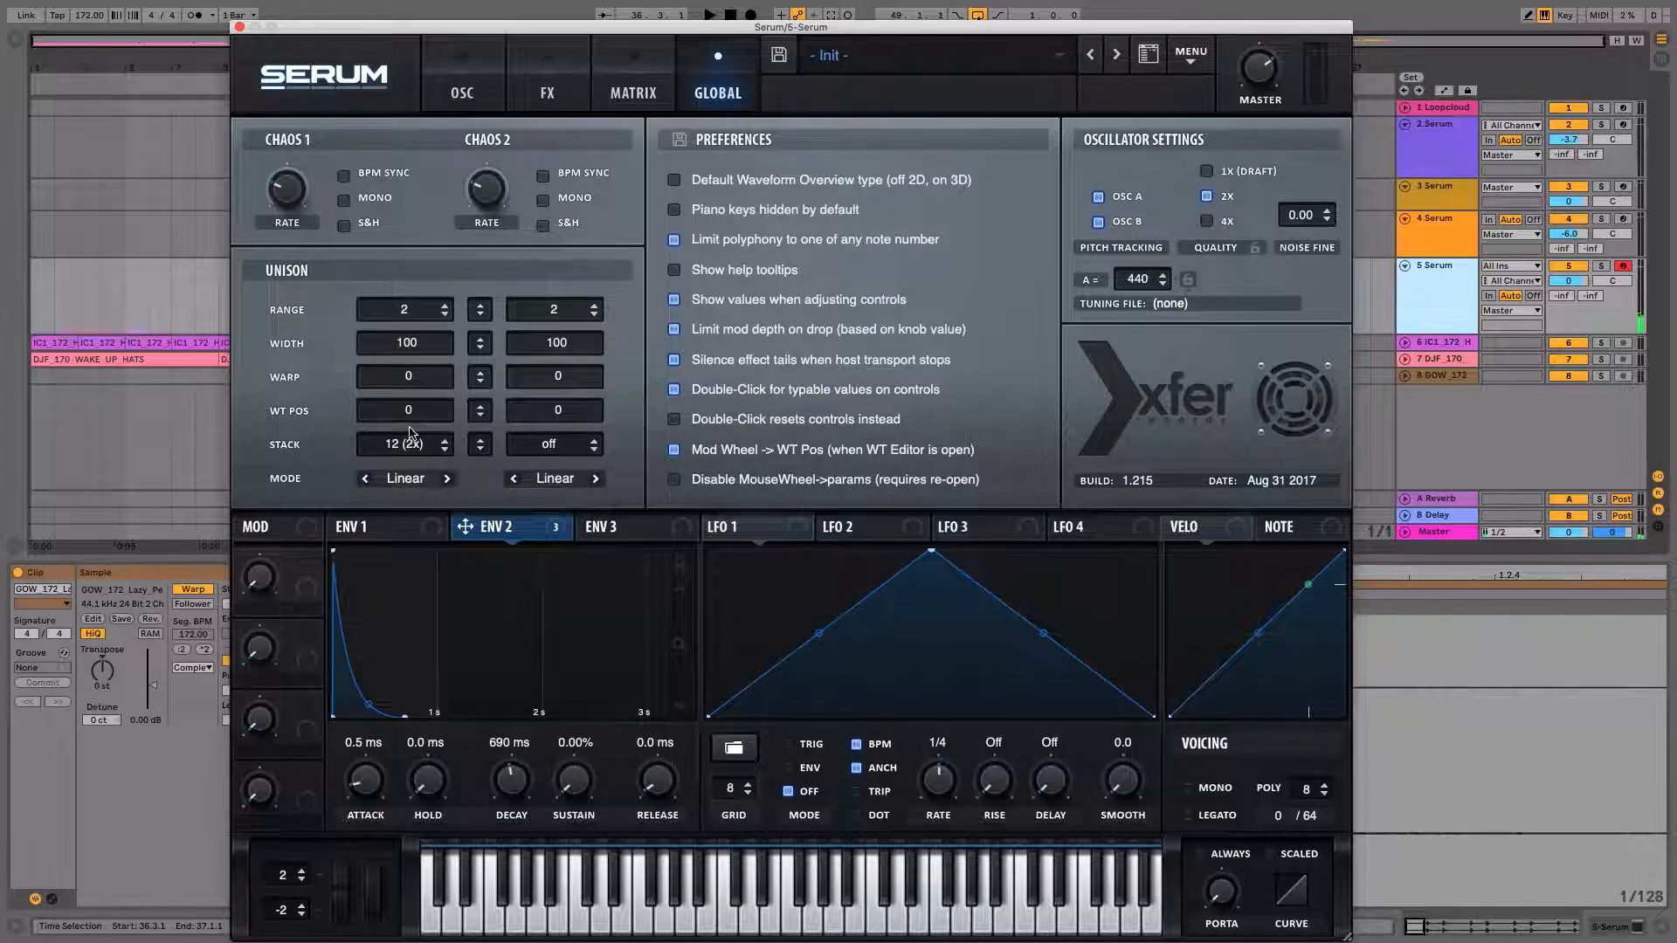
Try other unison stack values for OSC A while playing test notes.
key(f)
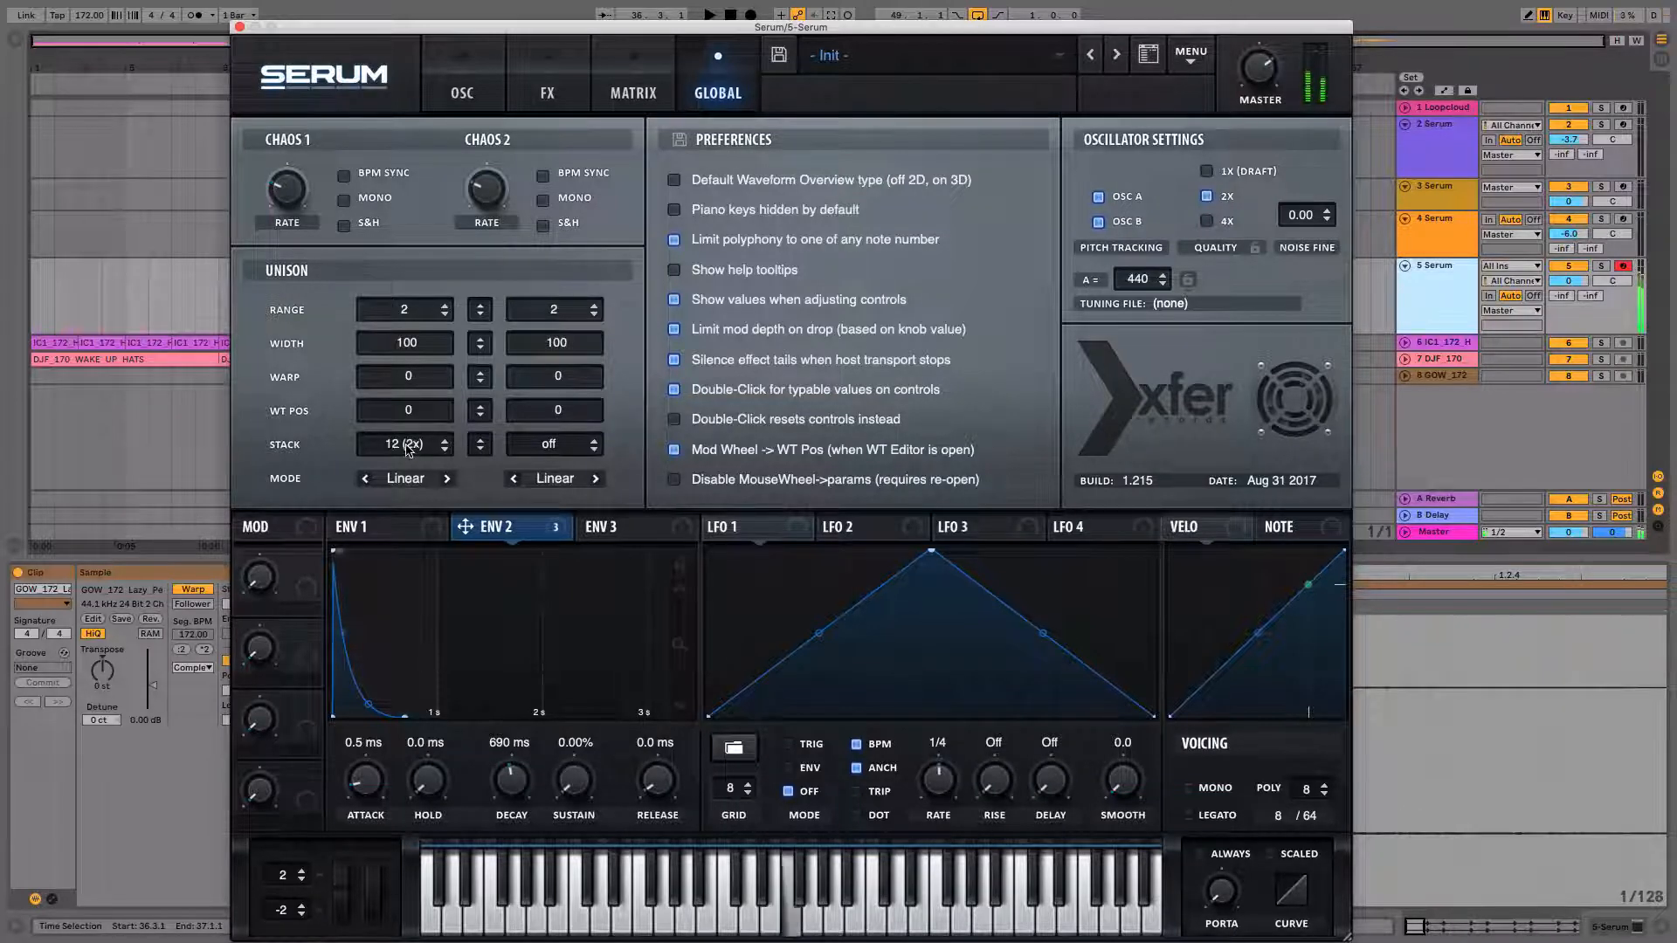
drag(408, 448, 409, 526)
key(f)
key(f)
drag(408, 443, 414, 395)
key(f)
key(f)
key(f)
key(f)
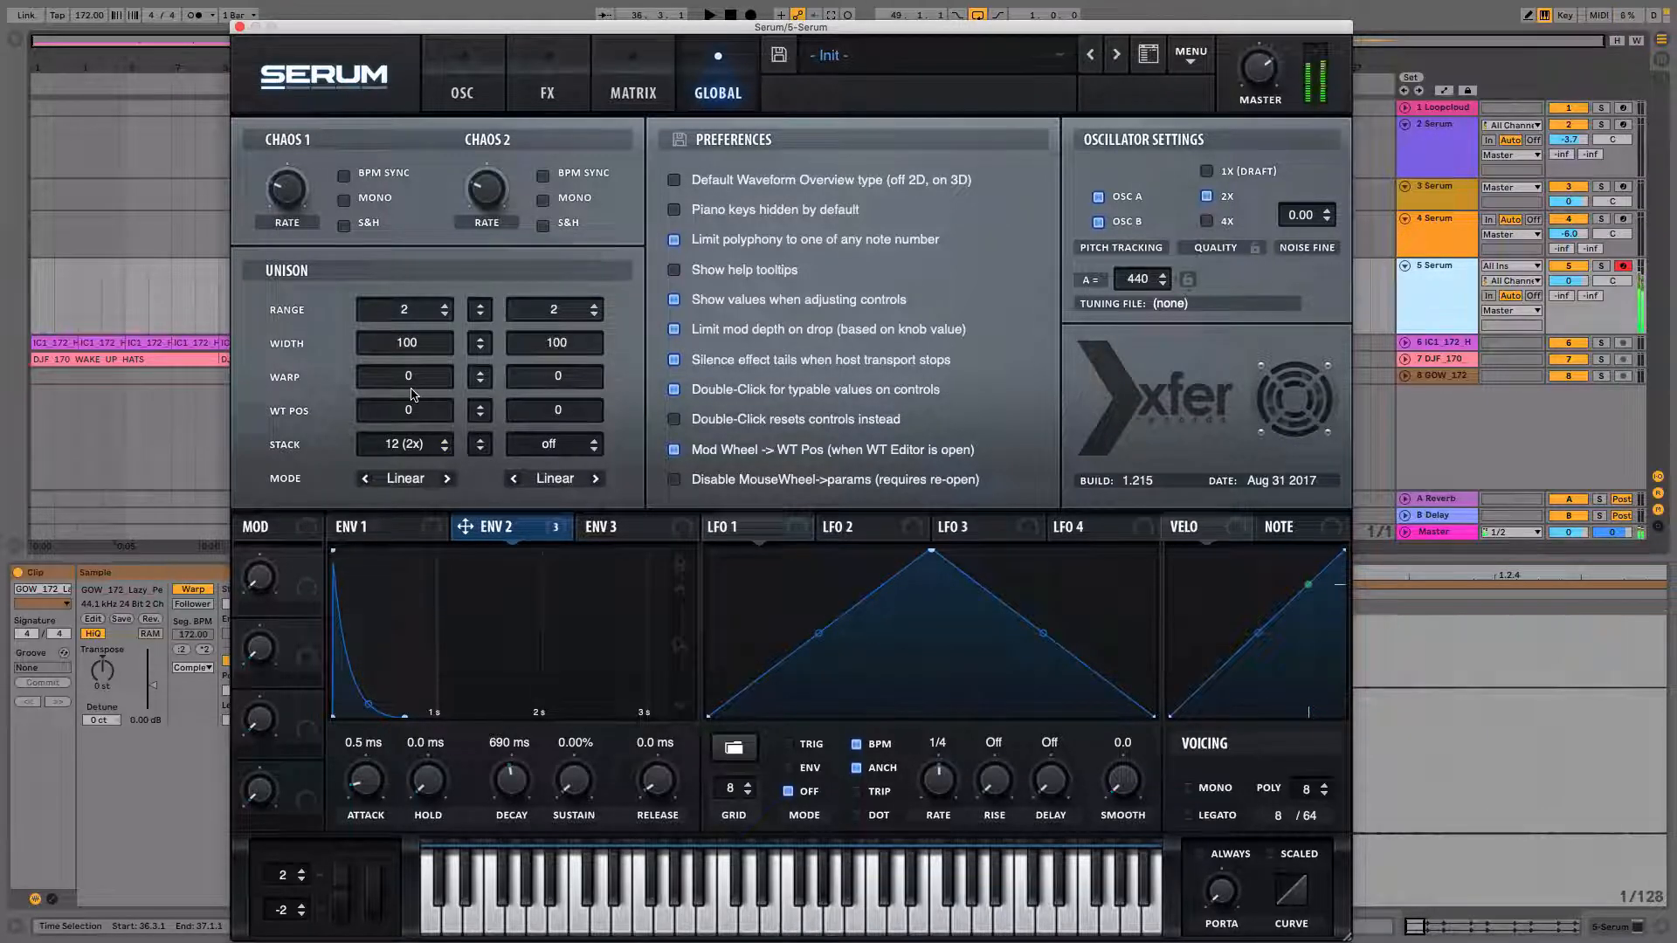
key(y)
key(f)
key(y)
key(k)
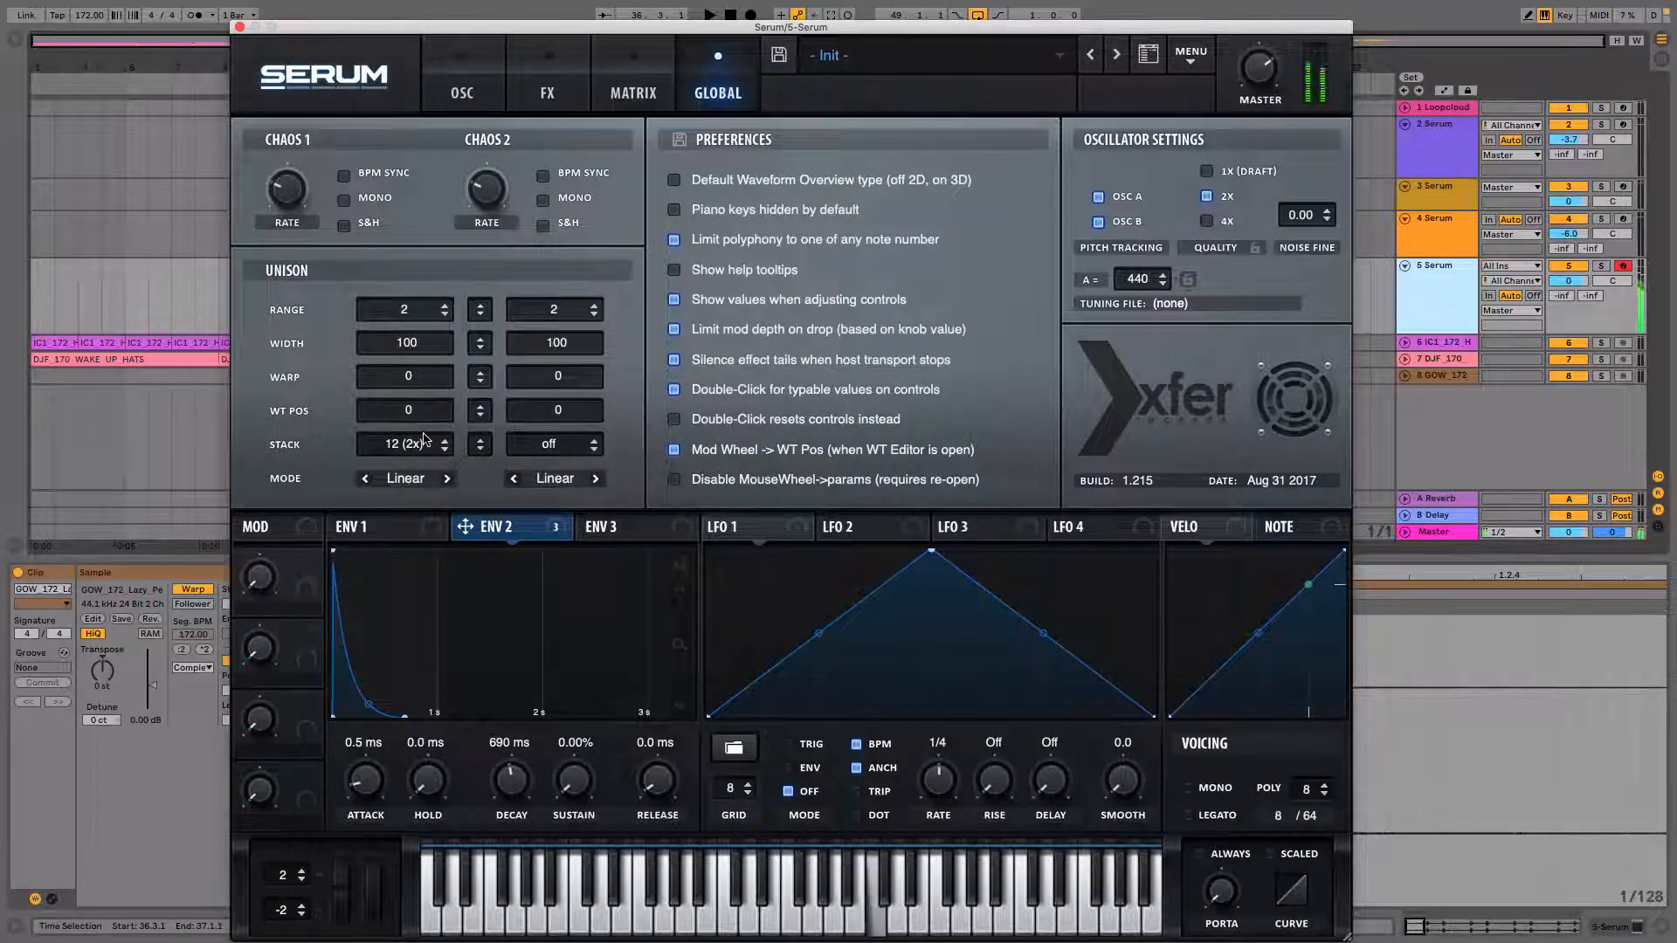
key(f)
Set OSC A's unison warp to 82 while playing test notes.
drag(417, 377, 409, 301)
key(f)
key(f)
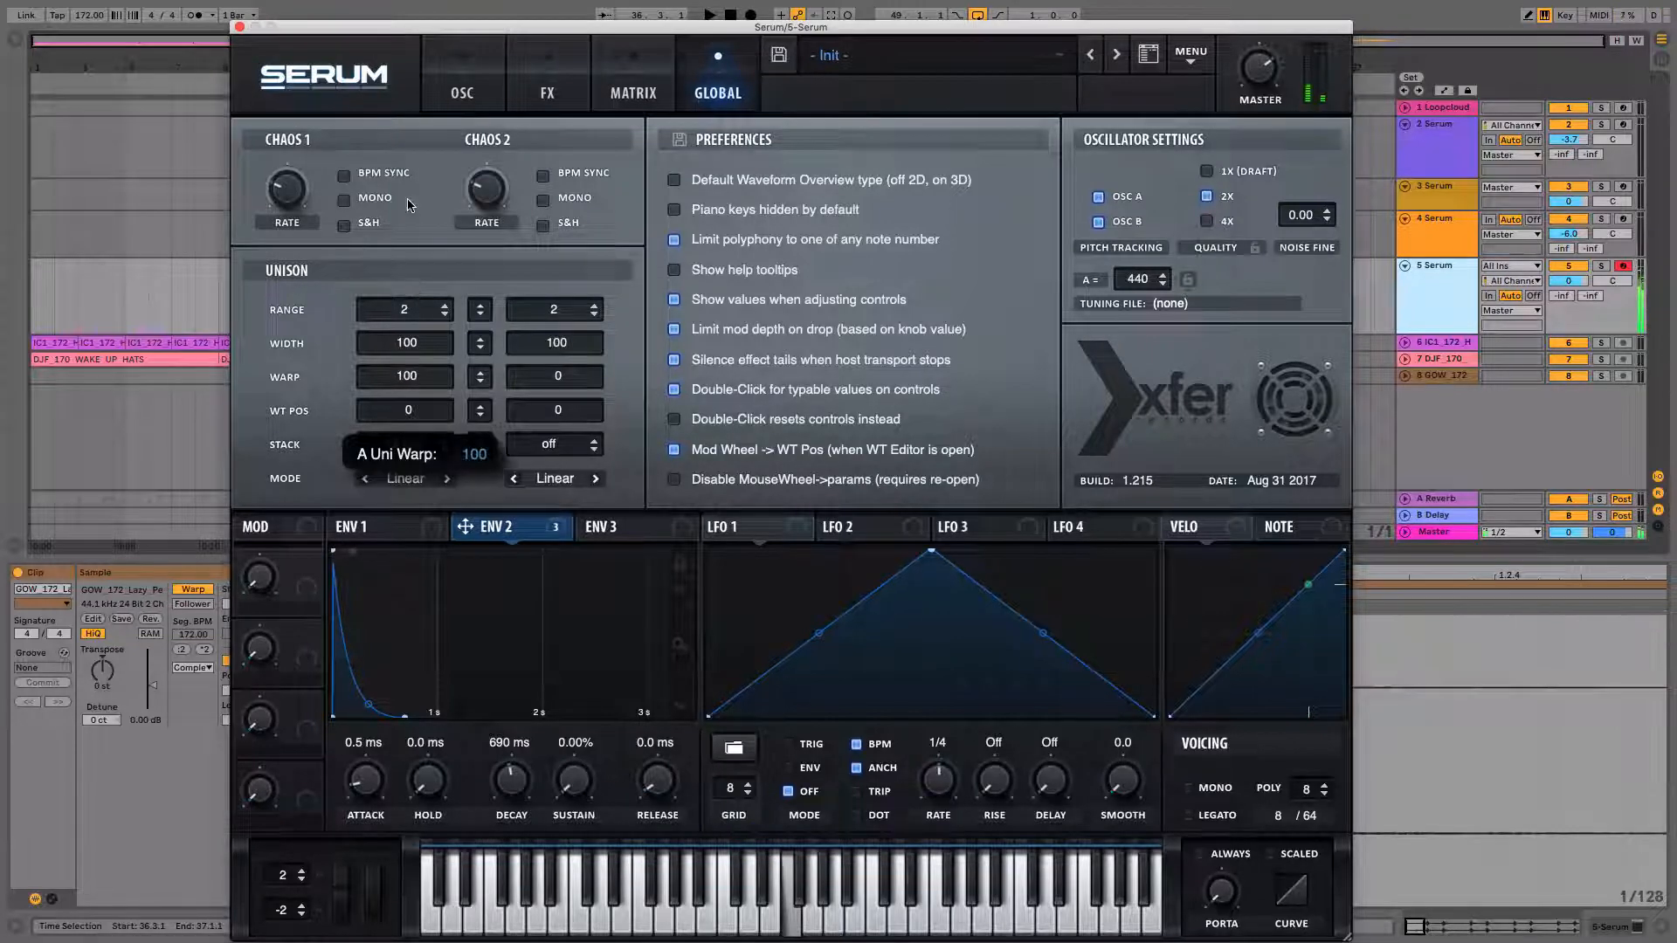
key(f)
drag(401, 377, 437, 302)
key(f)
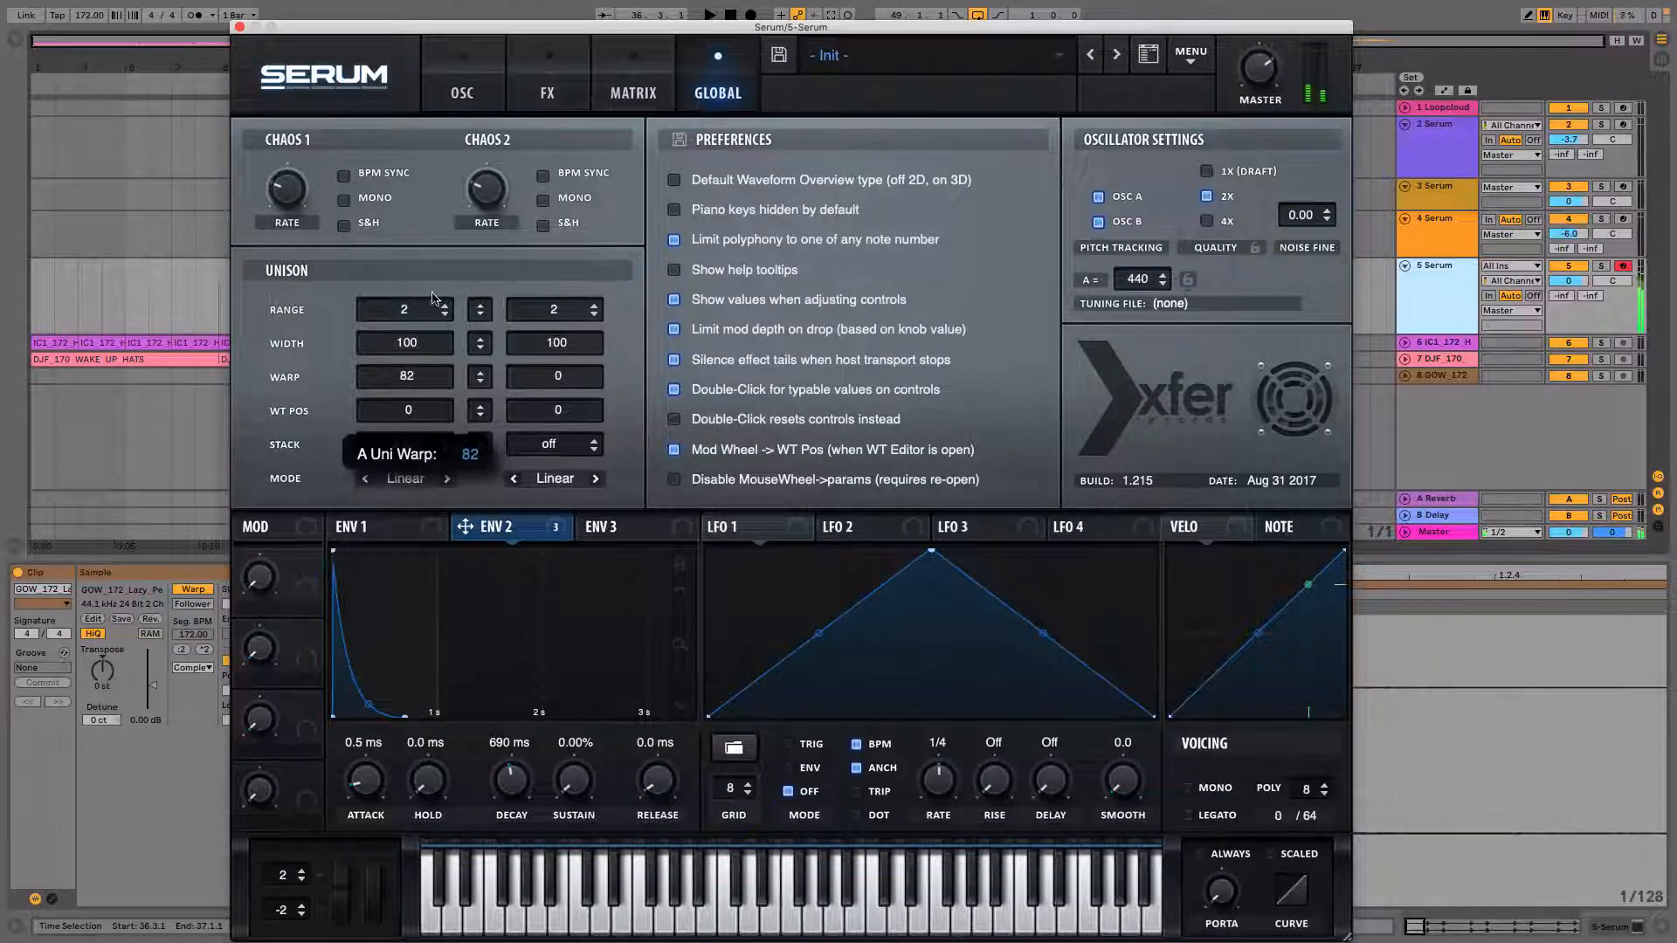
key(f)
key(f)
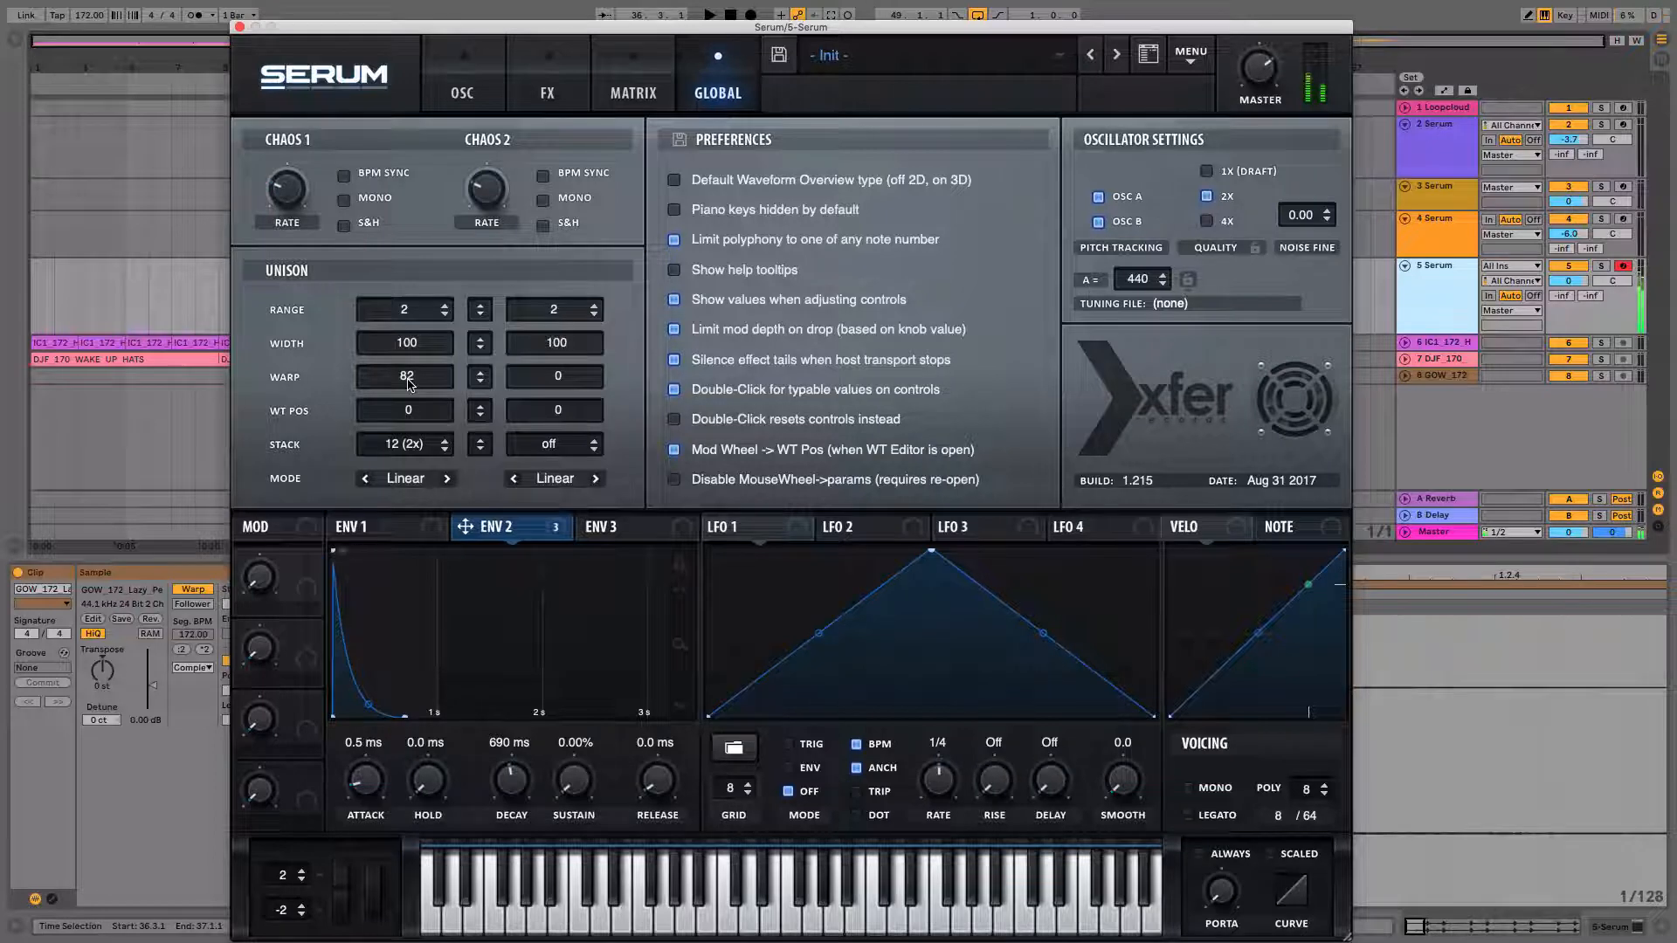
Set OSC A's unison WT pos to 37 while playing test notes.
key(f)
key(j)
drag(408, 411, 419, 299)
key(j)
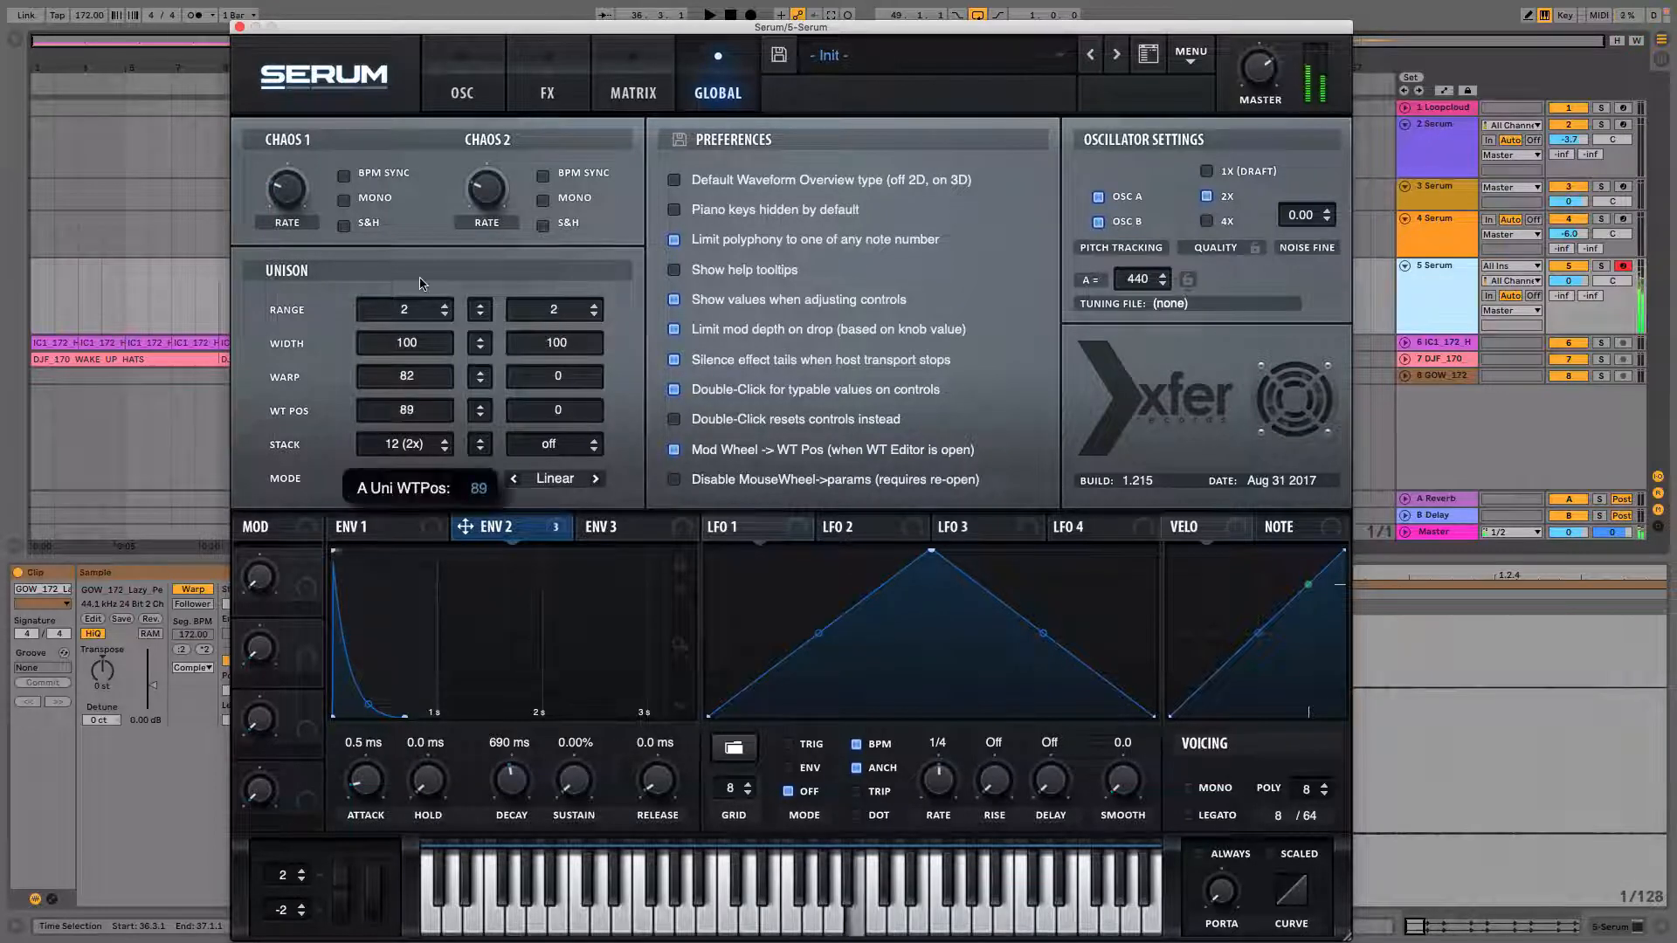
drag(409, 414, 421, 453)
key(f)
key(j)
key(f)
key(j)
Play test notes, open the effects page and adjust the compressor's ratio knob.
key(j)
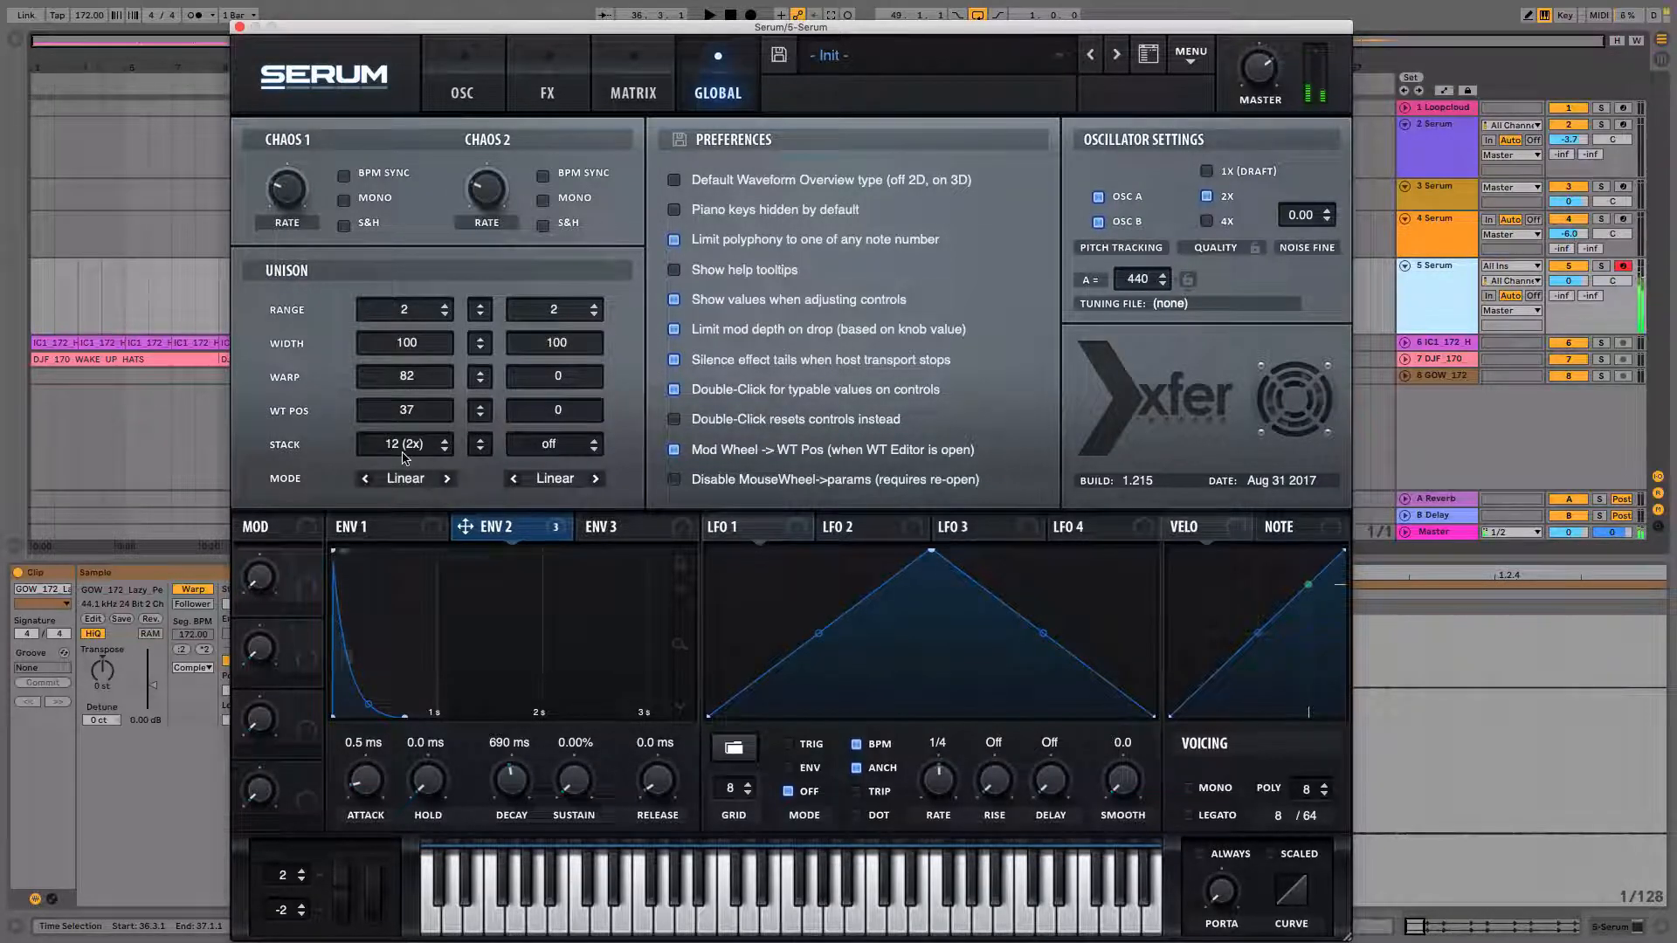
key(f)
key(j)
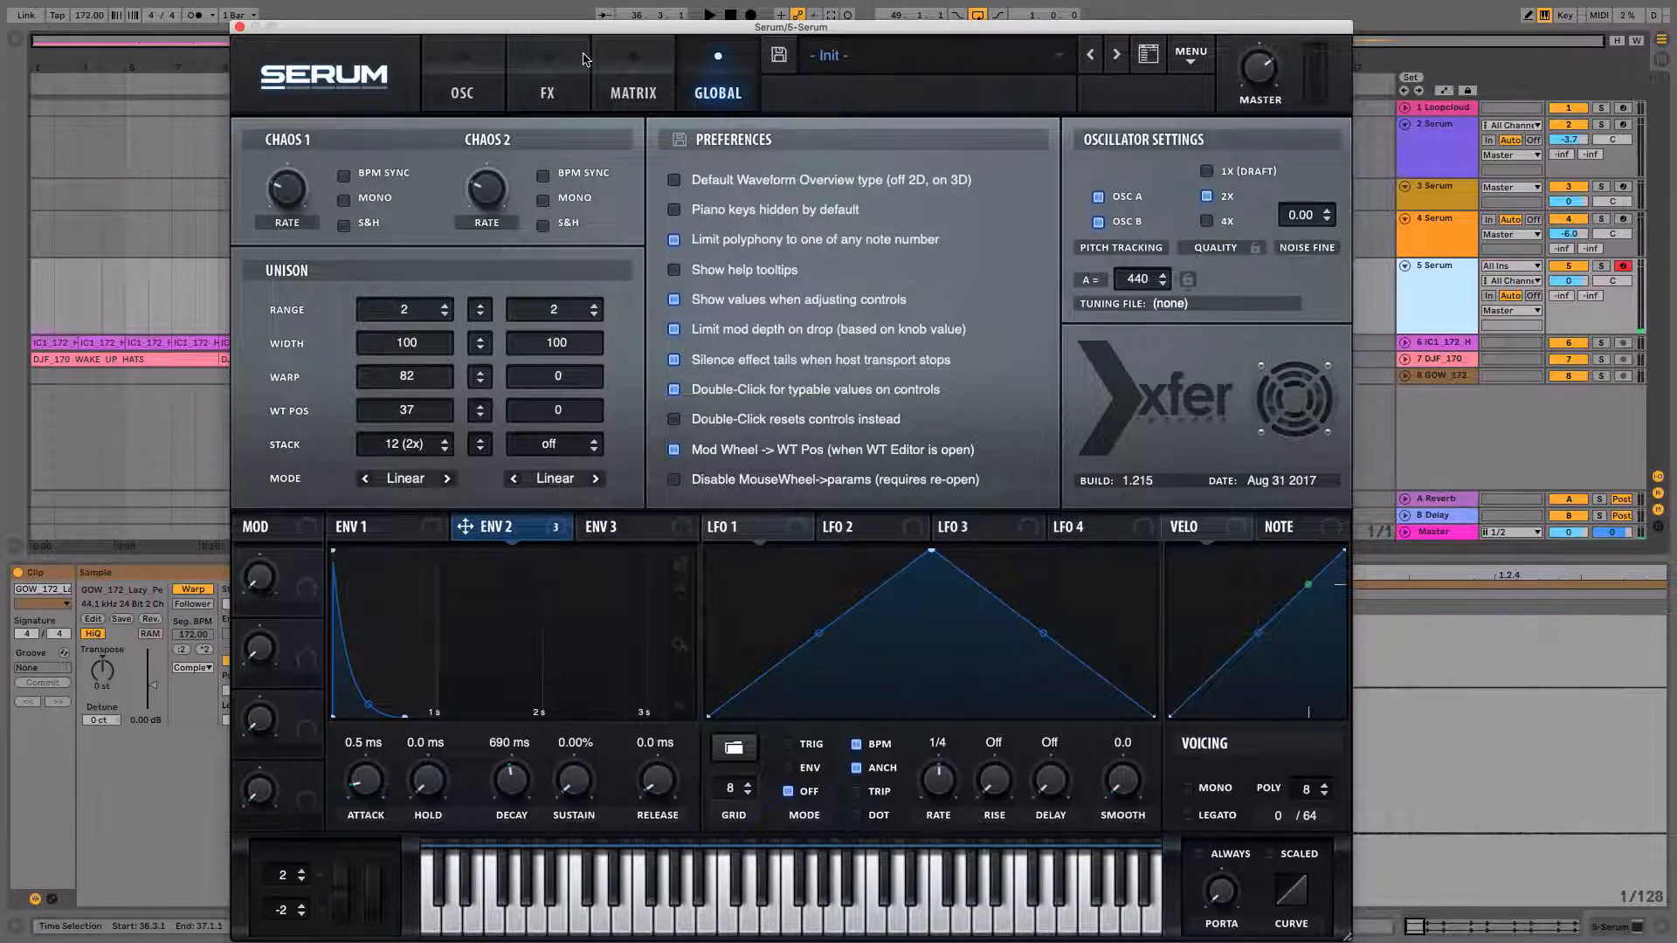
click(454, 93)
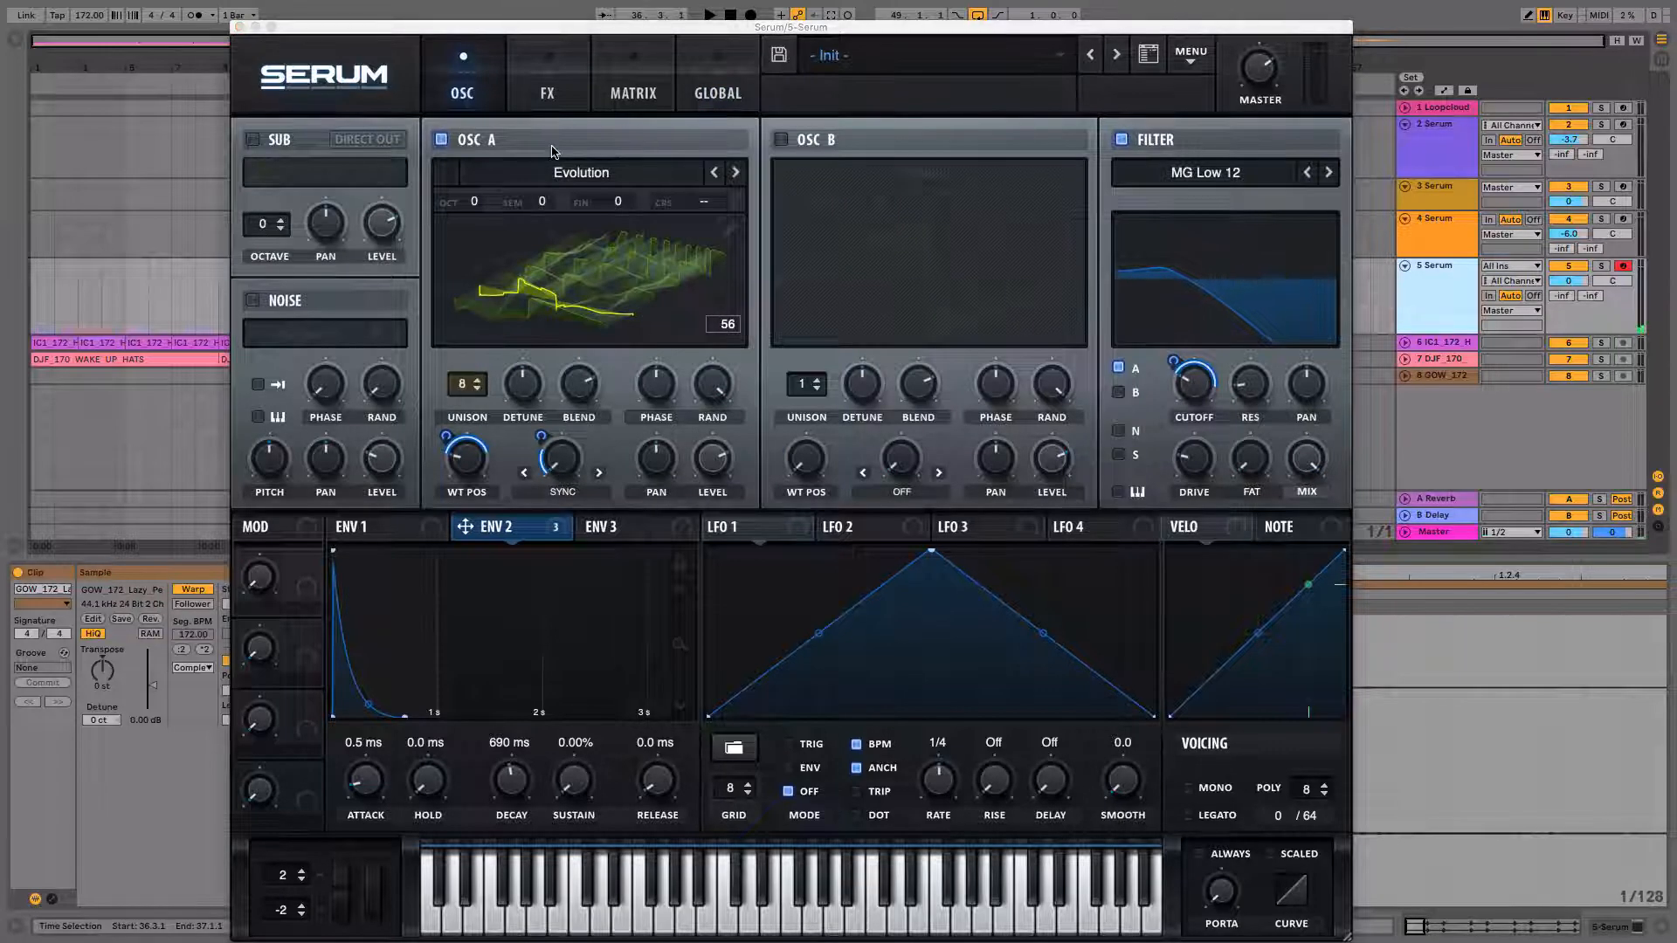
click(550, 98)
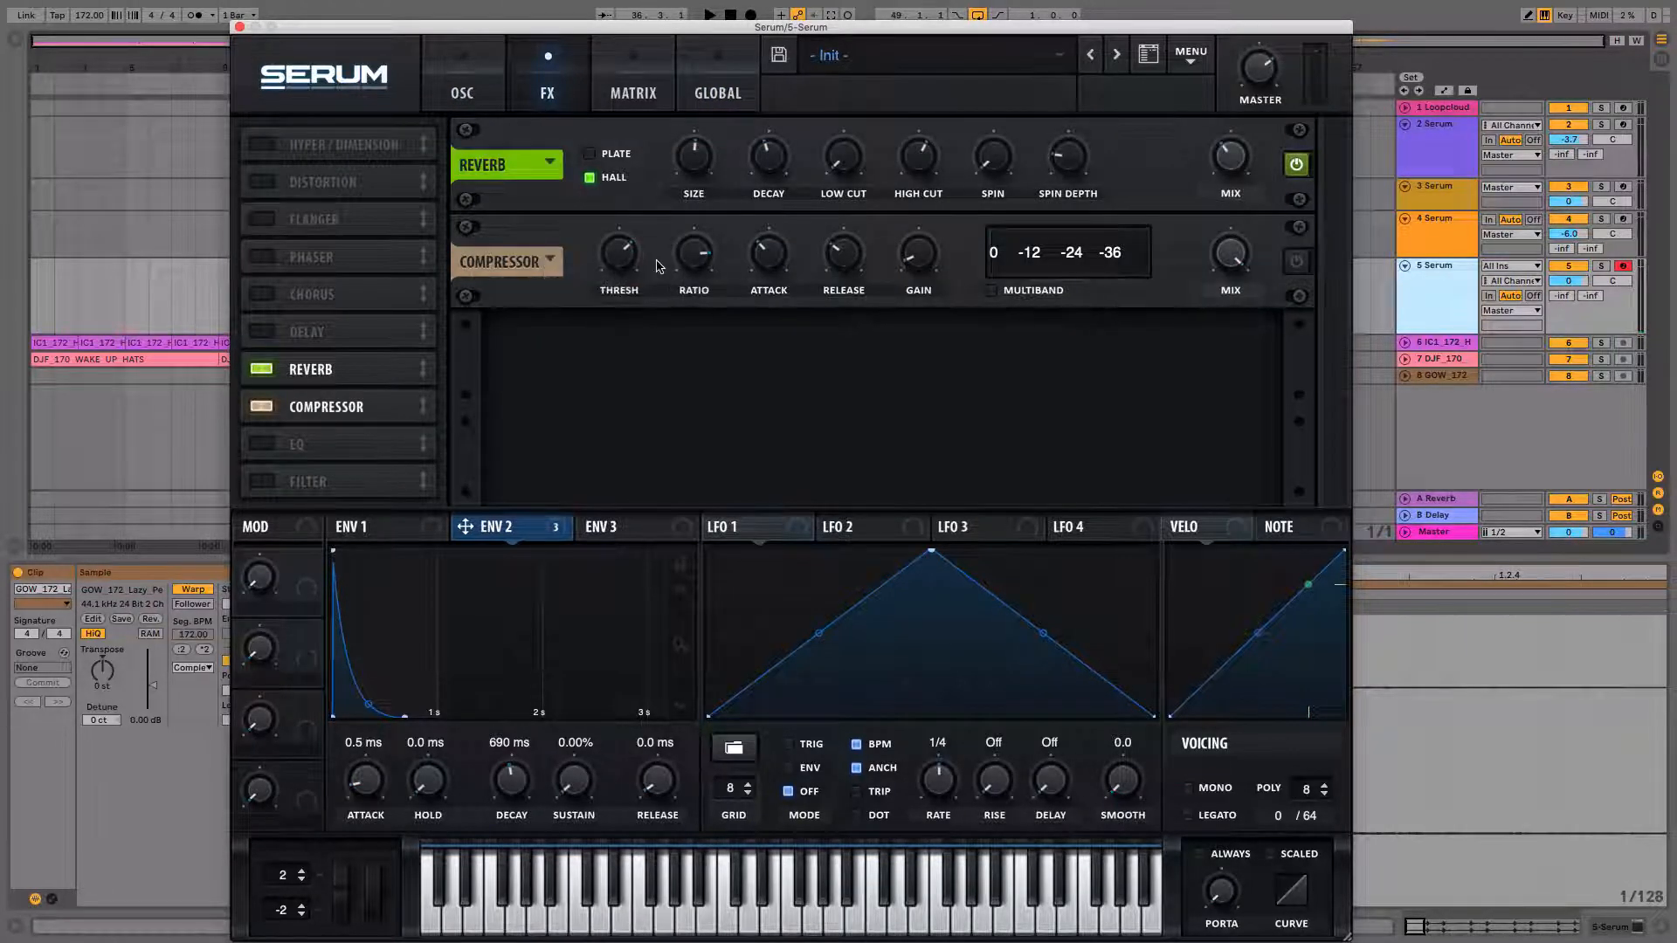
mouse_move(632, 262)
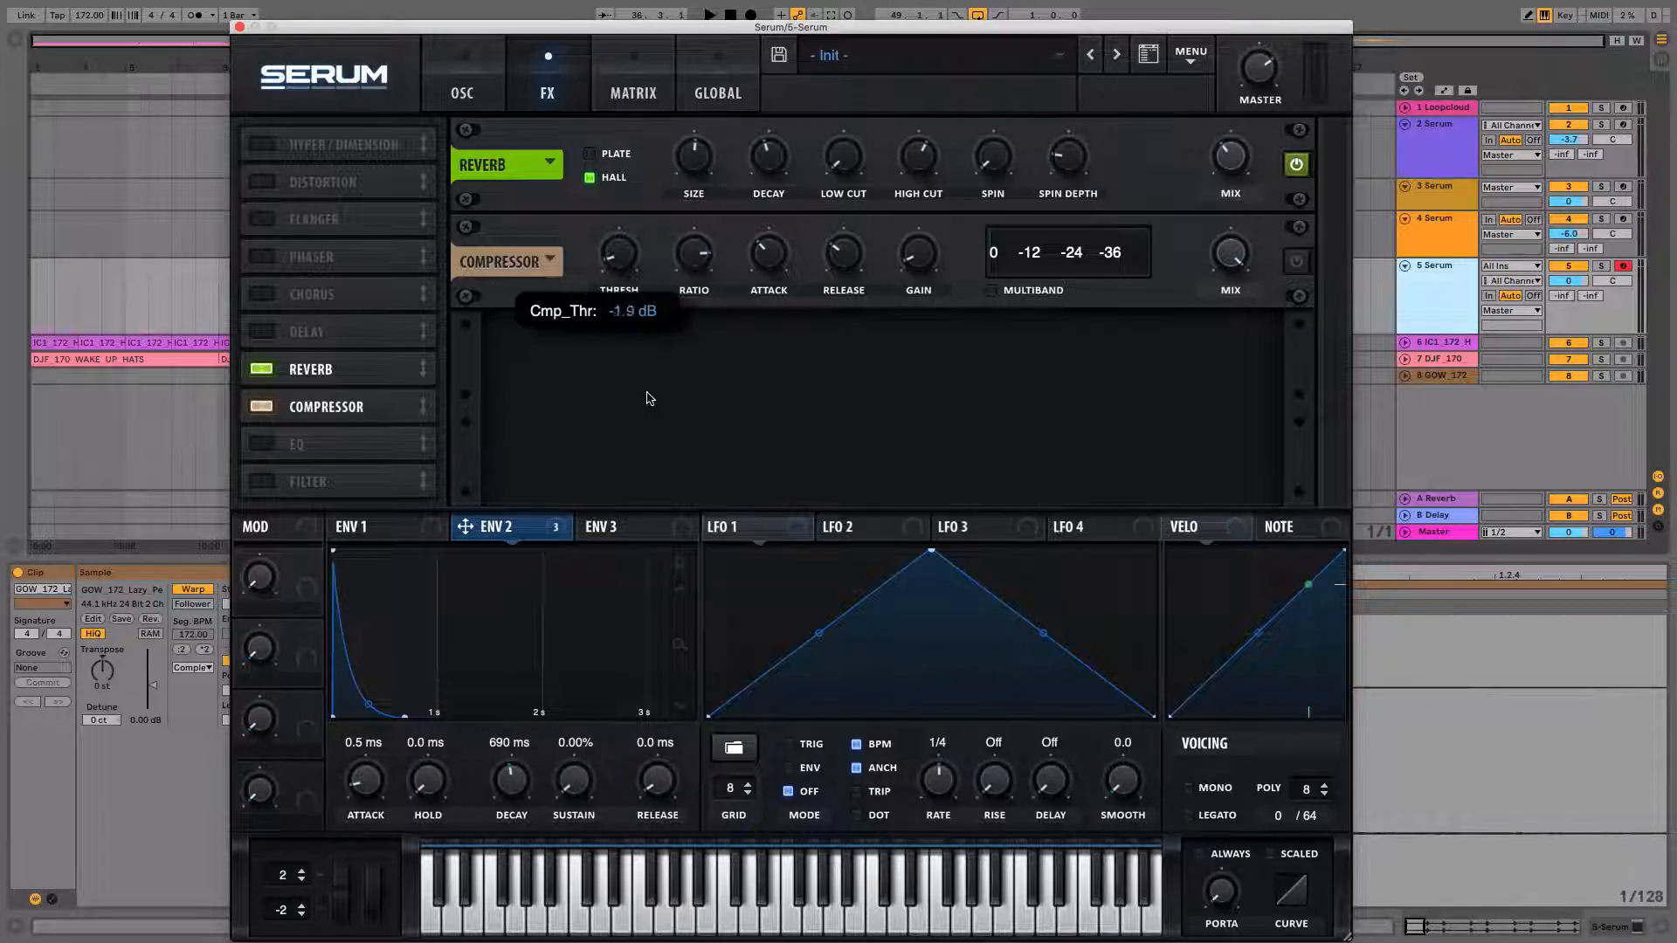
drag(694, 253, 690, 179)
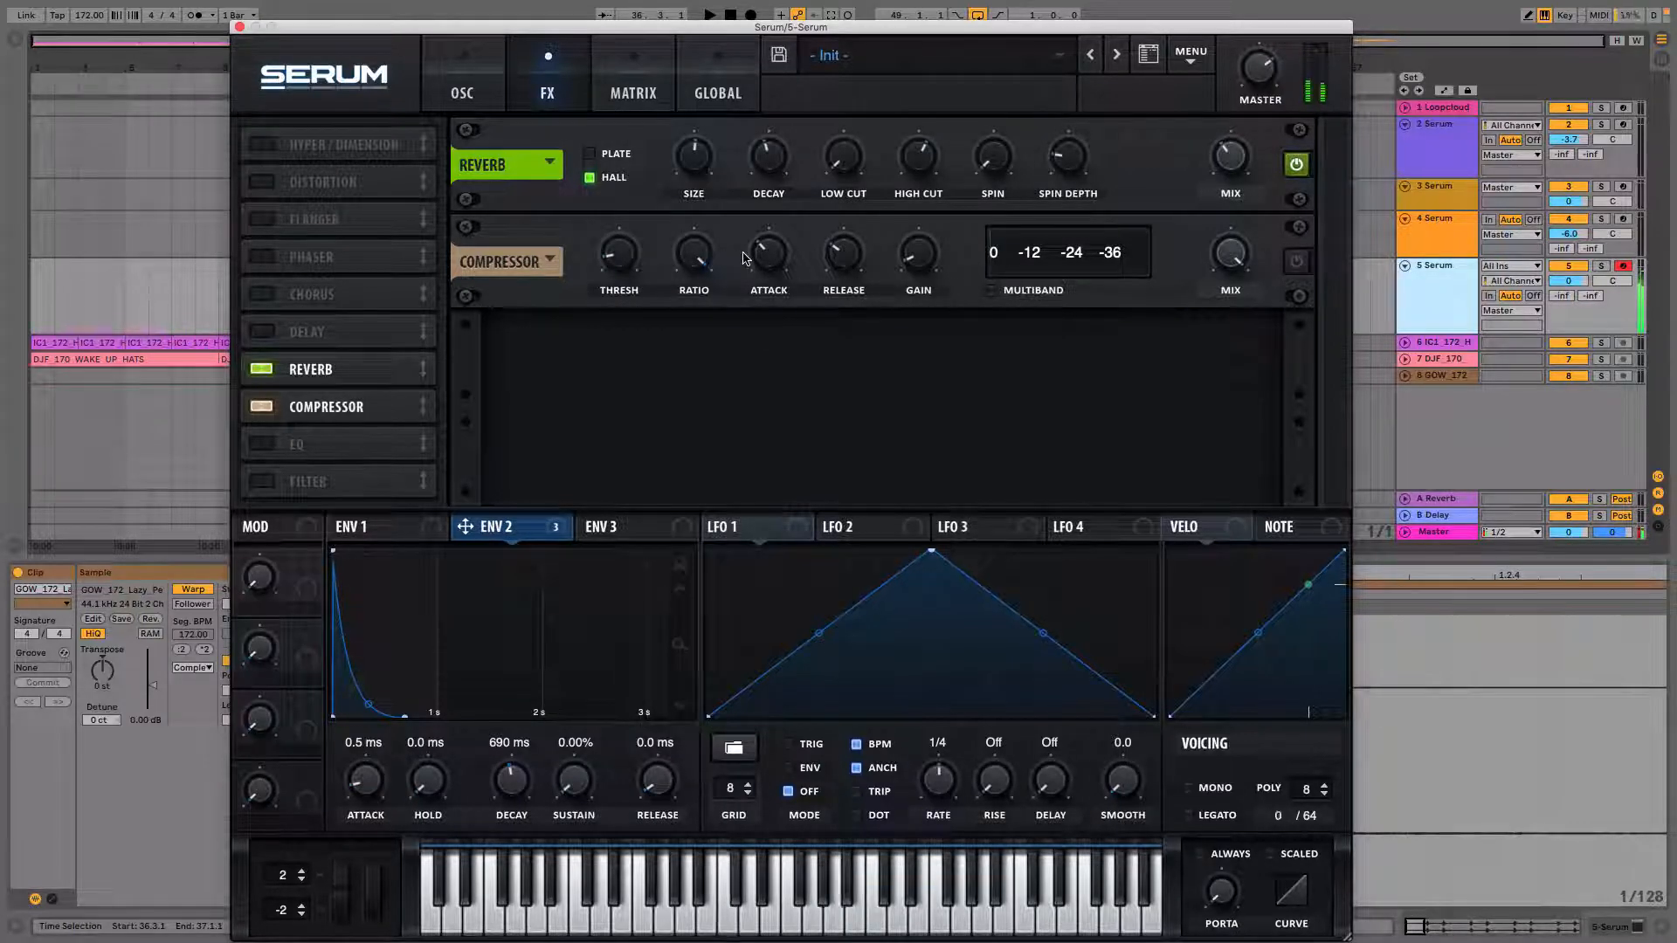
Check the global unison settings and adjust the filter's pan knob on the oscillator page.
mouse_move(625, 241)
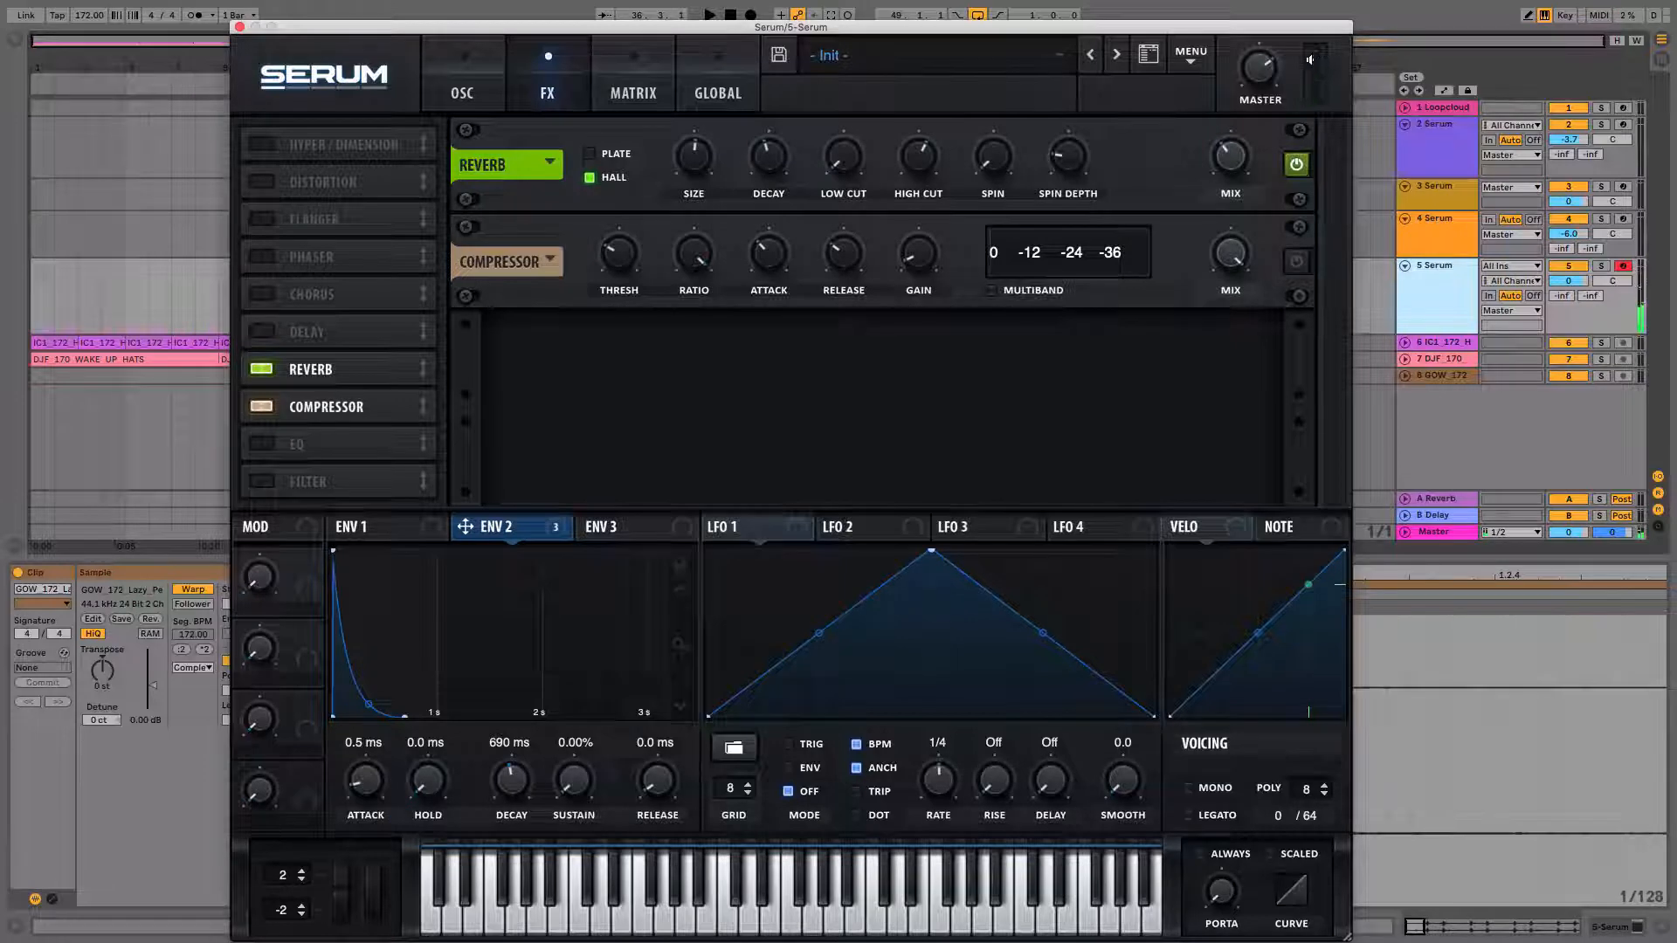
click(479, 95)
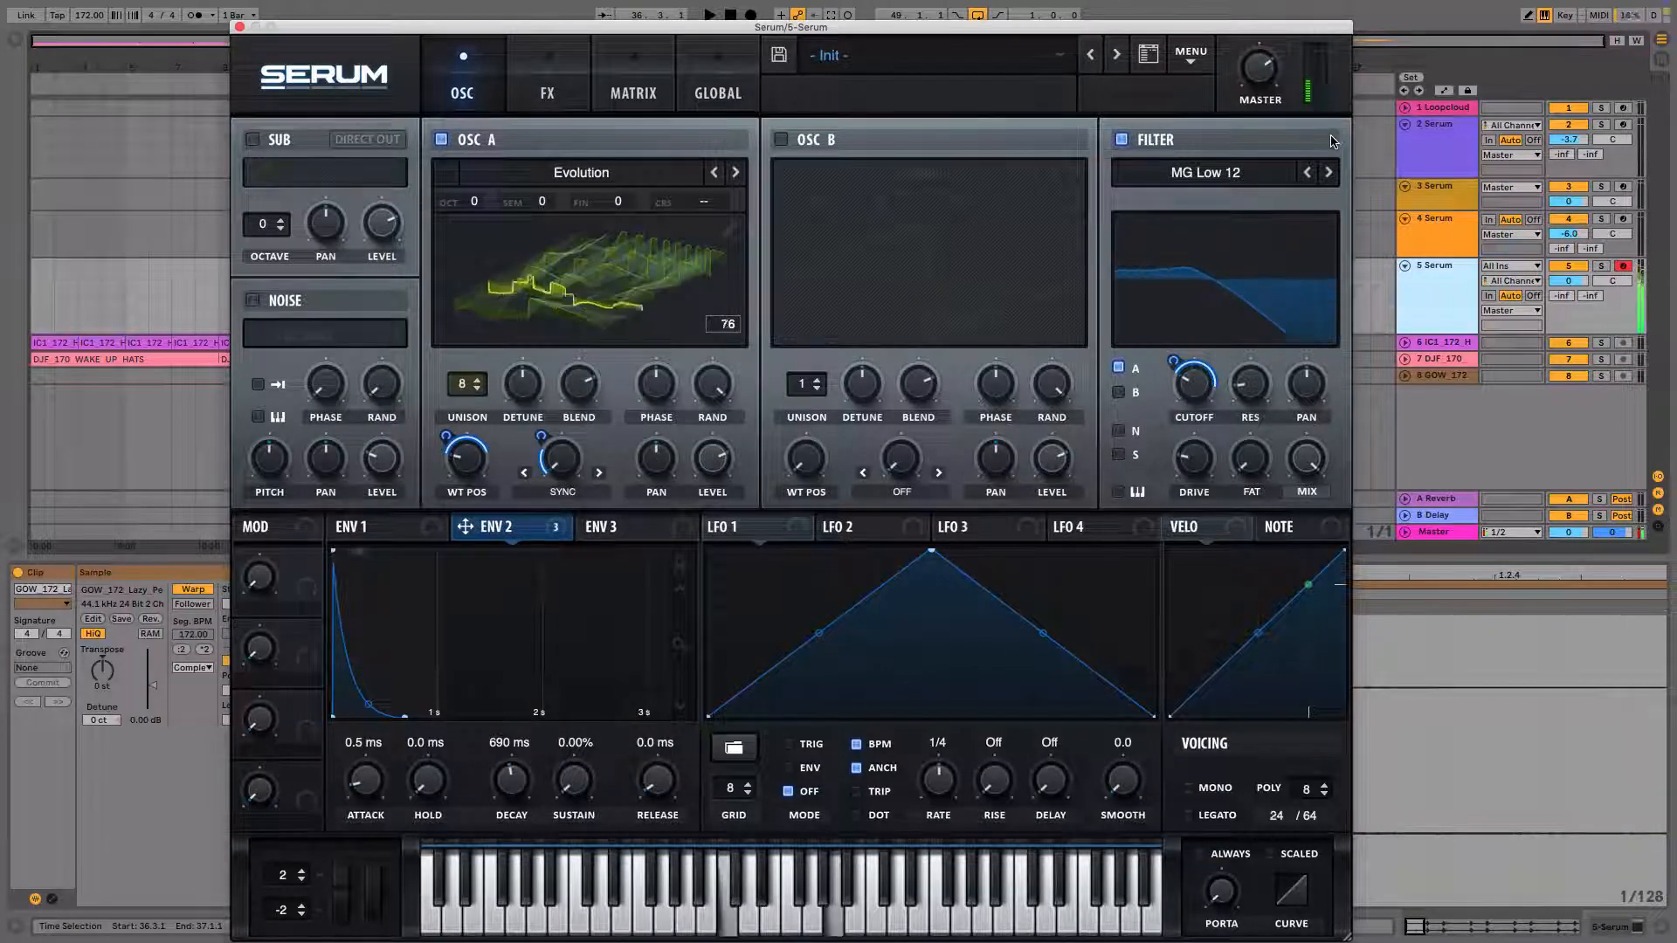
click(716, 92)
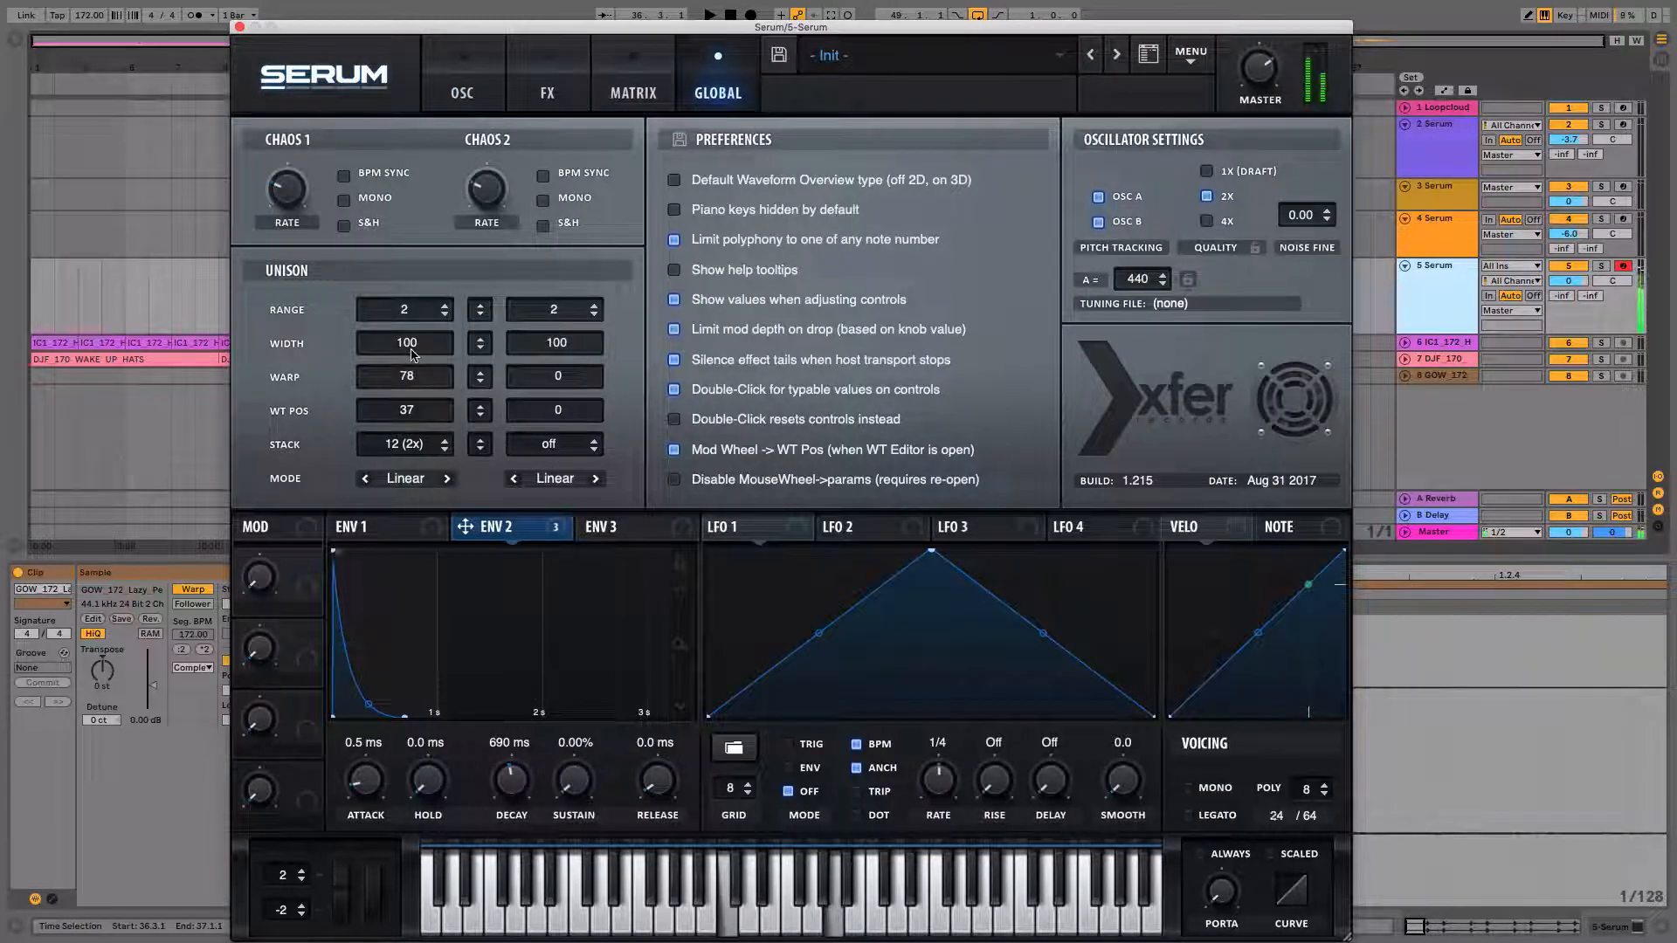
click(463, 94)
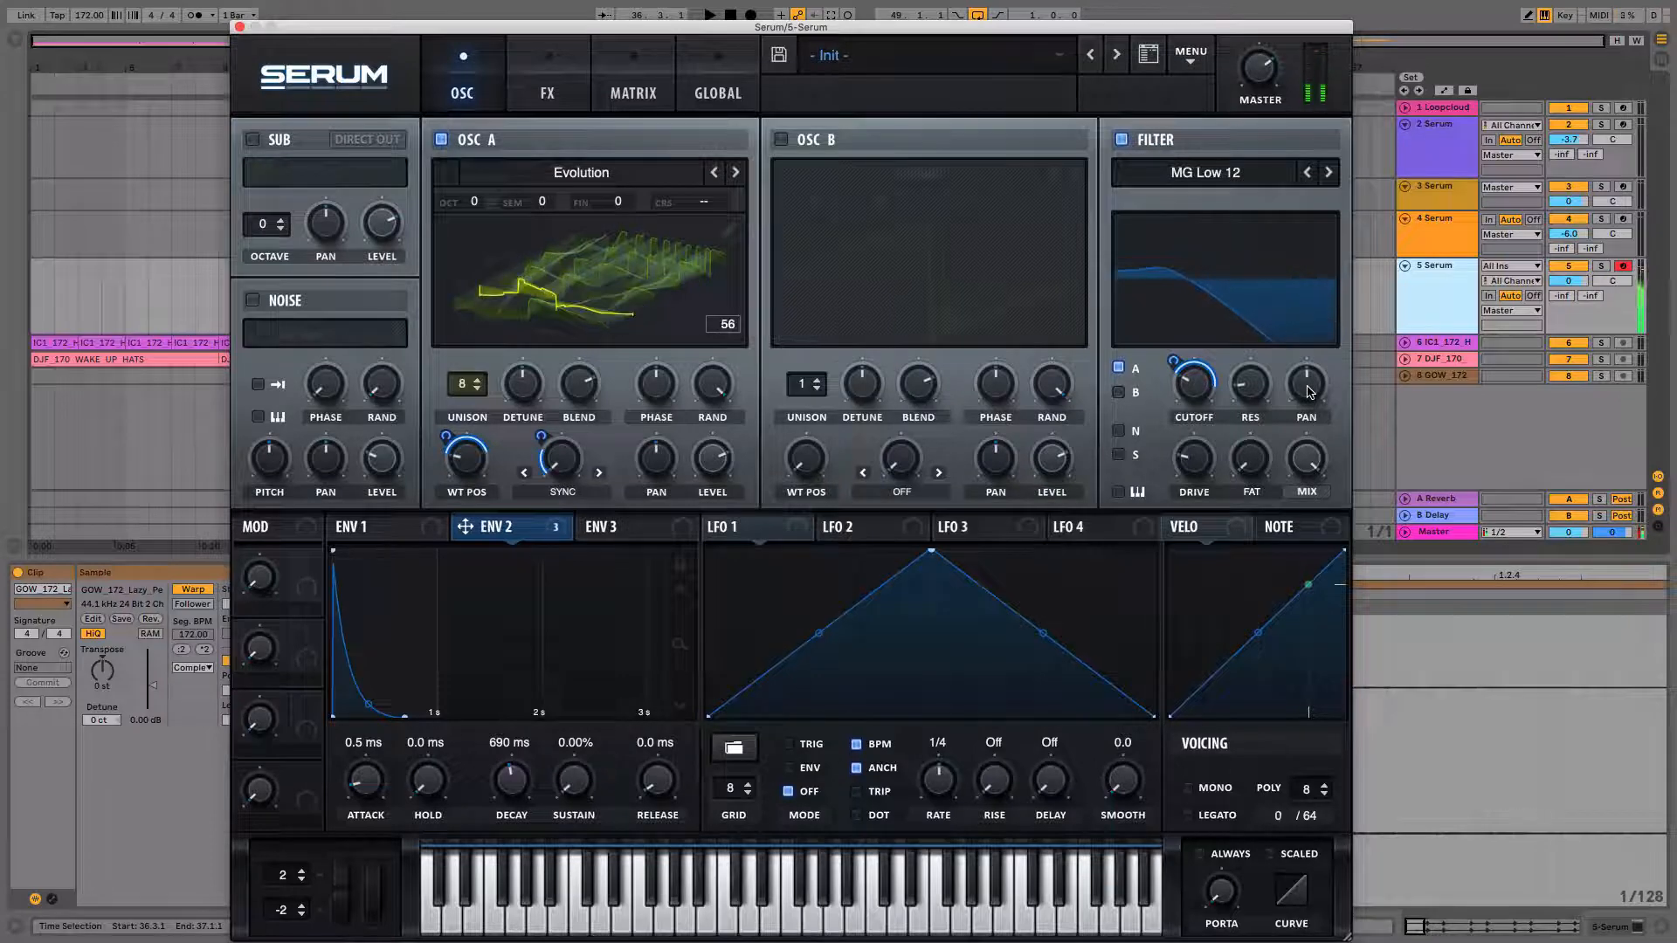
drag(1319, 323, 1331, 503)
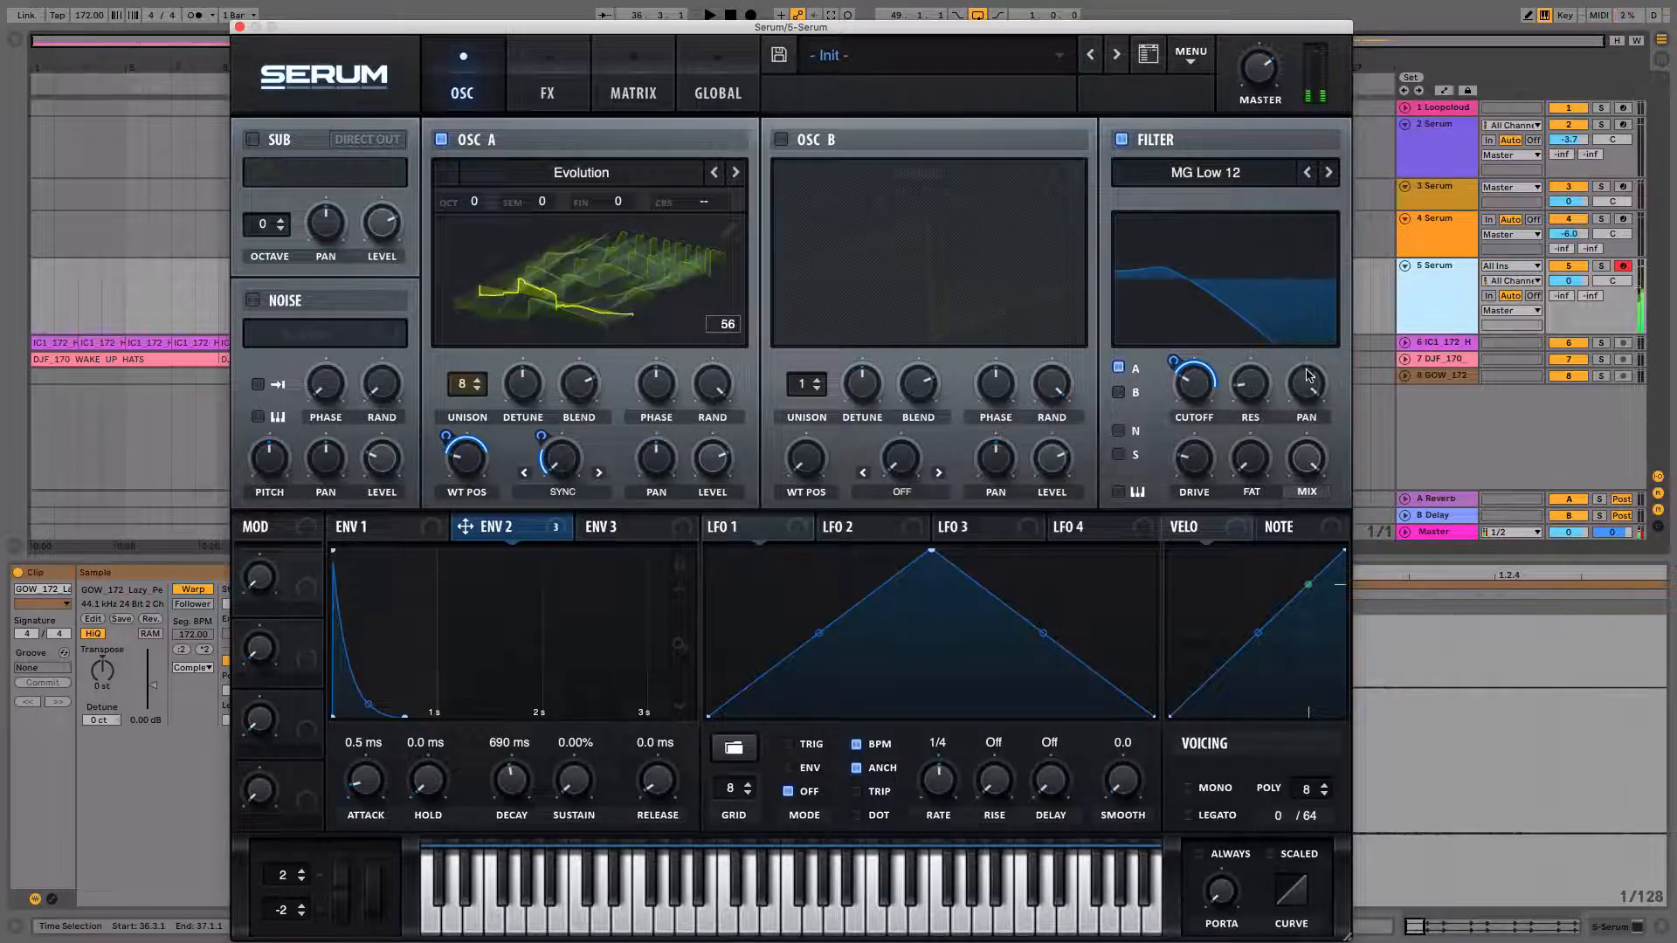
drag(1306, 375, 1307, 401)
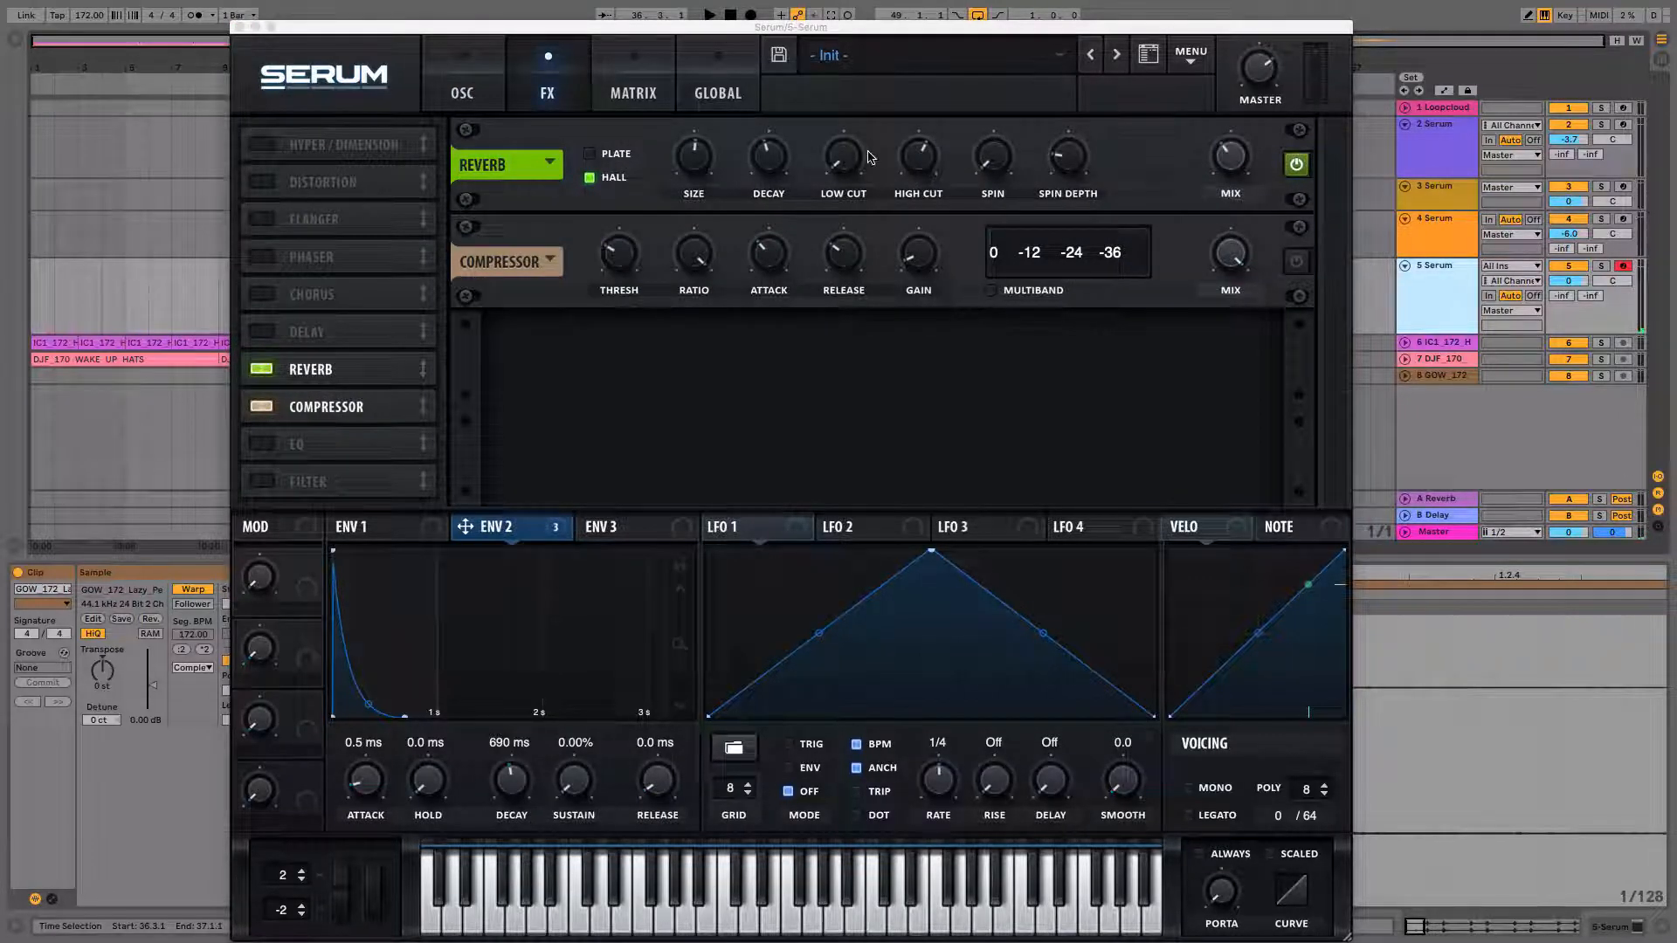
Try different reverb low cut amounts while playing test notes.
key(a)
key(e)
key(g)
click(844, 162)
drag(845, 162, 836, 49)
key(a)
key(e)
key(g)
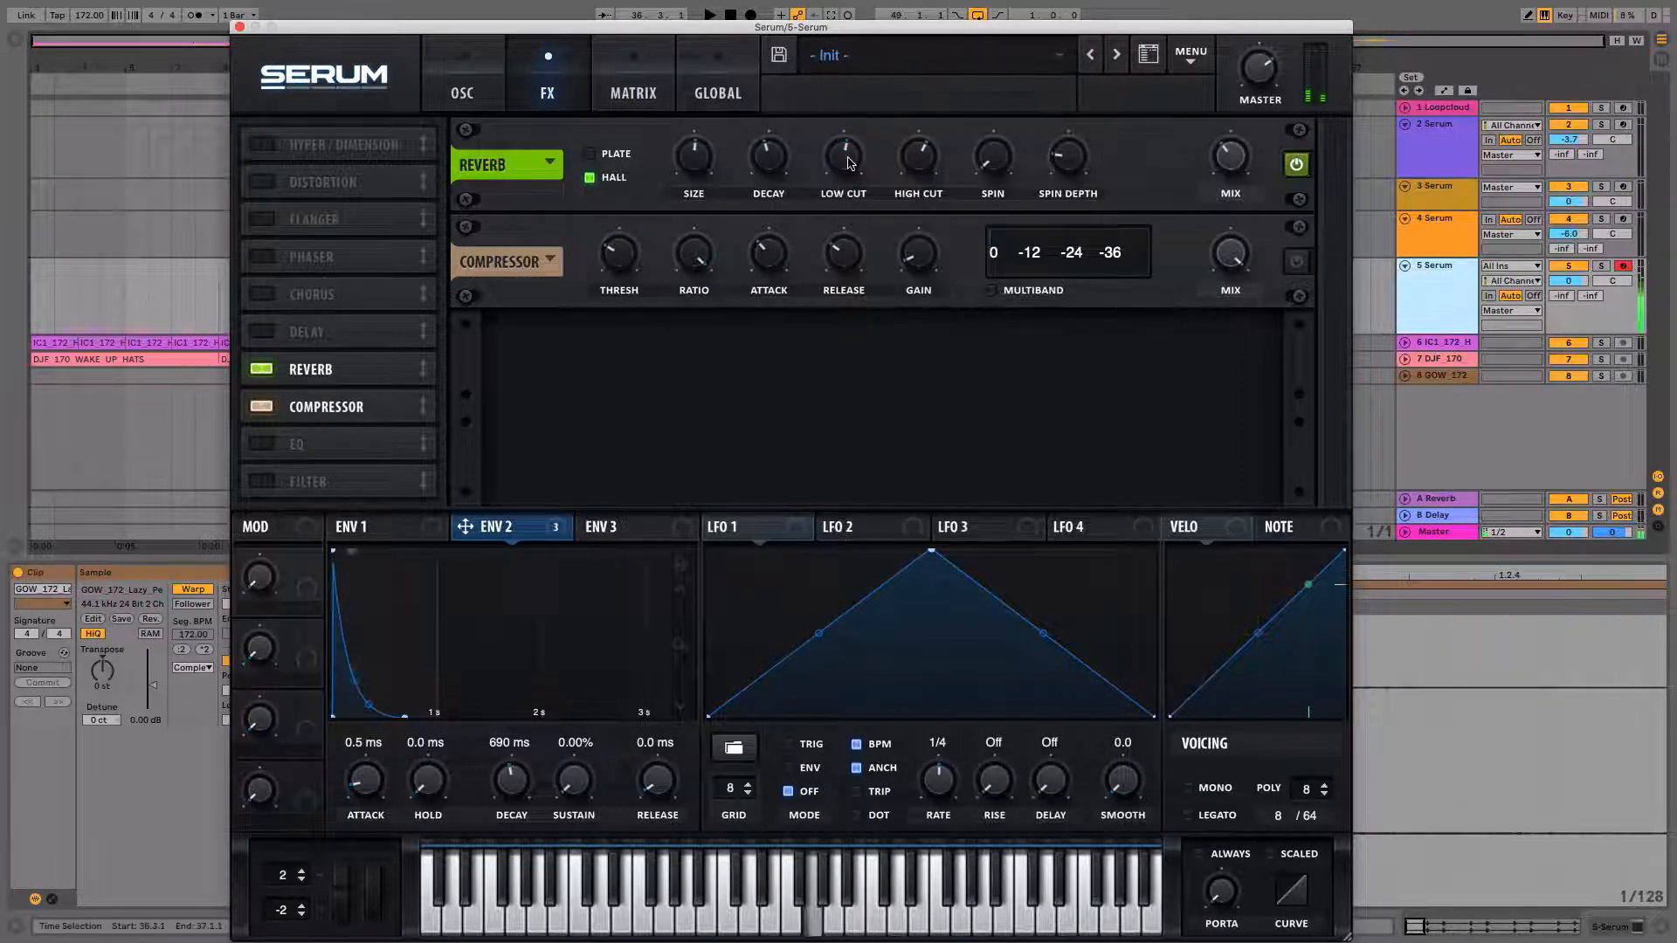
key(a)
key(e)
key(g)
drag(847, 162, 879, 419)
key(a)
key(e)
key(g)
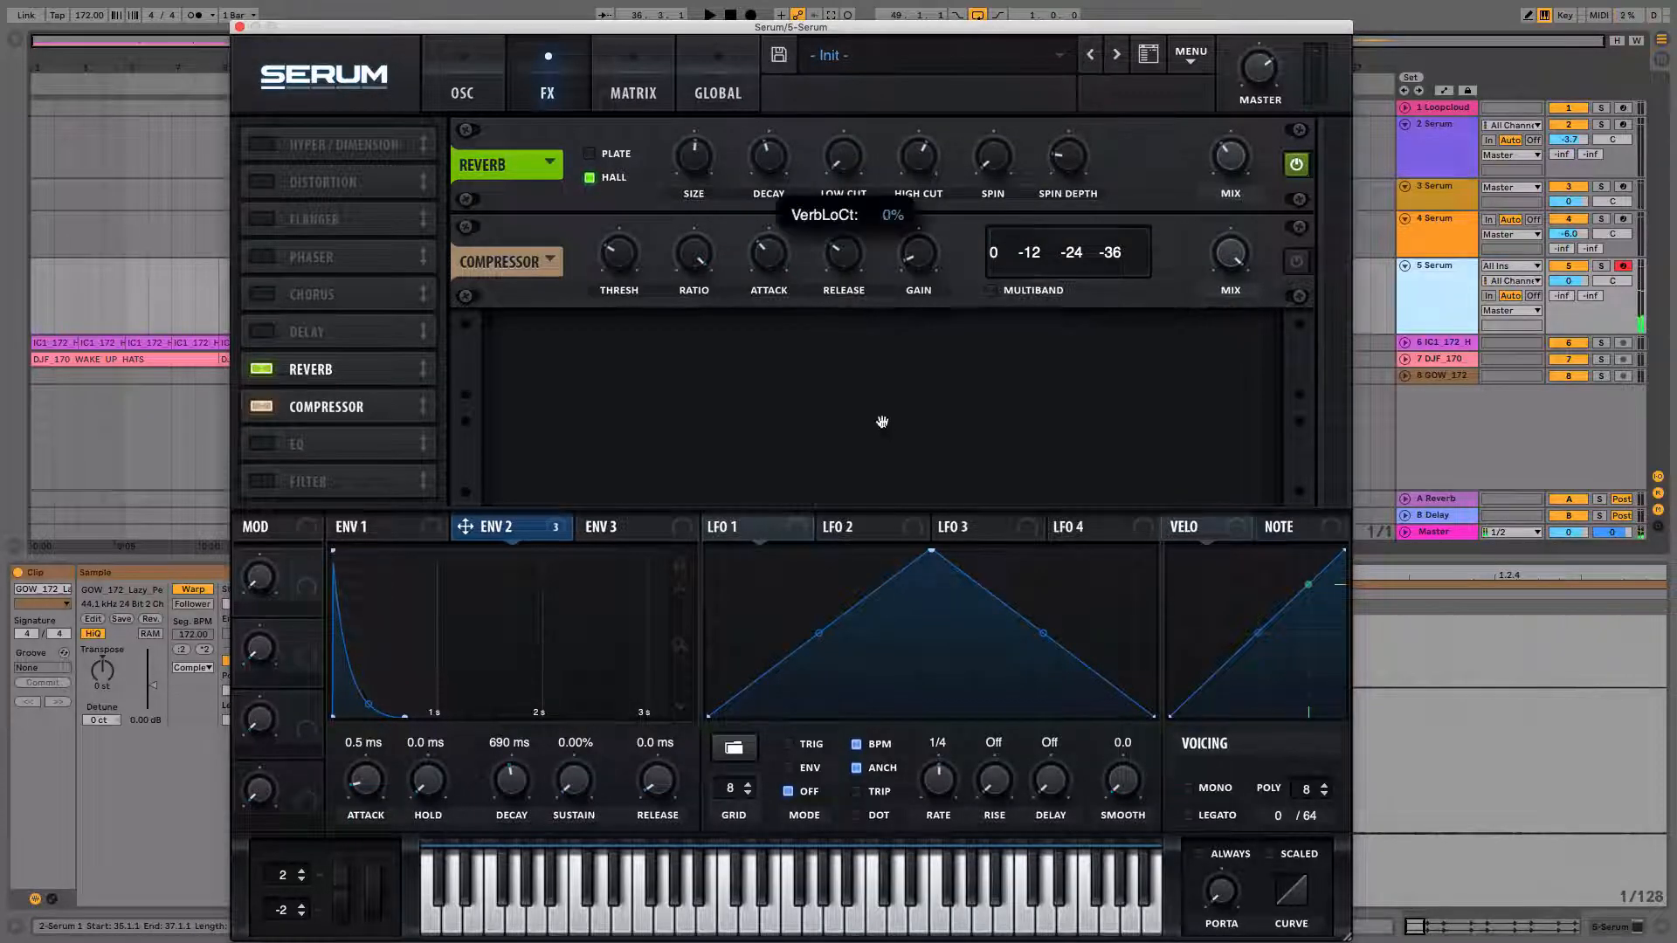
Raise the reverb's low cut to about 62% while playing test notes.
drag(847, 159, 838, 33)
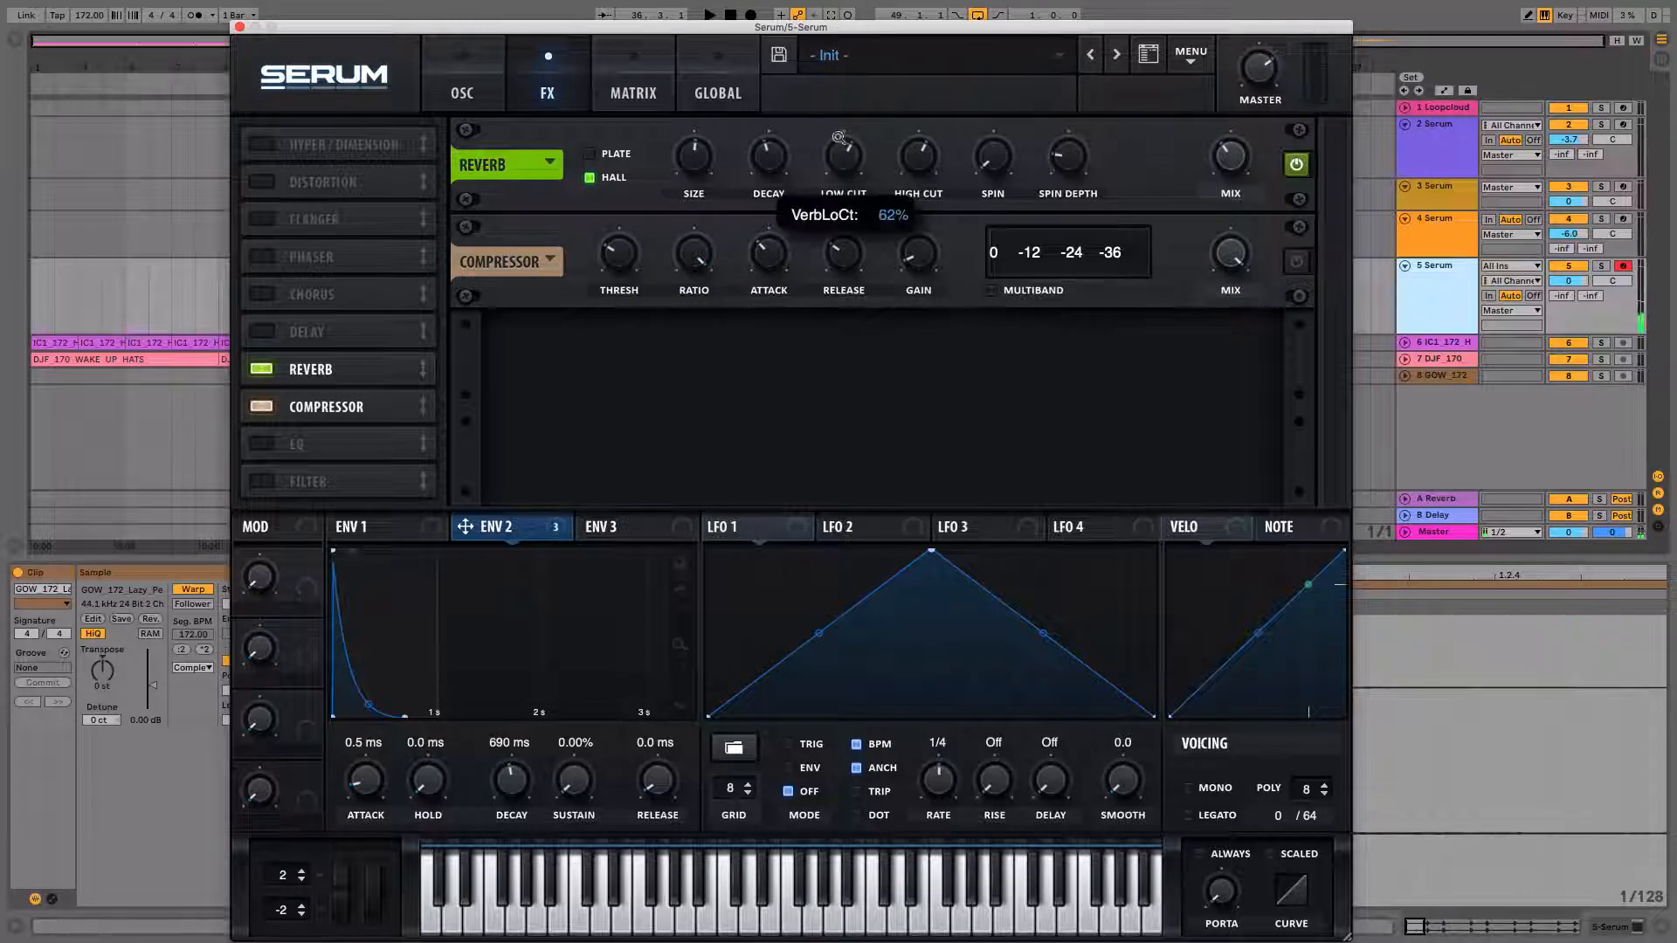
key(a)
key(e)
key(g)
key(a)
key(e)
key(g)
drag(842, 151, 839, 130)
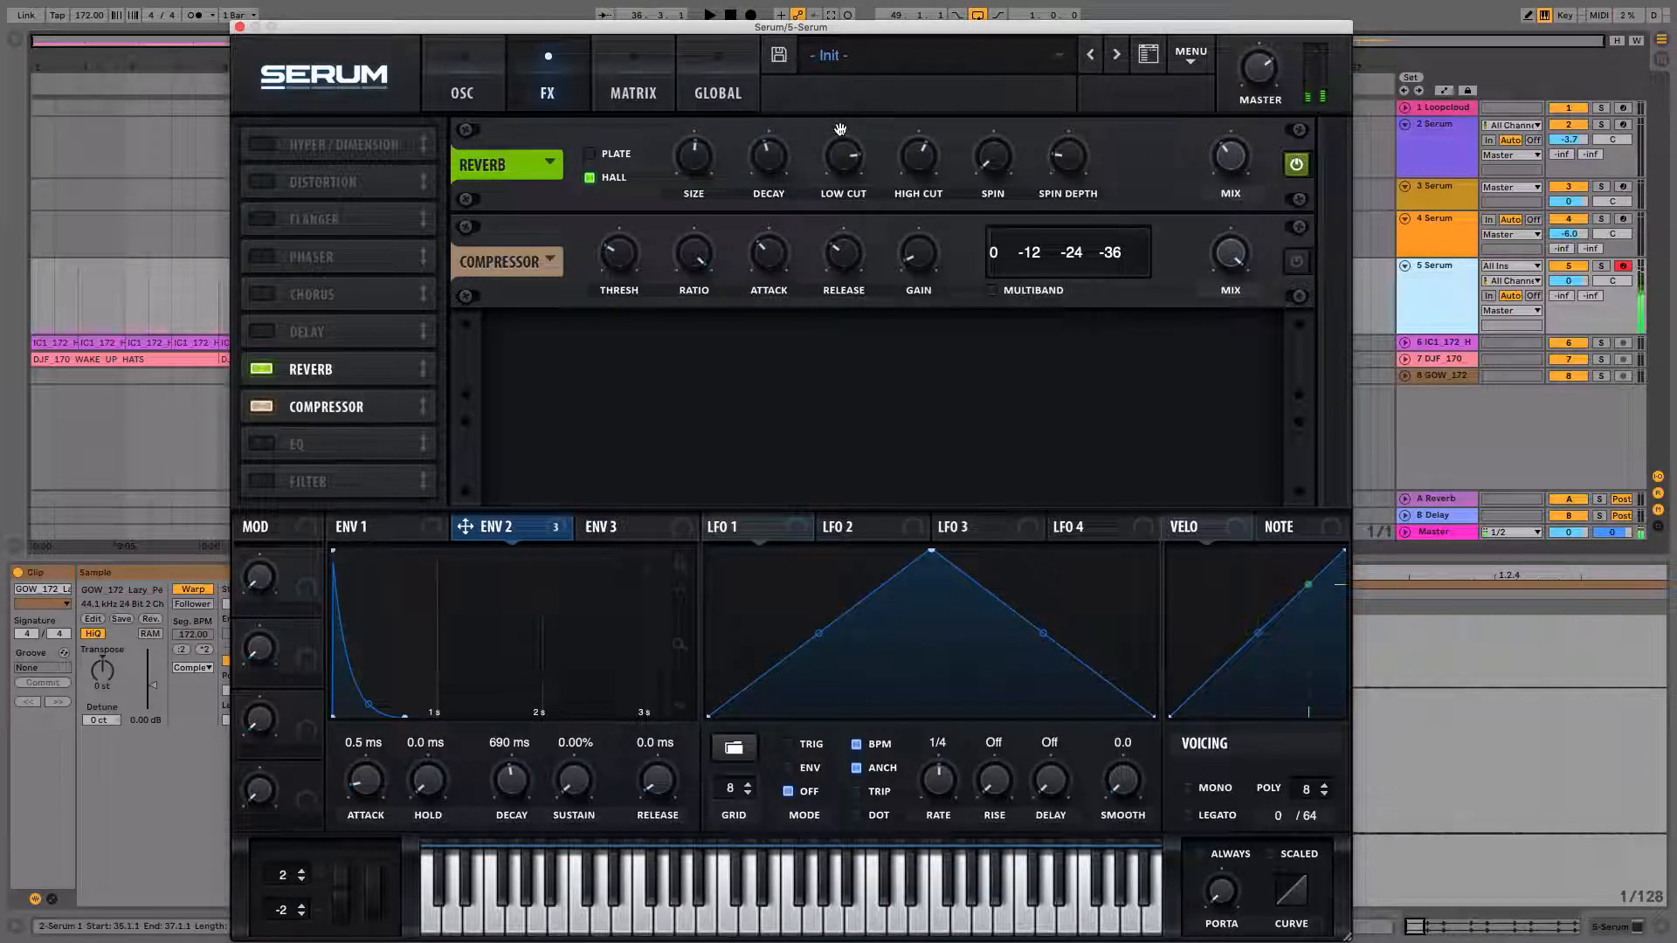
Lower the reverb's high cut while playing test notes, then return to the oscillator page.
drag(933, 161, 928, 199)
key(a)
key(e)
key(g)
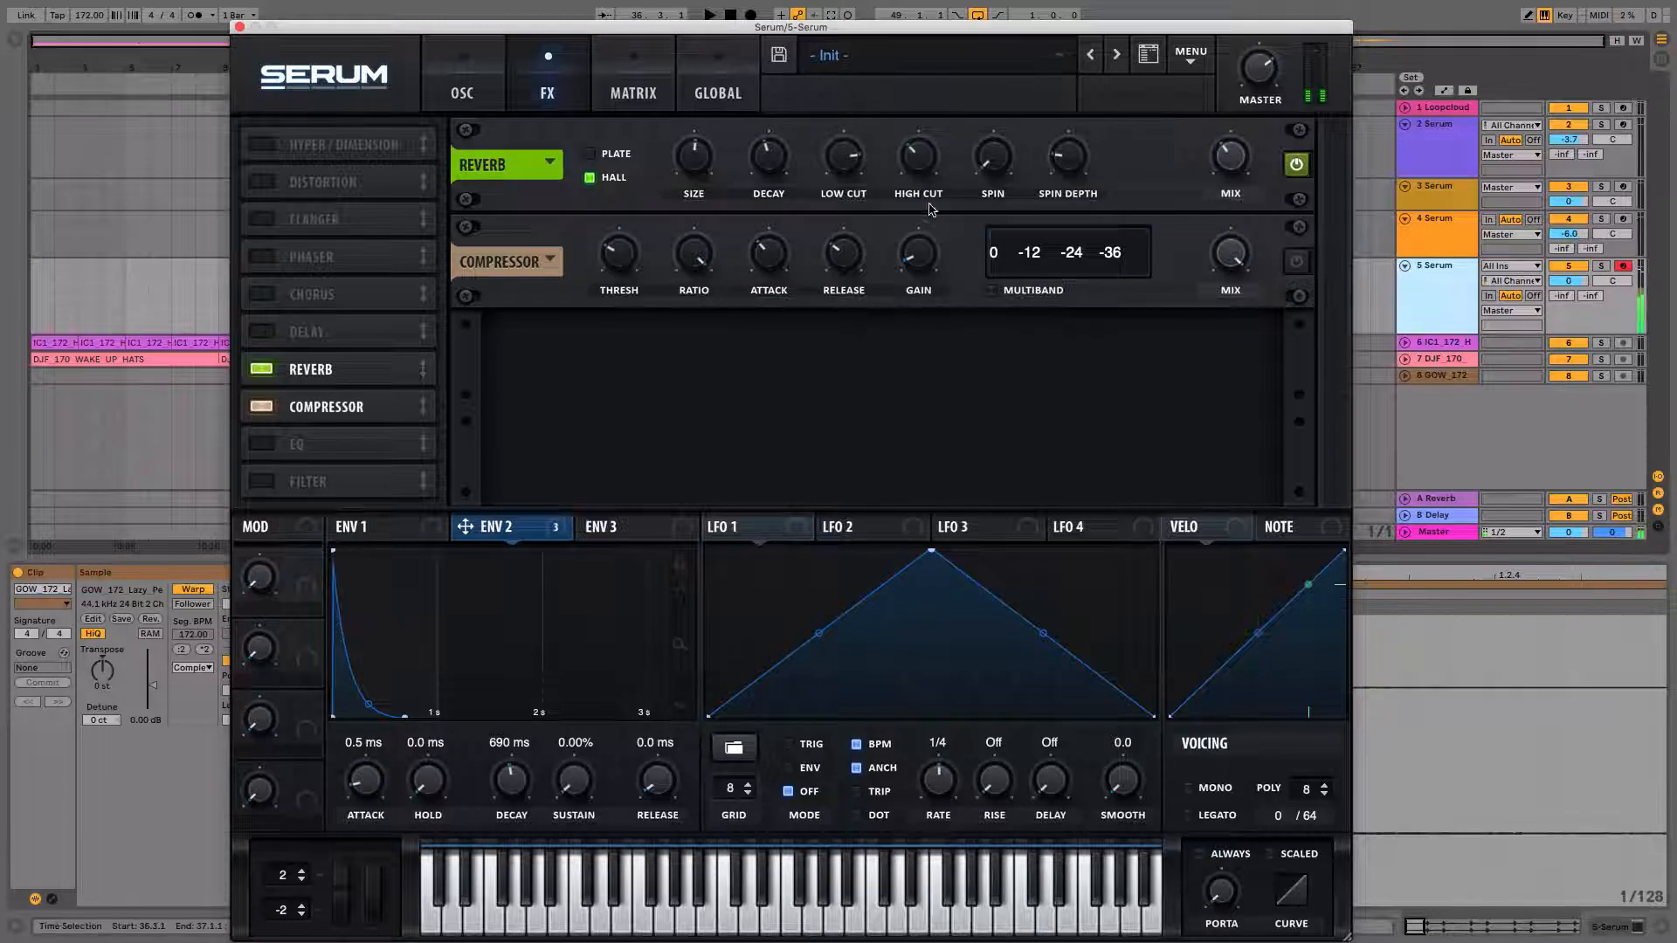
key(g)
key(e)
key(a)
key(a)
key(e)
key(g)
click(452, 78)
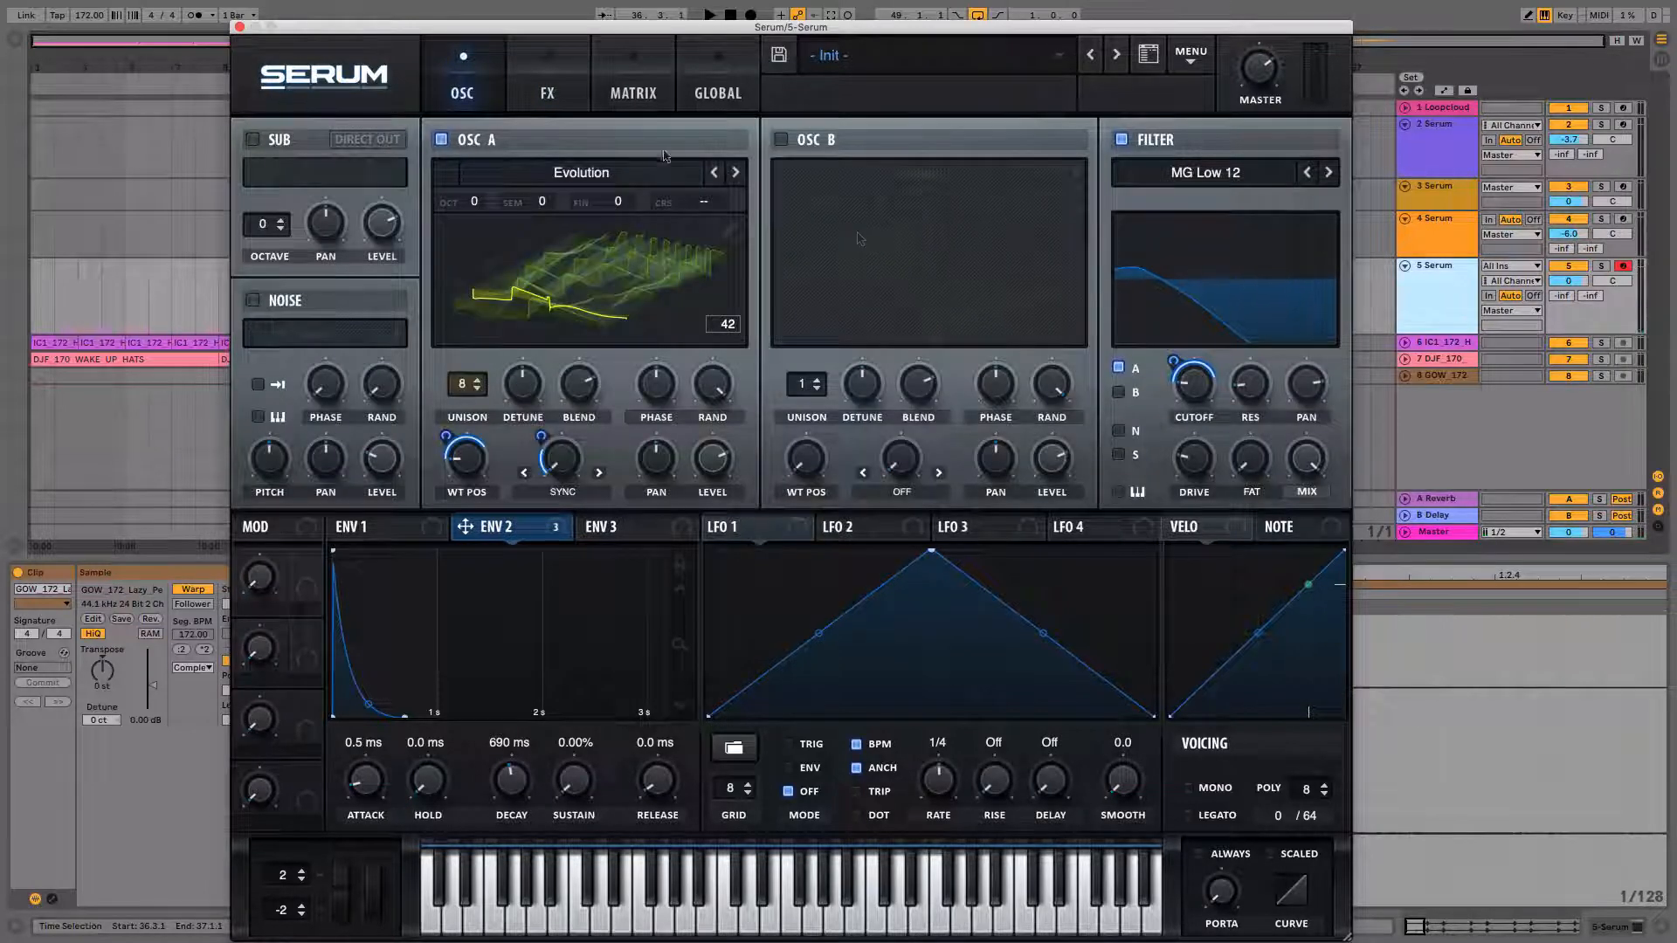